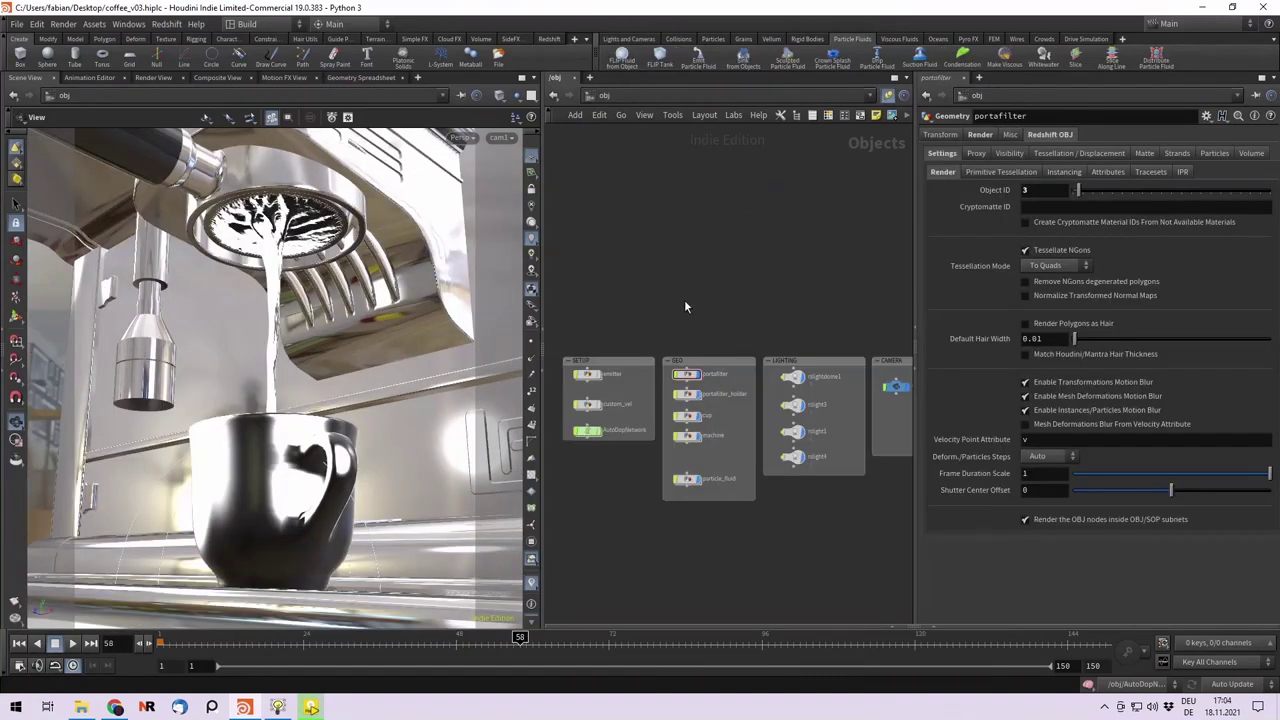
Review the portafilter_holder, cup, machine and particle_fluid objects of the GEO group one after another.
{"action": "middle_click_drag", "start_coordinate": [688, 310], "coordinate": [686, 235]}
{"action": "scroll", "coordinate": [676, 250], "scroll_direction": "up", "scroll_amount": 1}
{"action": "scroll", "coordinate": [675, 250], "scroll_direction": "down", "scroll_amount": 2}
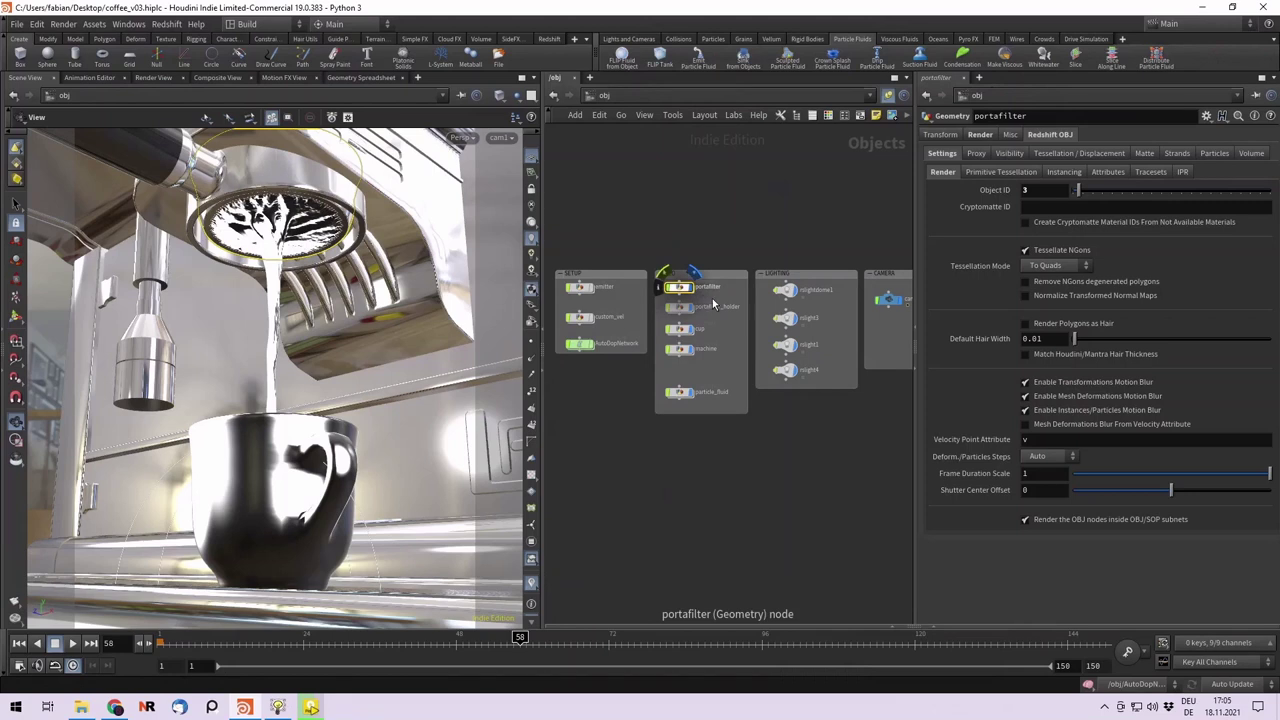
{"action": "left_click", "coordinate": [680, 307]}
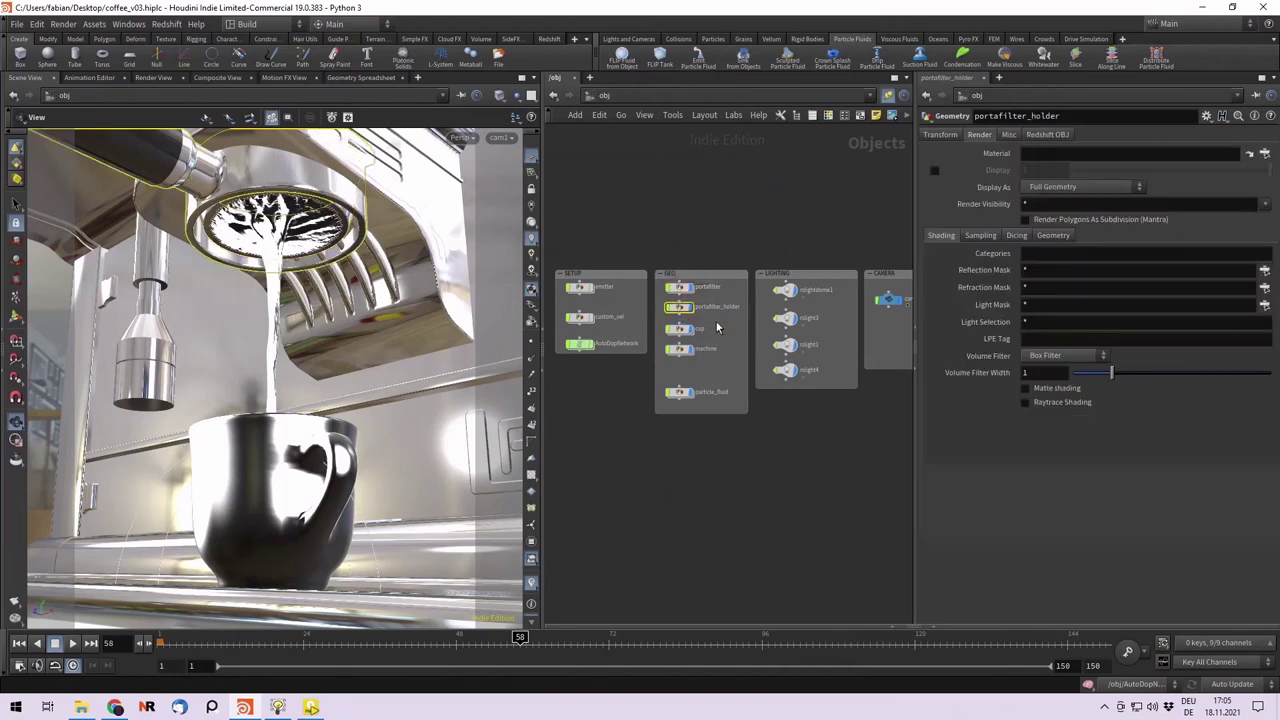
{"action": "left_click", "coordinate": [679, 330]}
{"action": "left_click", "coordinate": [679, 350]}
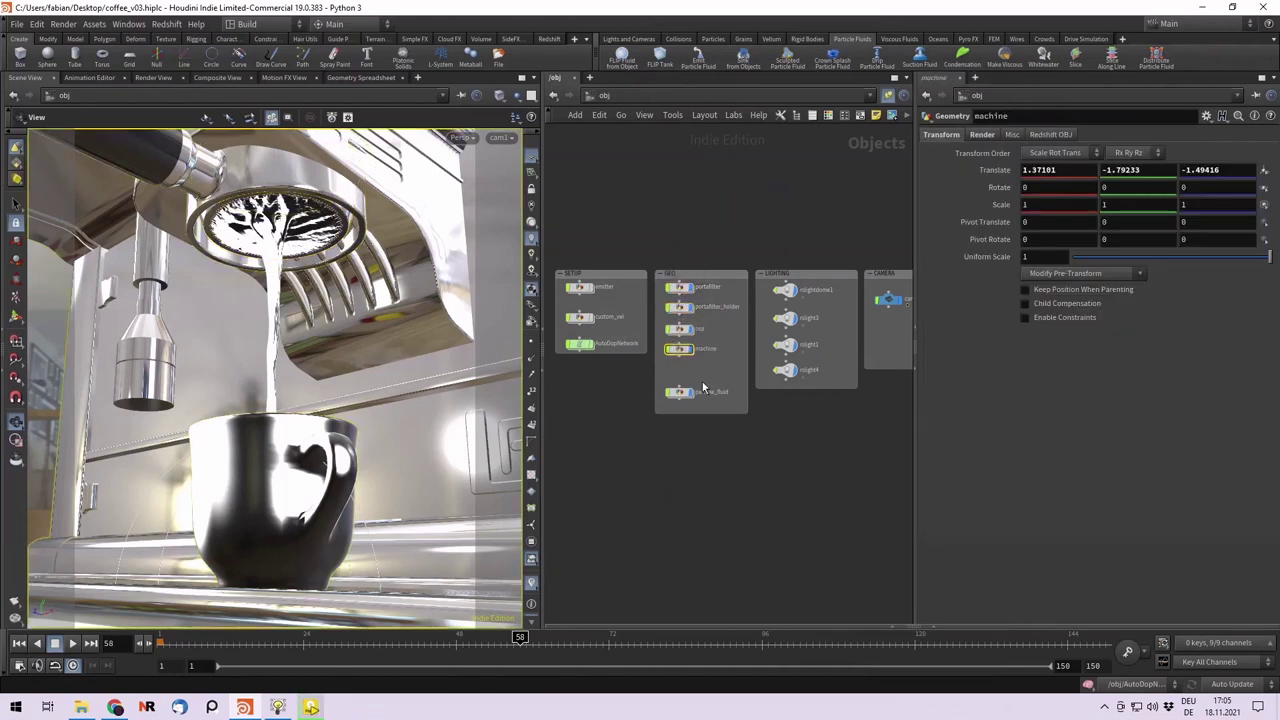
{"action": "left_click", "coordinate": [680, 392]}
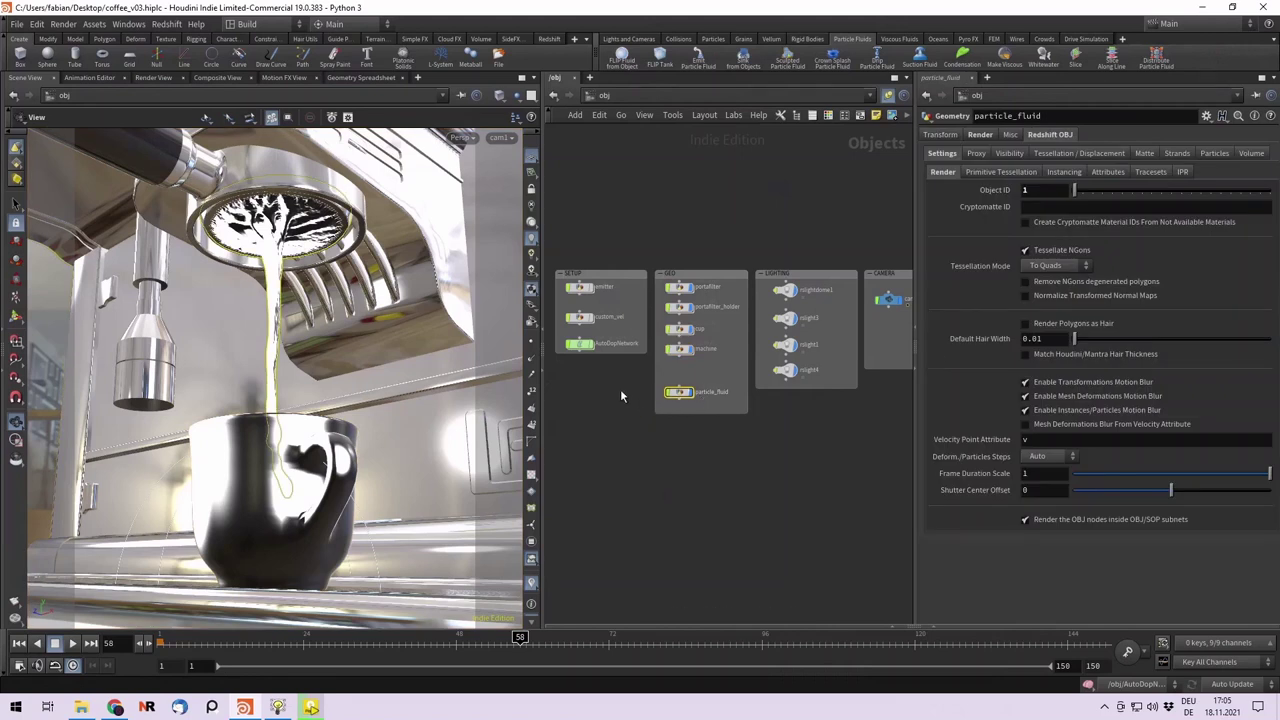
{"action": "middle_click_drag", "start_coordinate": [593, 384], "coordinate": [590, 404]}
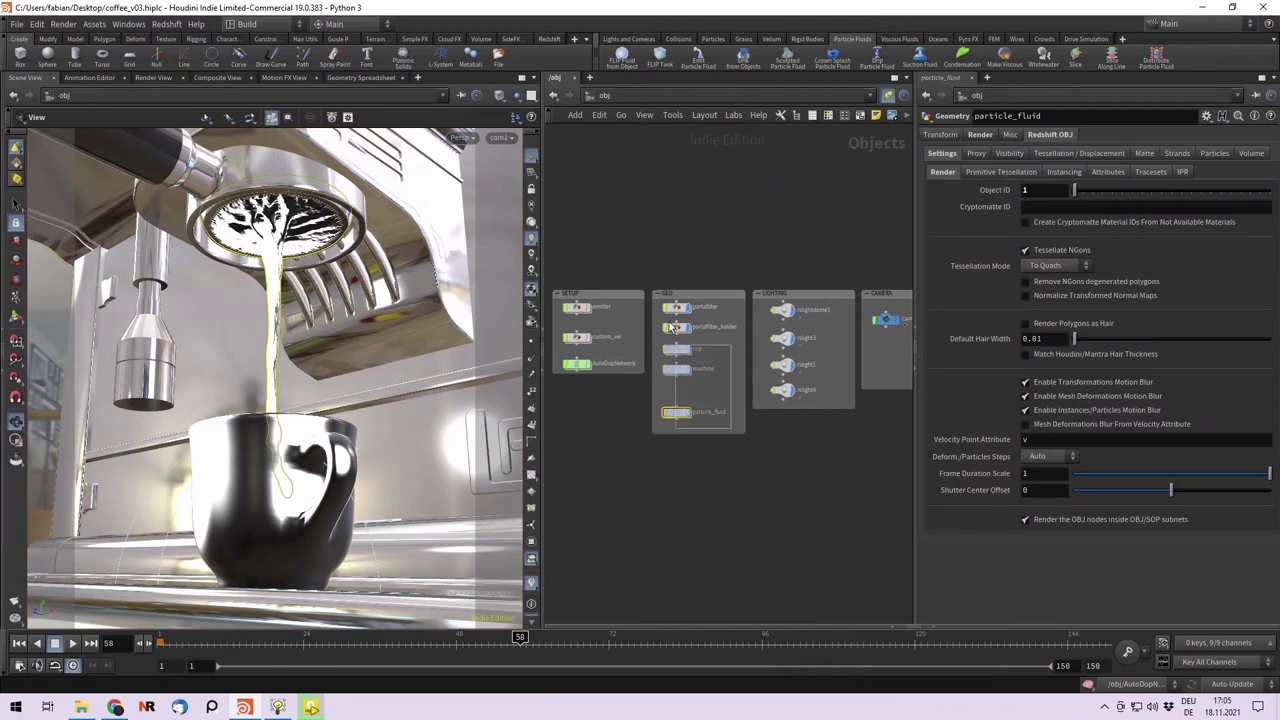
{"action": "left_click_drag", "start_coordinate": [671, 327], "coordinate": [652, 291]}
{"action": "left_click", "coordinate": [667, 246]}
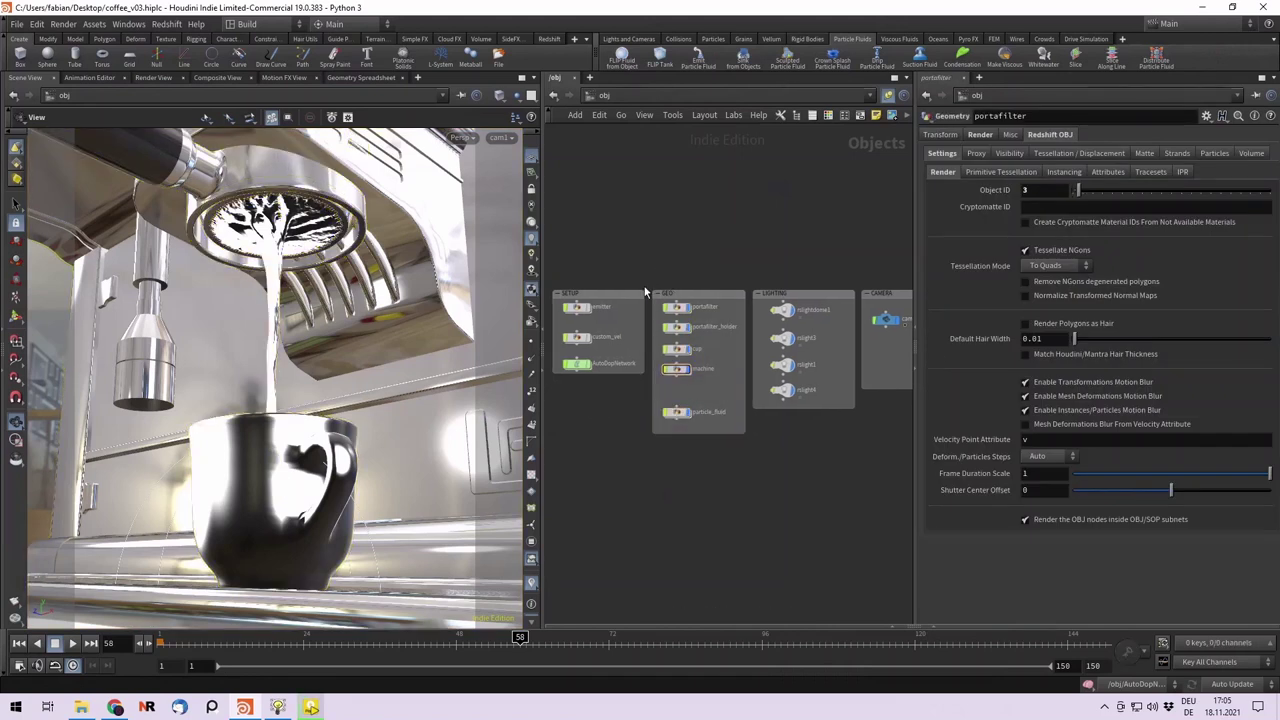
Inspect the emitter object and the AutoDopNetwork simulation settings in the SETUP group.
{"action": "left_click", "coordinate": [574, 310]}
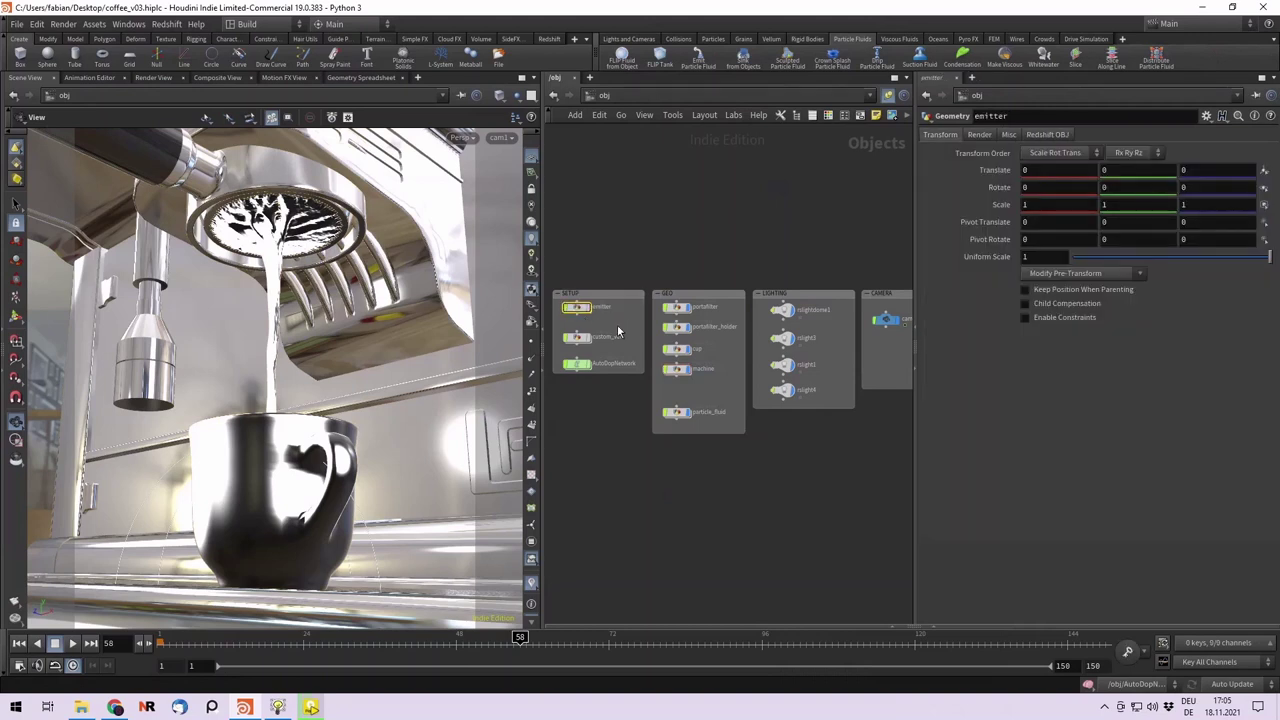
{"action": "left_click", "coordinate": [576, 366]}
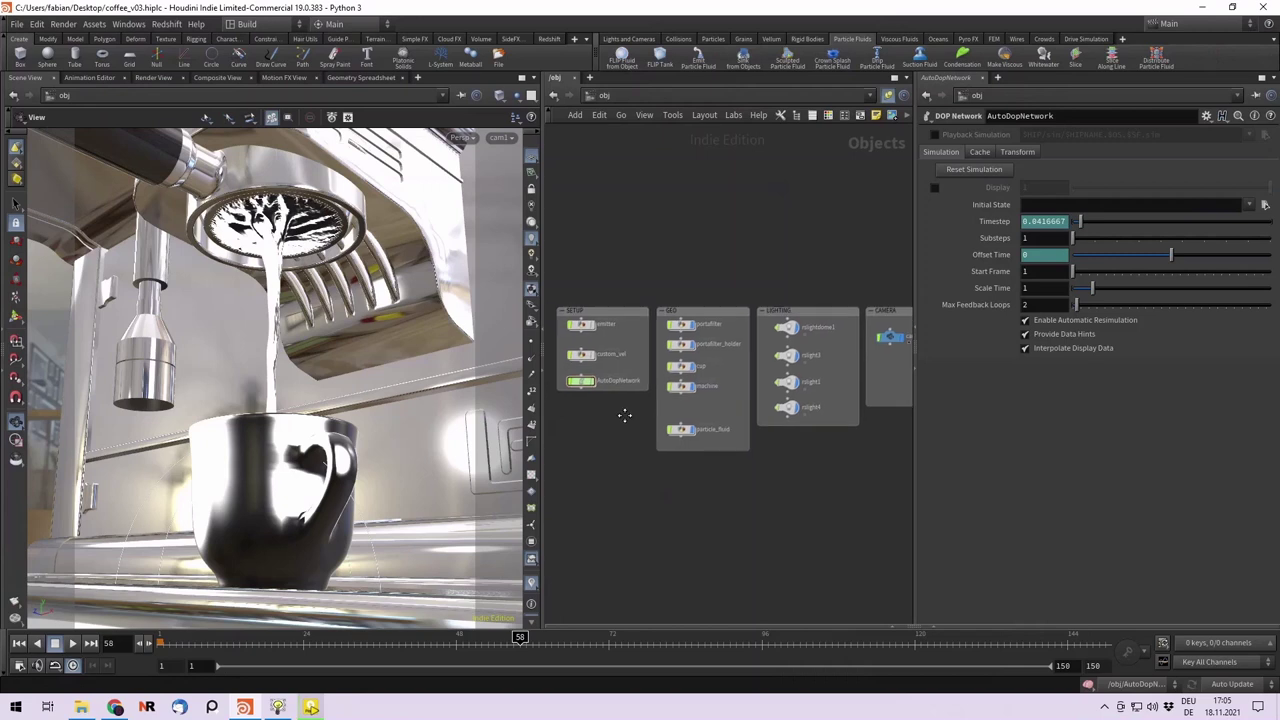
{"action": "scroll", "coordinate": [621, 406], "scroll_direction": "down", "scroll_amount": 1}
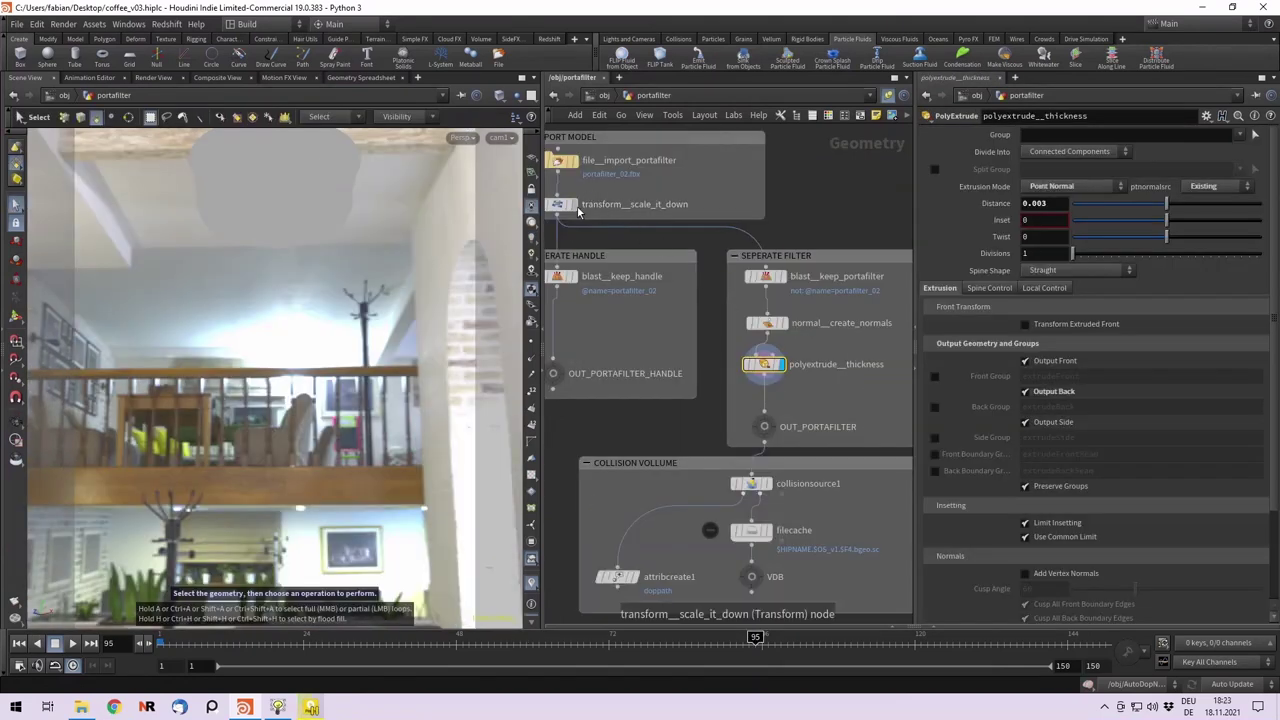
Display the transform__scale_it_down output of the portafilter model and switch the viewport to lit shading.
{"action": "left_click", "coordinate": [571, 204]}
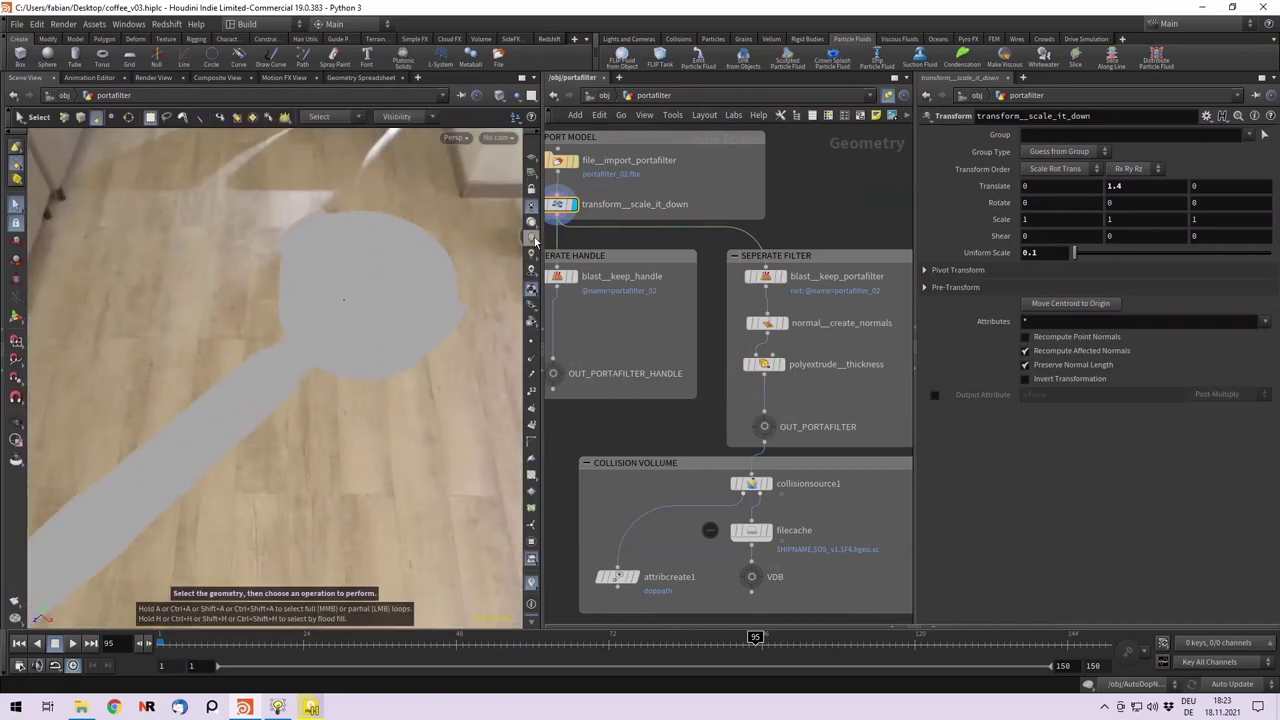
{"action": "left_click", "coordinate": [533, 239]}
{"action": "mouse_move", "coordinate": [380, 306]}
{"action": "left_mouse_down", "text": "alt"}
{"action": "mouse_move", "coordinate": [322, 254]}
{"action": "mouse_move", "coordinate": [331, 289]}
{"action": "mouse_move", "coordinate": [356, 308]}
{"action": "left_mouse_up", "text": "alt"}
{"action": "scroll", "coordinate": [331, 289], "scroll_direction": "down", "scroll_amount": 2}
Display the blast__keep_handle output to review how the handle is separated from the filter.
{"action": "left_click", "coordinate": [786, 283]}
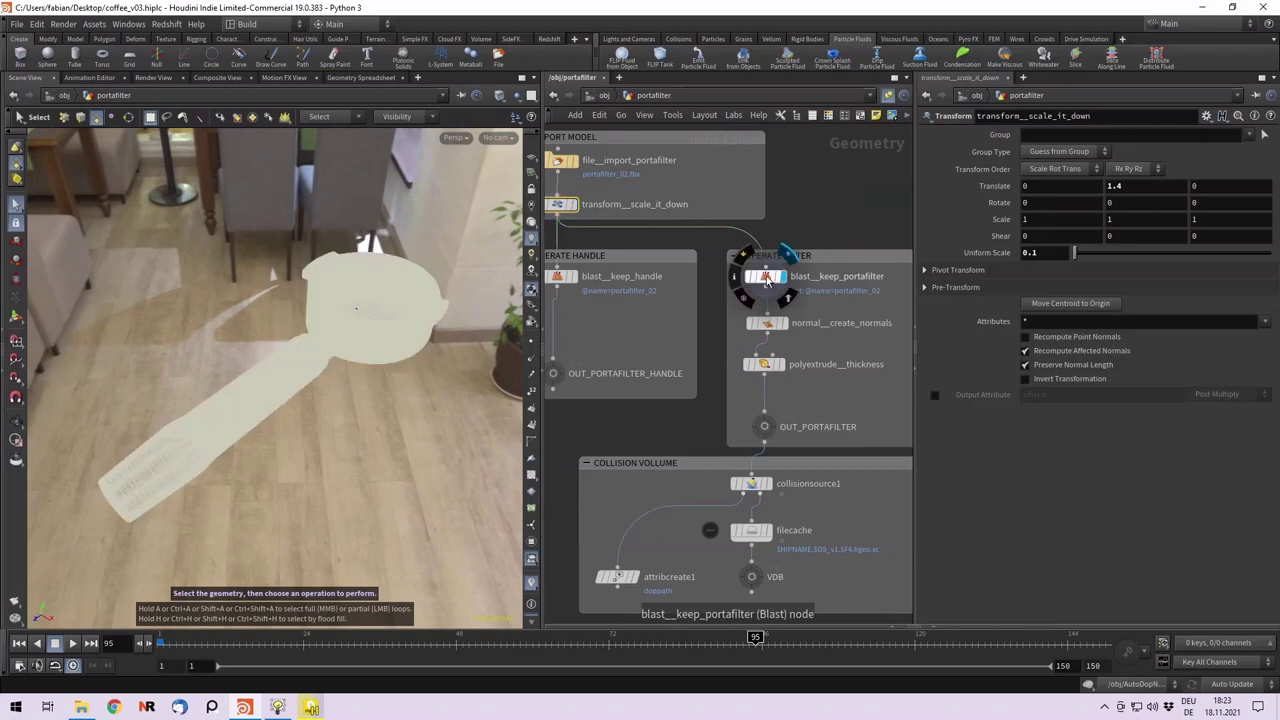
{"action": "left_click", "coordinate": [599, 283]}
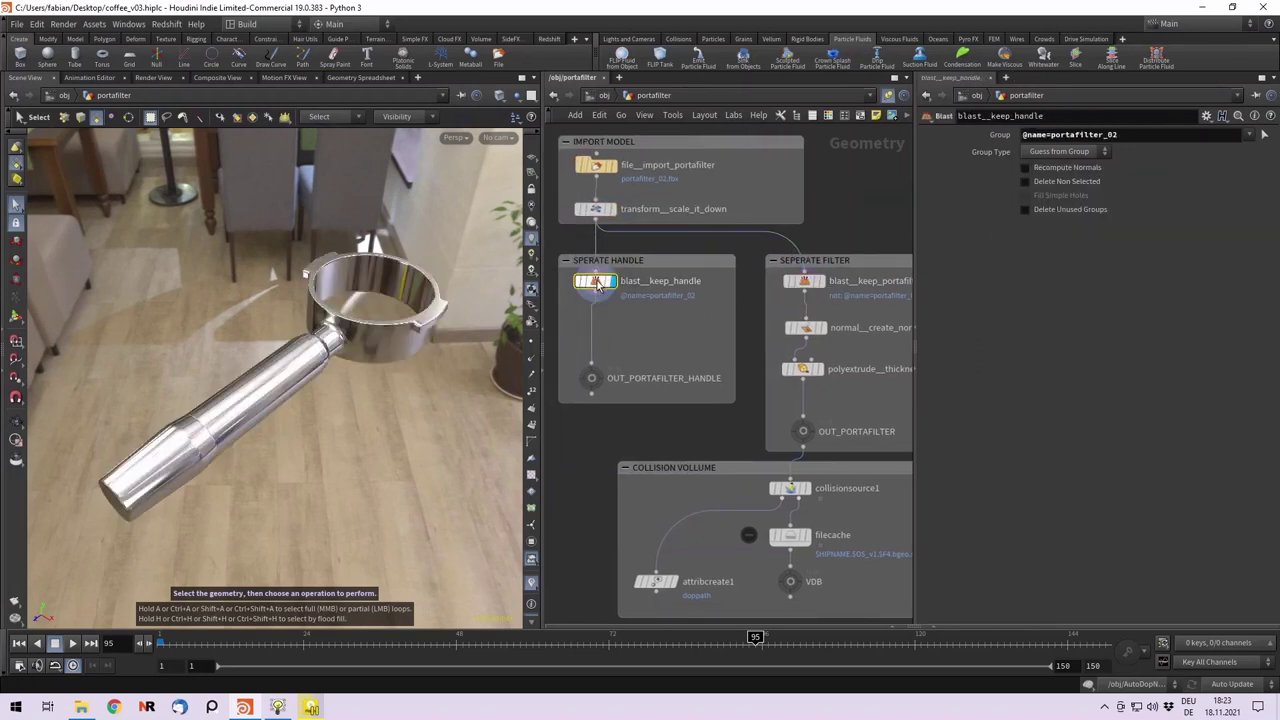
{"action": "middle_click_drag", "start_coordinate": [684, 327], "coordinate": [684, 375]}
{"action": "middle_click_drag", "start_coordinate": [840, 336], "coordinate": [754, 358]}
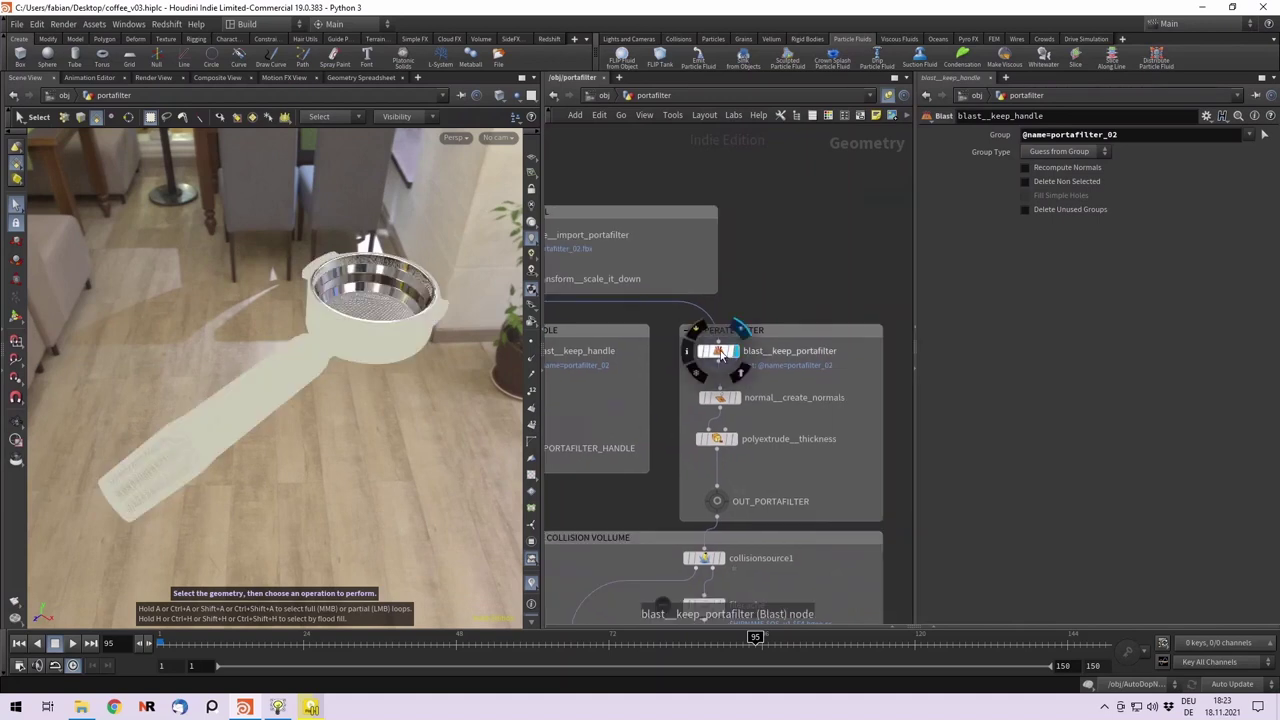
Display the blast__keep_portafilter output and examine the small holes in the filter basket up close.
{"action": "left_click", "coordinate": [738, 354]}
{"action": "left_click_drag", "start_coordinate": [466, 436], "coordinate": [343, 366]}
{"action": "right_click_drag", "start_coordinate": [343, 366], "coordinate": [389, 434]}
{"action": "left_click_drag", "start_coordinate": [389, 434], "coordinate": [263, 388]}
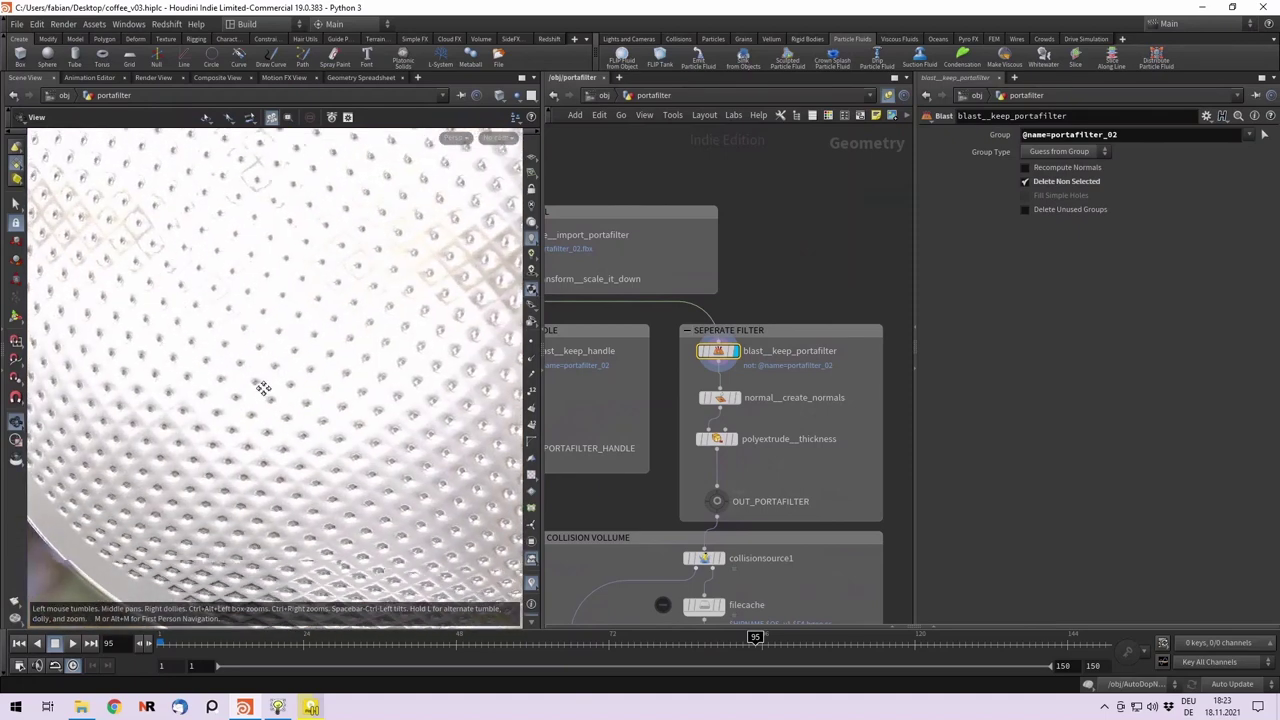
{"action": "right_click_drag", "start_coordinate": [262, 388], "coordinate": [277, 314]}
{"action": "key", "text": "s"}
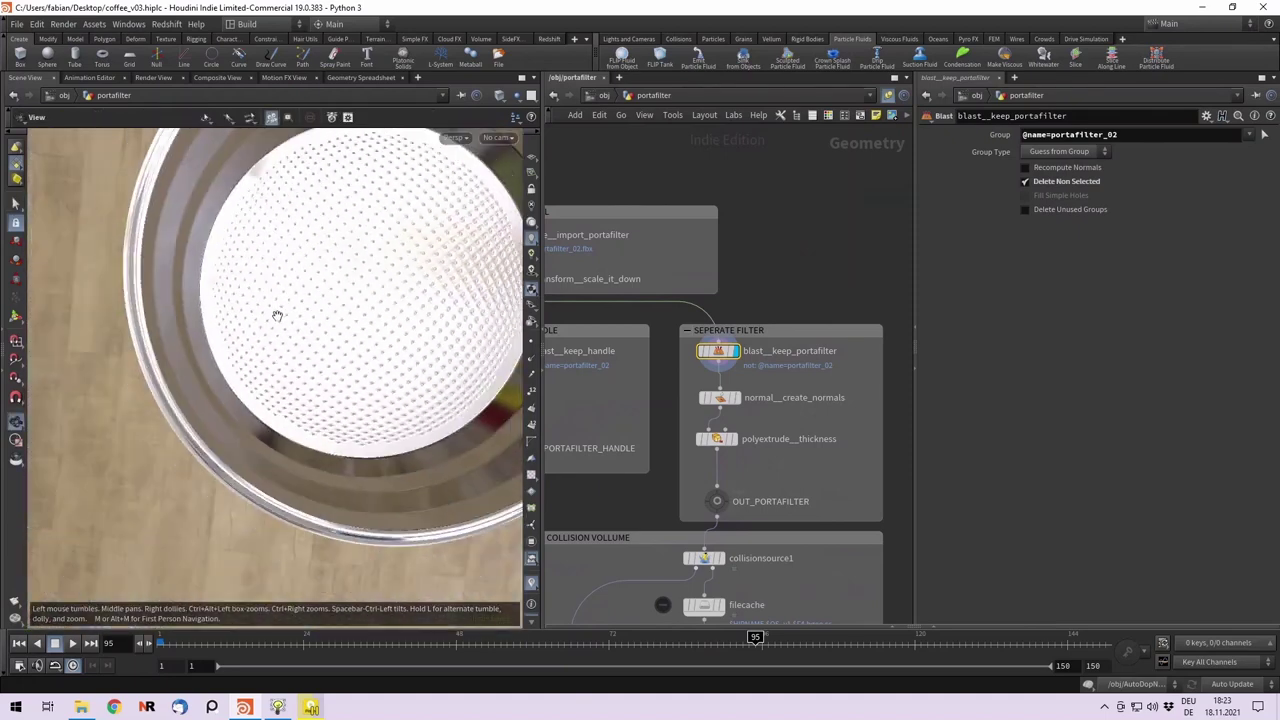
{"action": "left_click_drag", "start_coordinate": [313, 299], "coordinate": [342, 392], "text": "alt"}
Display the normal__create_normals and polyextrude__thickness outputs in turn and examine the thickness of the perforated filter.
{"action": "left_click", "coordinate": [720, 398]}
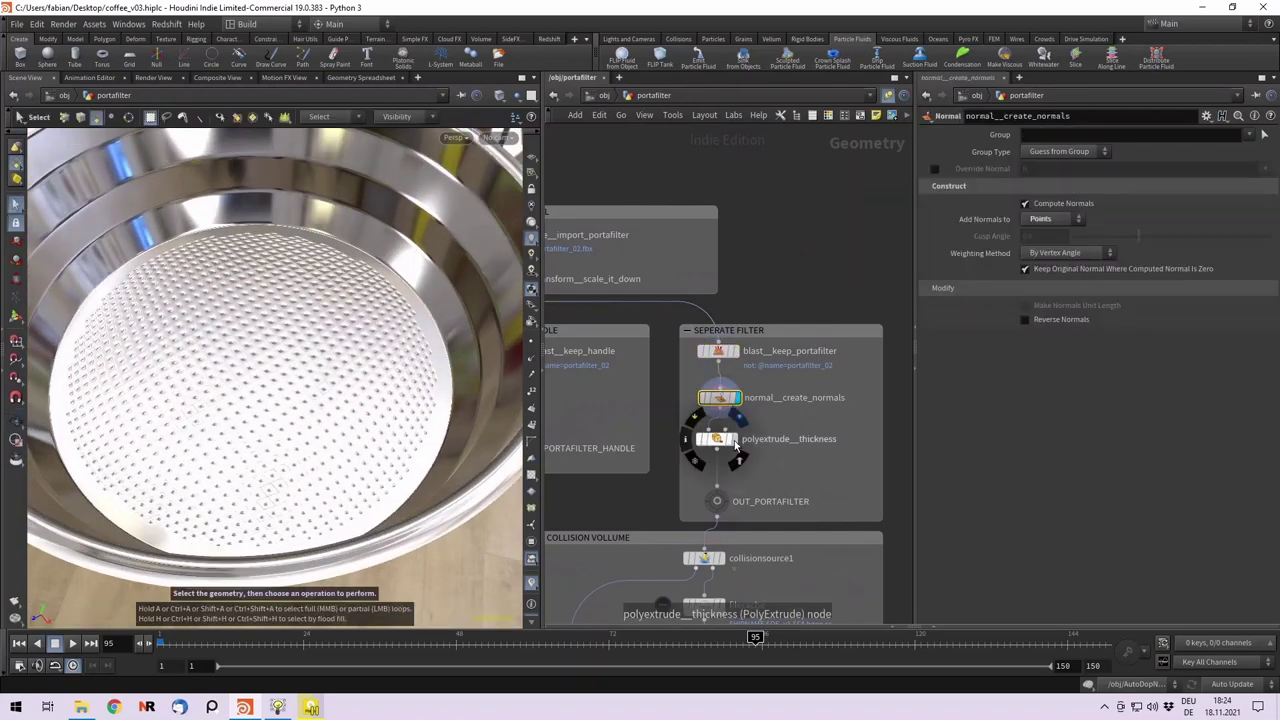
{"action": "left_click", "coordinate": [719, 443]}
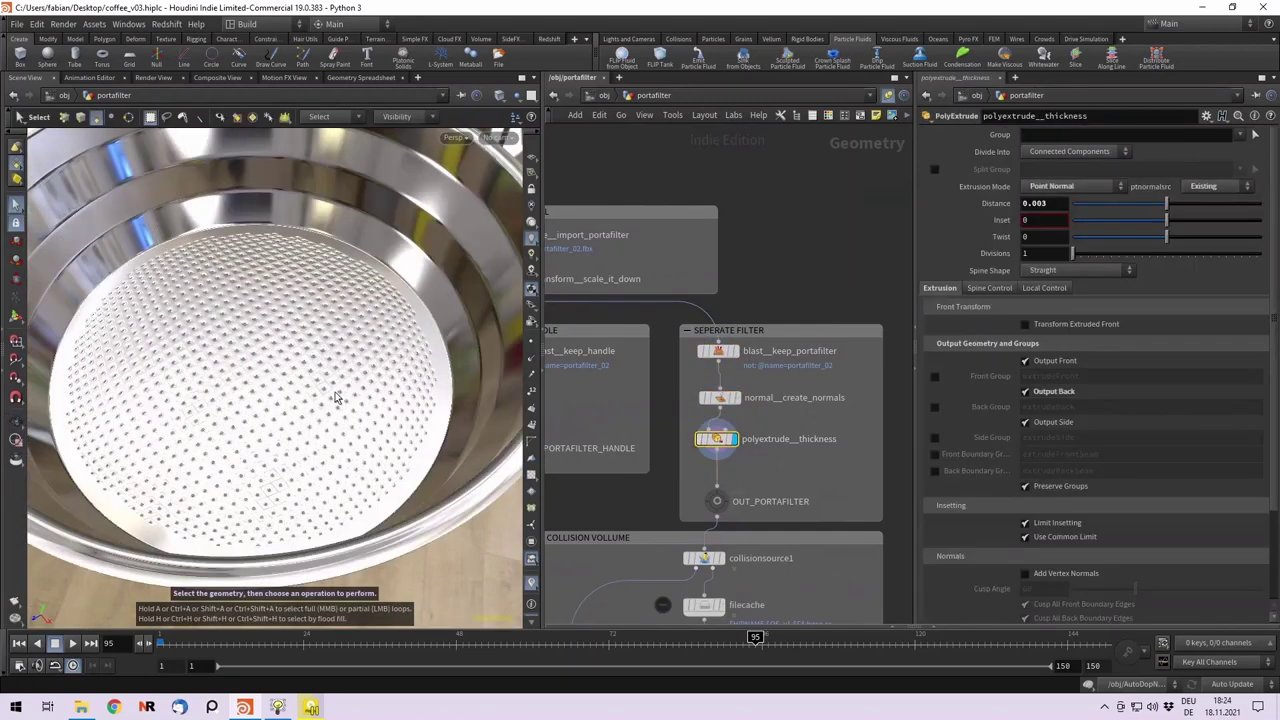
{"action": "left_click_drag", "start_coordinate": [337, 400], "coordinate": [337, 363], "text": "alt"}
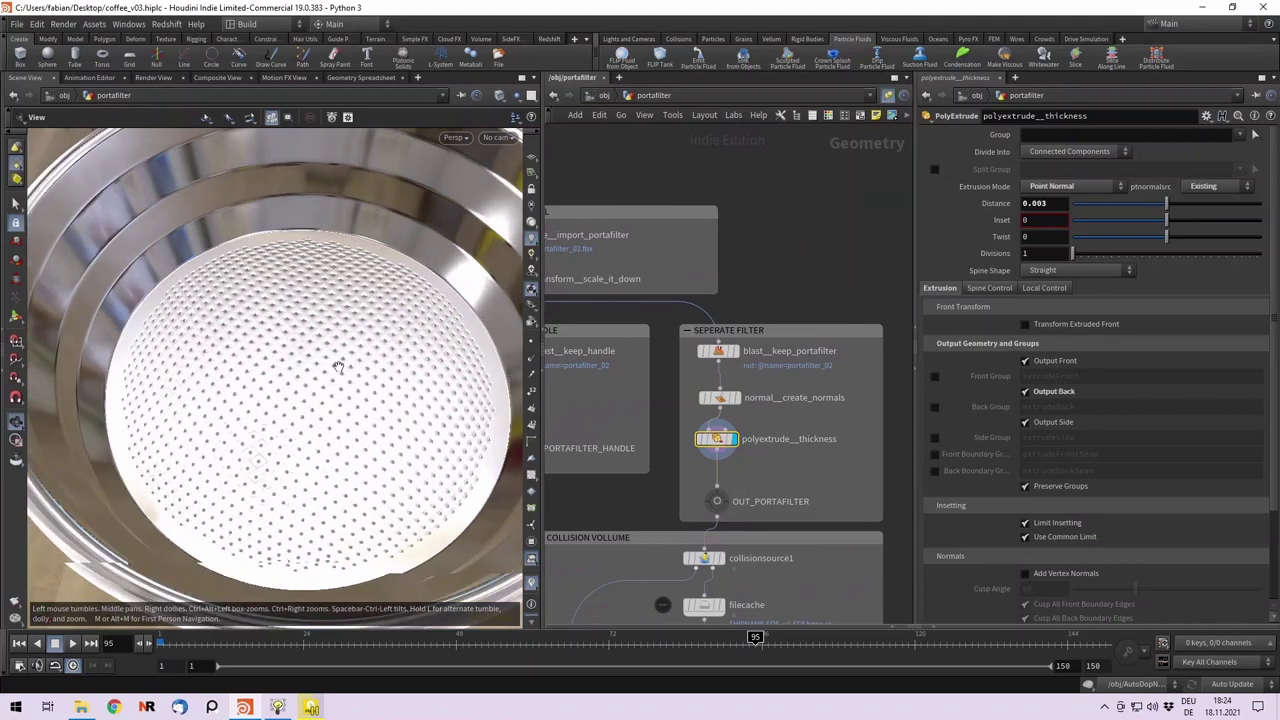
{"action": "right_click_drag", "start_coordinate": [337, 363], "coordinate": [320, 374], "text": "alt"}
{"action": "left_click_drag", "start_coordinate": [320, 374], "coordinate": [336, 396], "text": "alt"}
{"action": "right_click_drag", "start_coordinate": [341, 356], "coordinate": [290, 343], "text": "alt"}
{"action": "left_click_drag", "start_coordinate": [290, 342], "coordinate": [349, 366]}
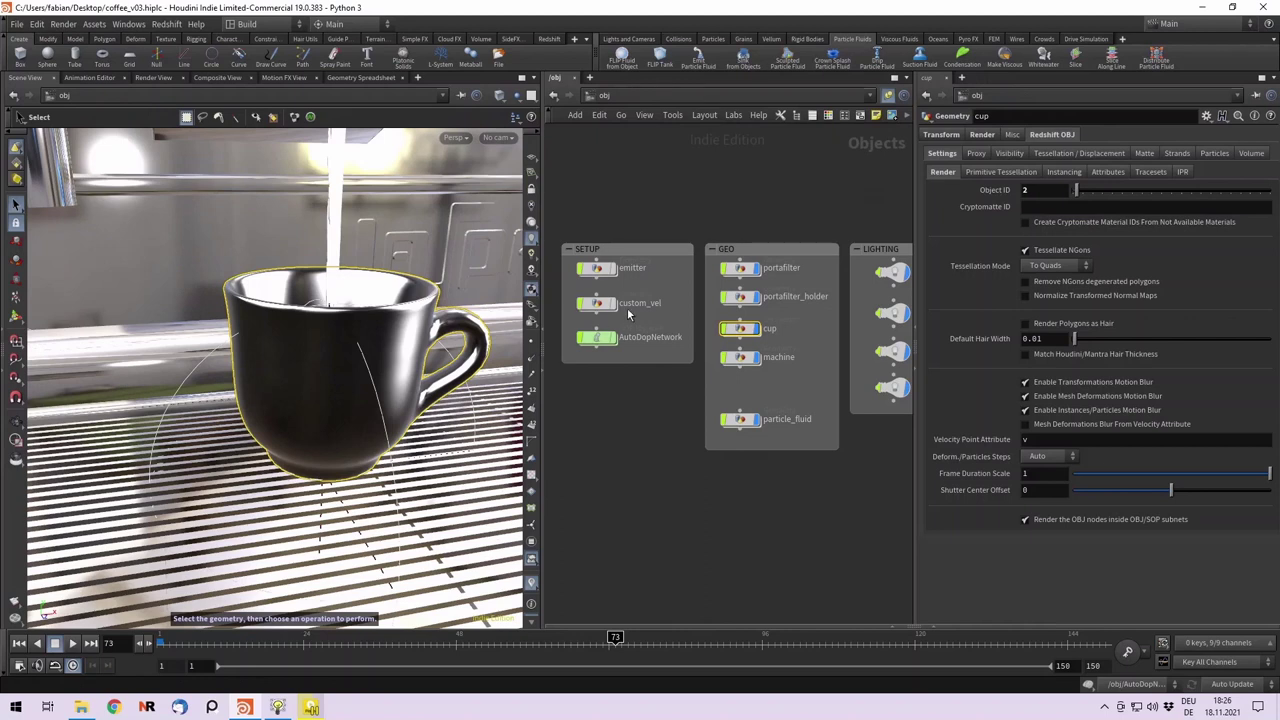
Open the emitter object's network and display object_merge1 in FLIP SOURCE to view the imported filter basket.
{"action": "middle_click_drag", "start_coordinate": [624, 190], "coordinate": [720, 248]}
{"action": "scroll", "coordinate": [666, 286], "scroll_direction": "up", "scroll_amount": 2}
{"action": "double_click", "coordinate": [655, 320]}
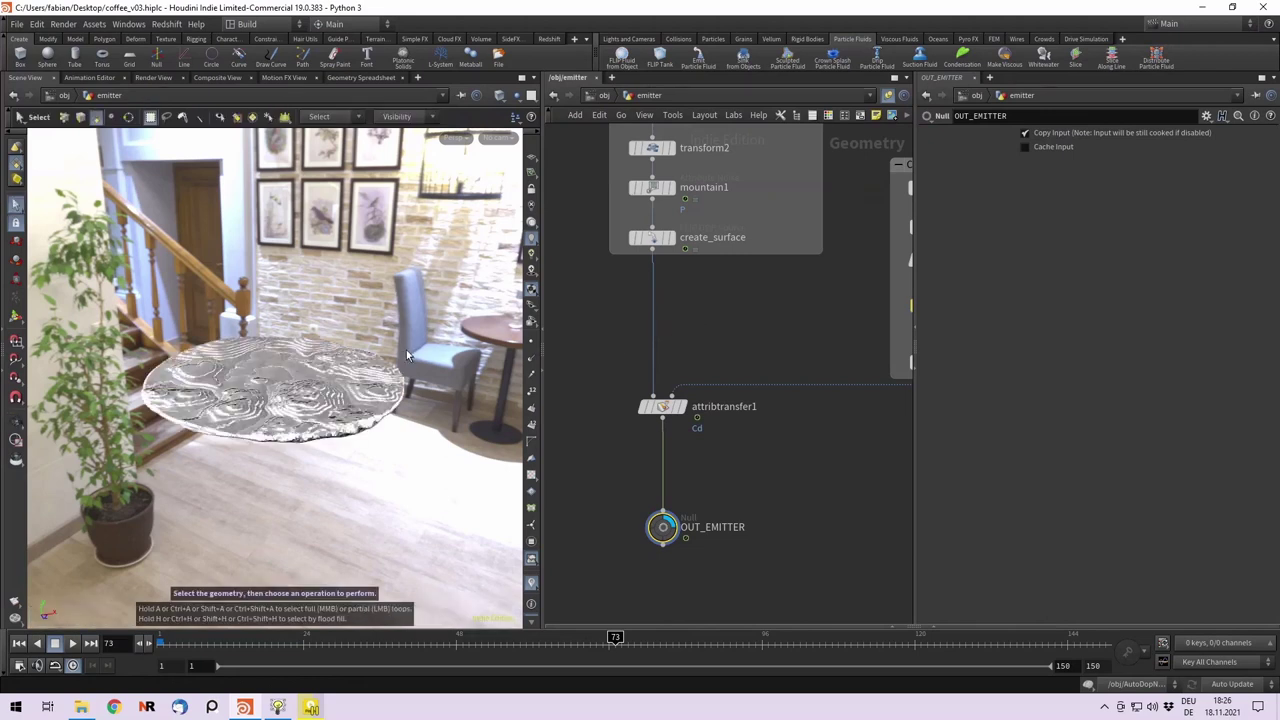
{"action": "middle_click_drag", "start_coordinate": [701, 146], "coordinate": [749, 402]}
{"action": "left_click", "coordinate": [721, 271]}
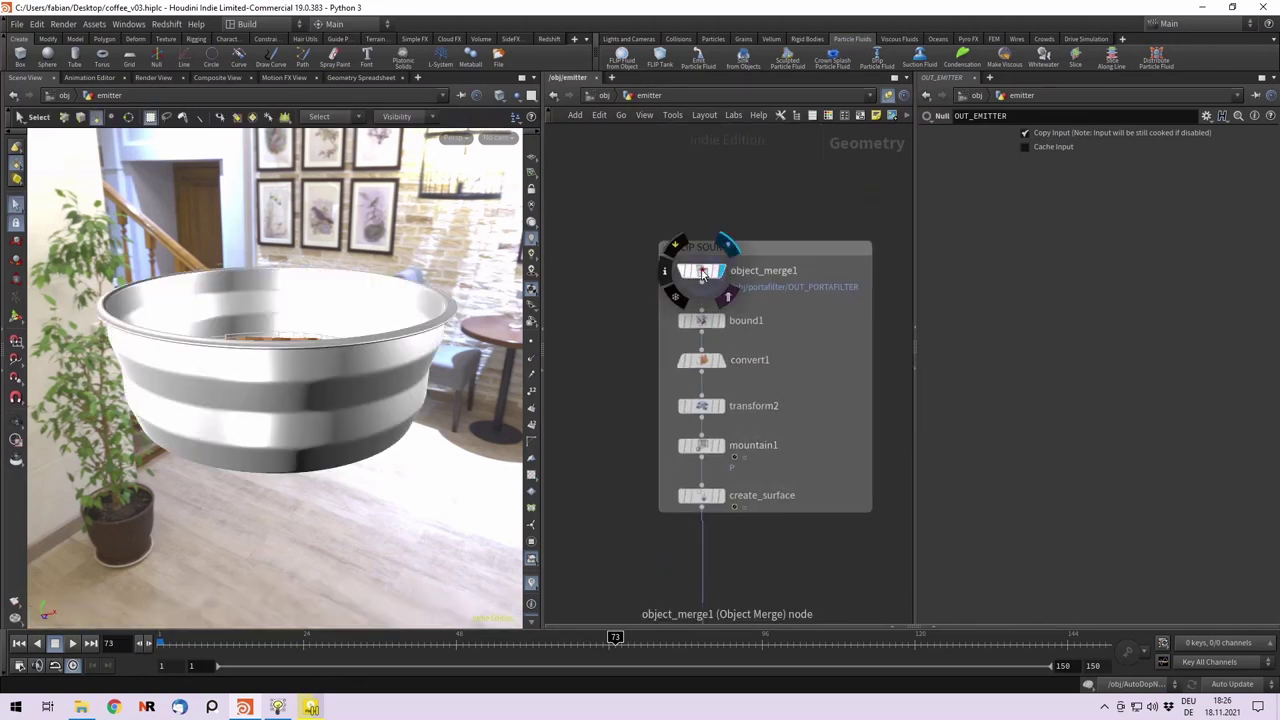
{"action": "left_click", "coordinate": [703, 271]}
{"action": "mouse_move", "coordinate": [280, 326]}
{"action": "left_mouse_down", "text": "alt"}
{"action": "mouse_move", "coordinate": [291, 384]}
{"action": "mouse_move", "coordinate": [280, 414]}
{"action": "mouse_move", "coordinate": [275, 339]}
{"action": "left_mouse_up", "text": "alt"}
{"action": "key", "text": "s"}
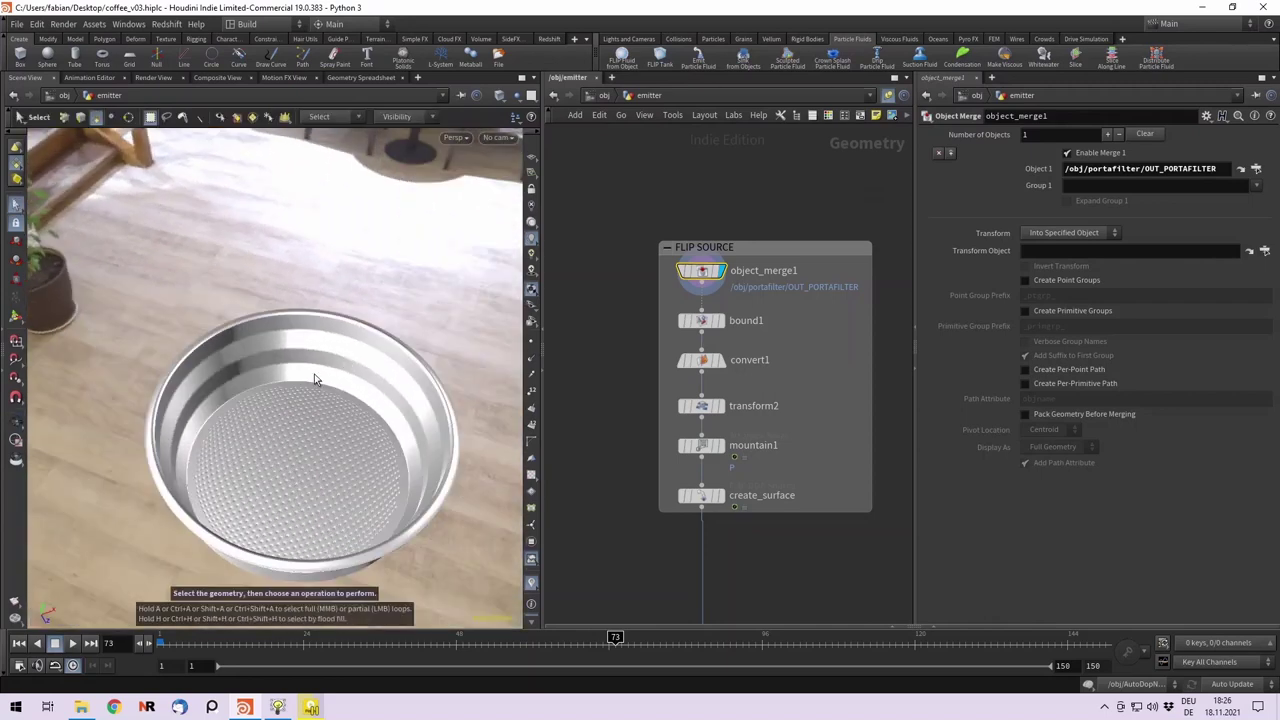
{"action": "scroll", "coordinate": [318, 376], "scroll_direction": "down", "scroll_amount": 5}
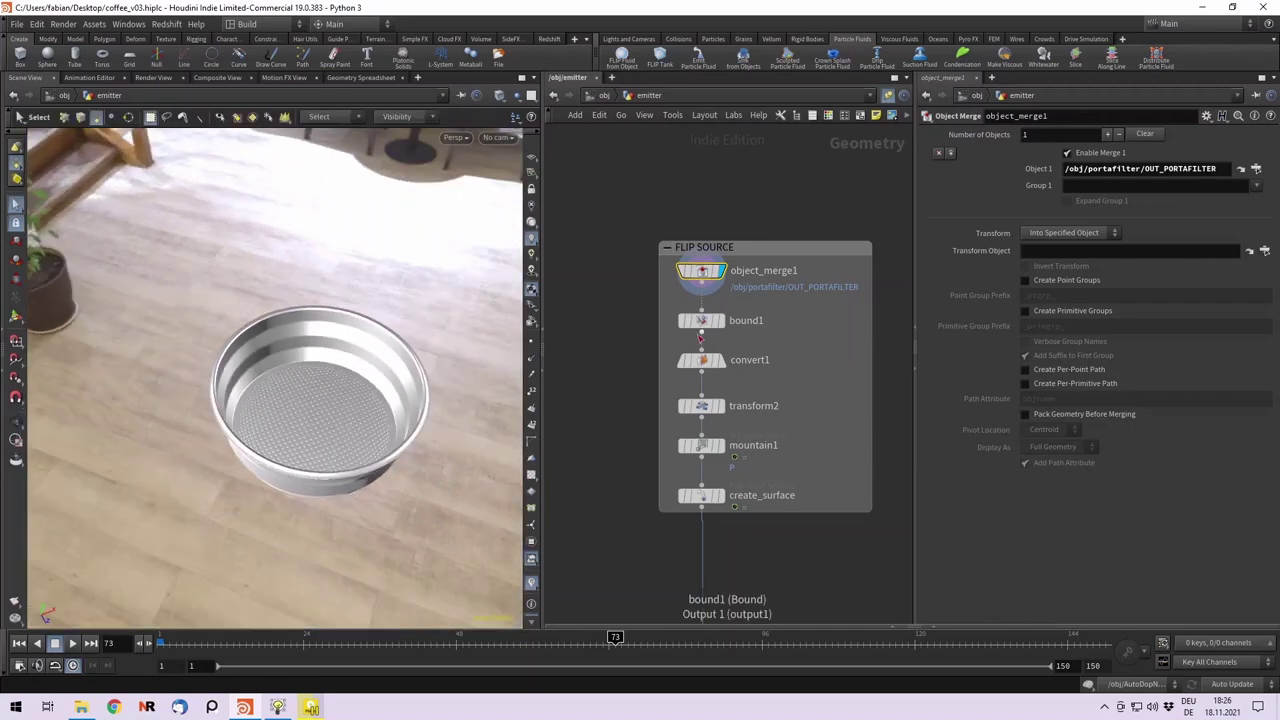
Display the bound1 node and review its bounding type, padding and the resulting flattened shape.
{"action": "left_click", "coordinate": [700, 324]}
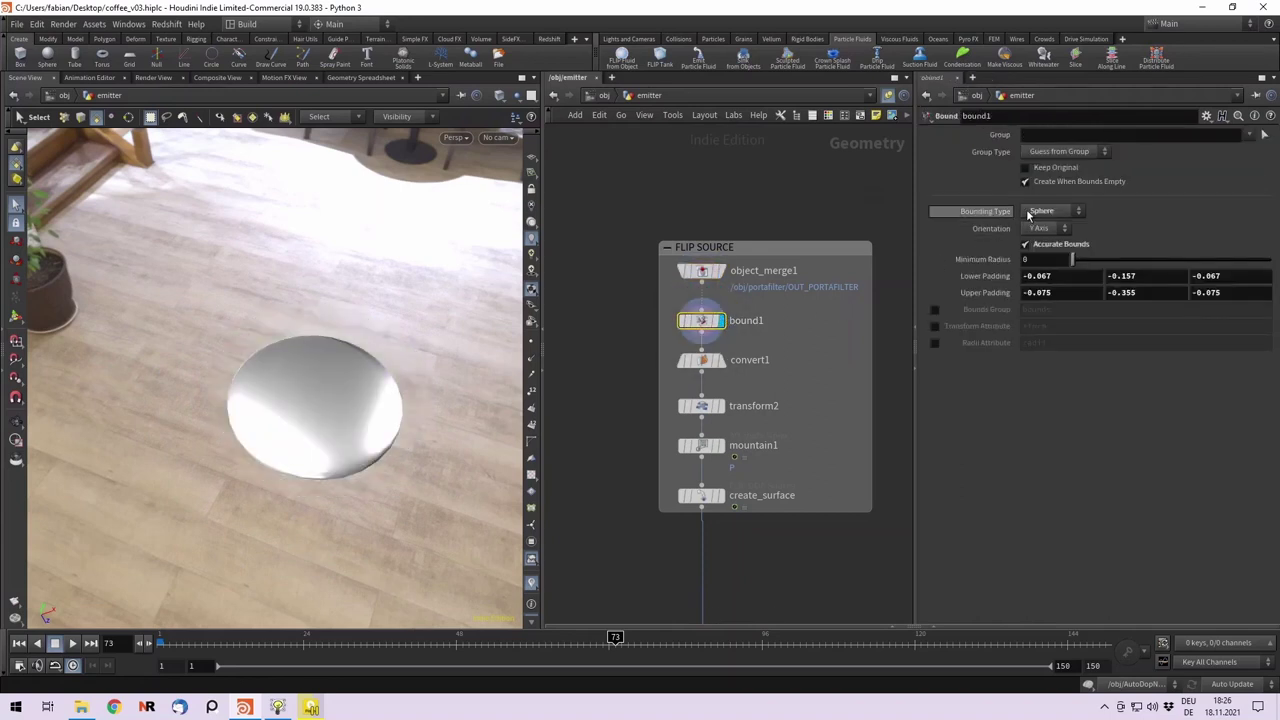
{"action": "key", "text": "Escape"}
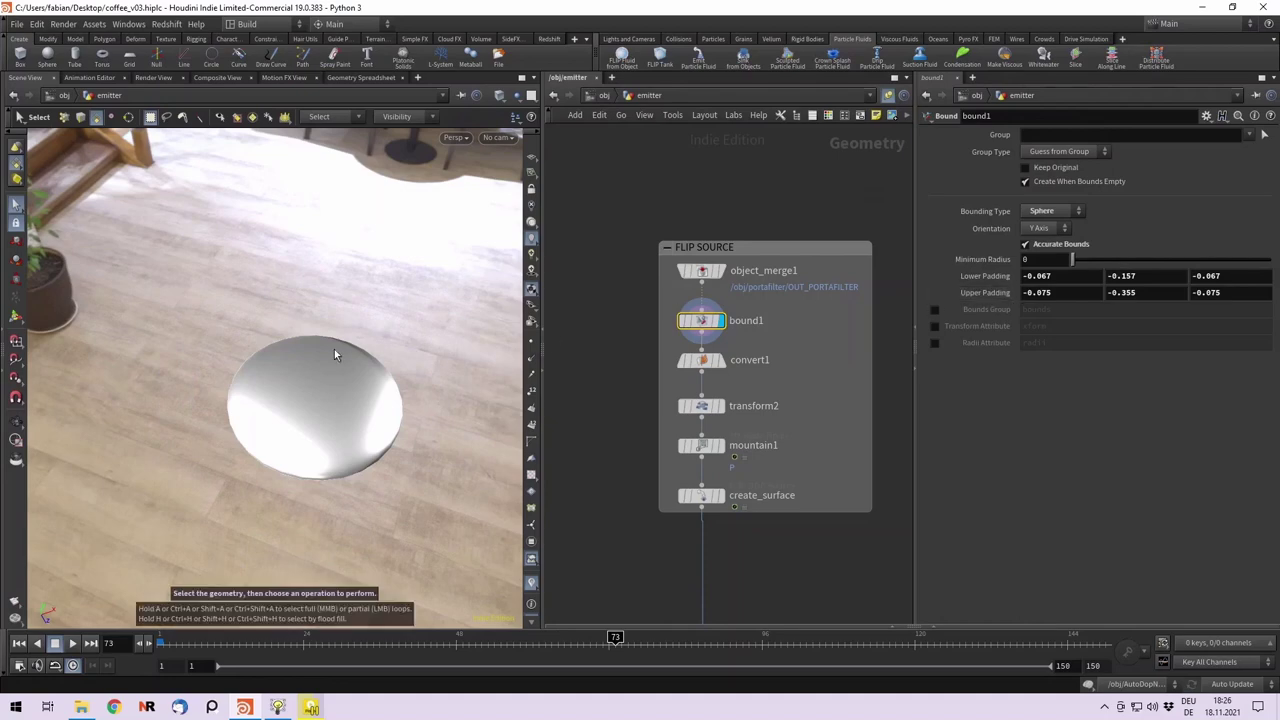
{"action": "mouse_move", "coordinate": [334, 349]}
{"action": "left_mouse_down"}
{"action": "mouse_move", "coordinate": [302, 298]}
{"action": "mouse_move", "coordinate": [284, 322]}
{"action": "mouse_move", "coordinate": [322, 328]}
{"action": "left_mouse_up"}
{"action": "middle_click_drag", "start_coordinate": [781, 343], "coordinate": [788, 318]}
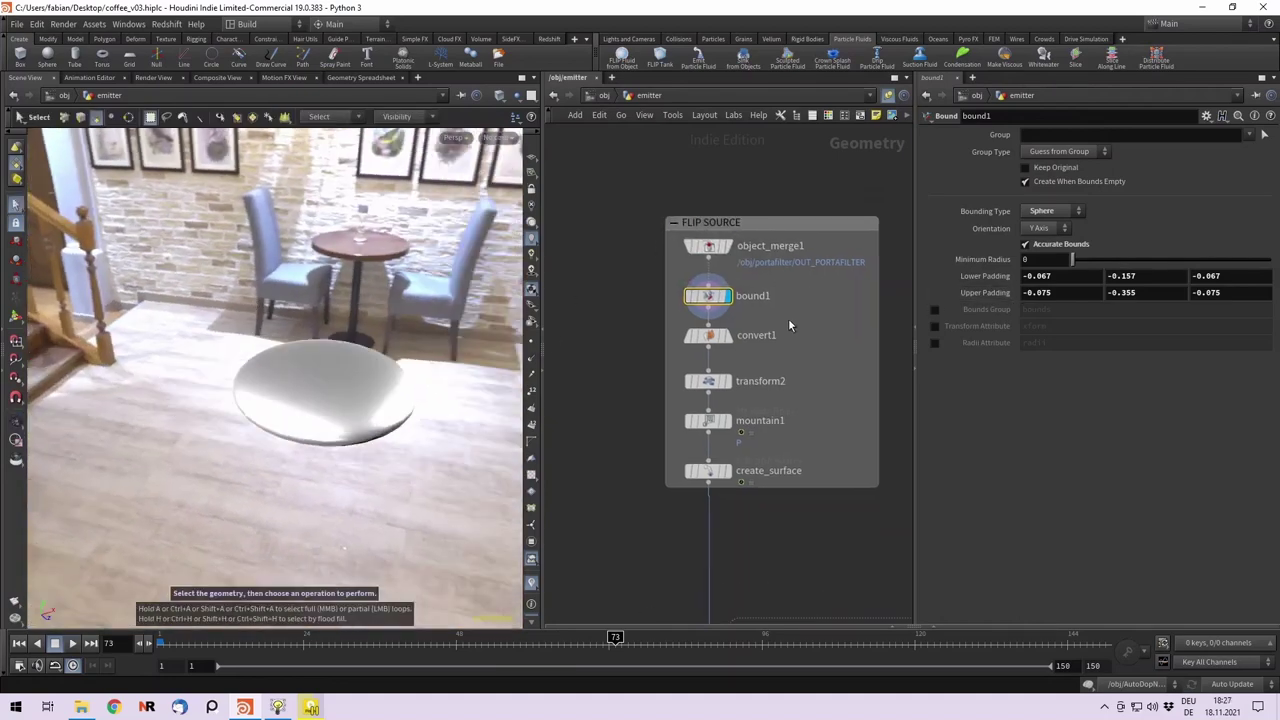
Display the convert1 and mountain1 outputs in turn, and move the timeline to frame 38 to preview the animated noise.
{"action": "left_click", "coordinate": [713, 338]}
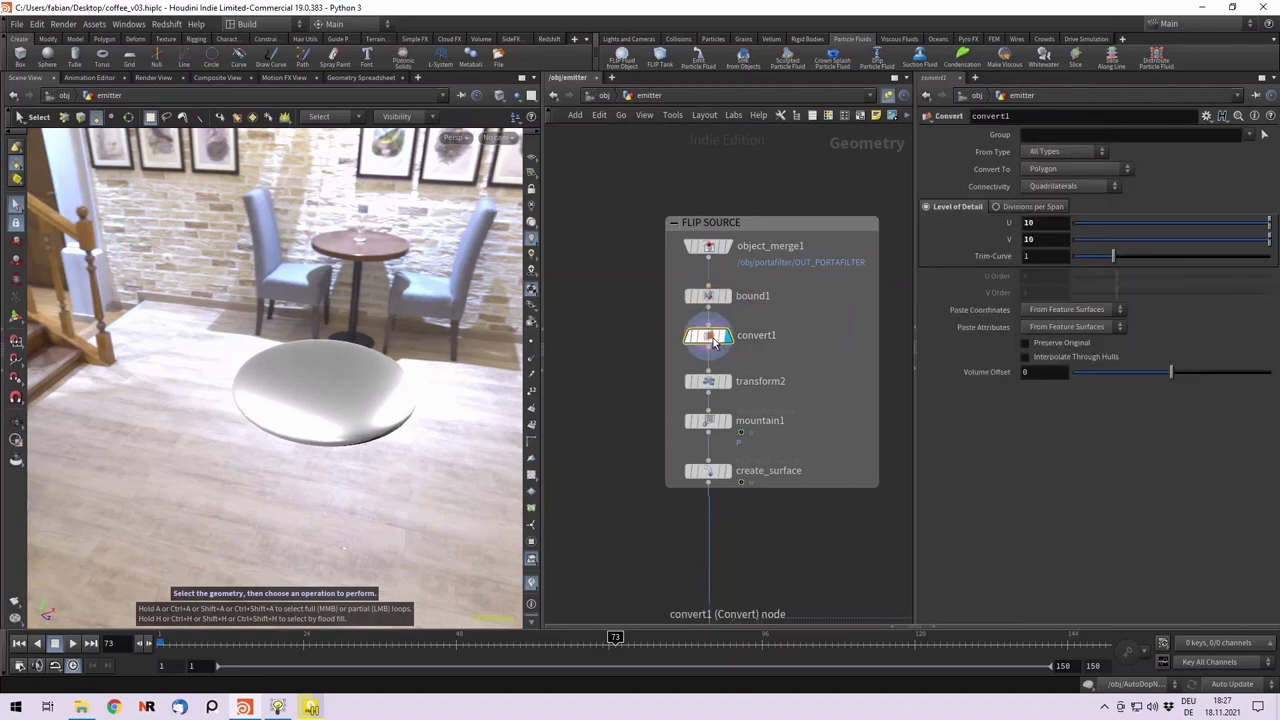
{"action": "left_click", "coordinate": [705, 421]}
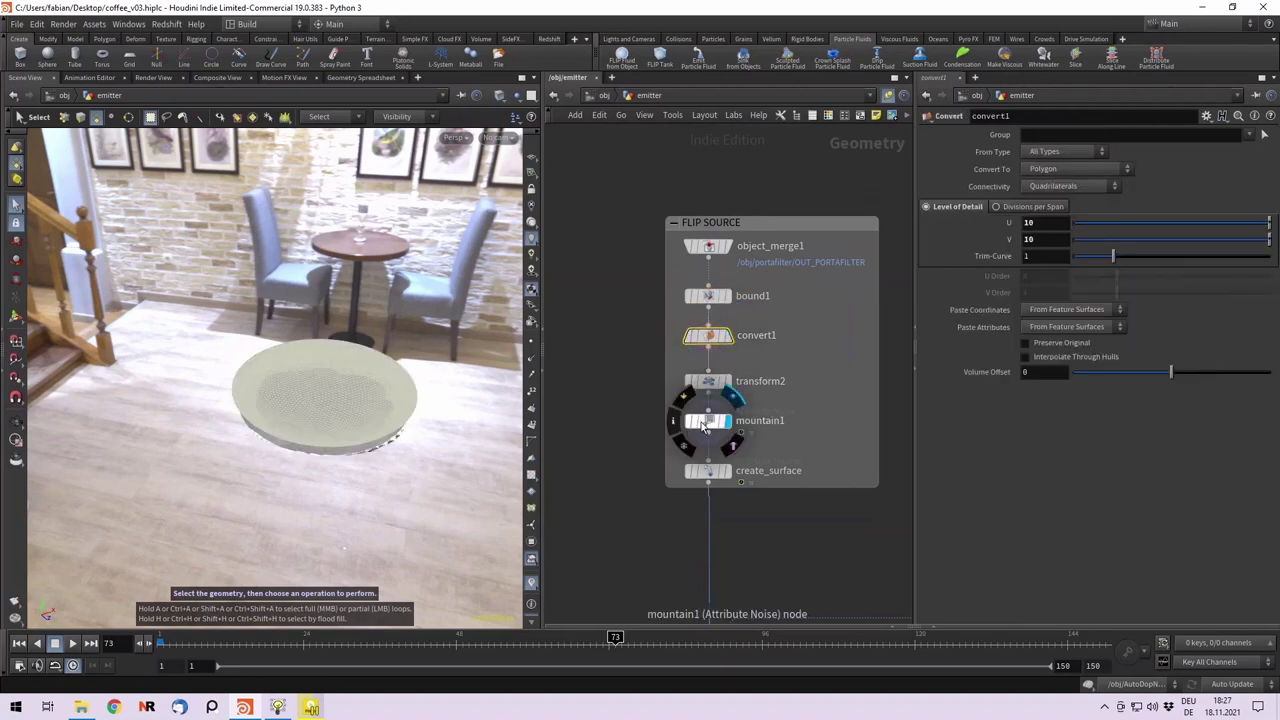
{"action": "left_click", "coordinate": [171, 636]}
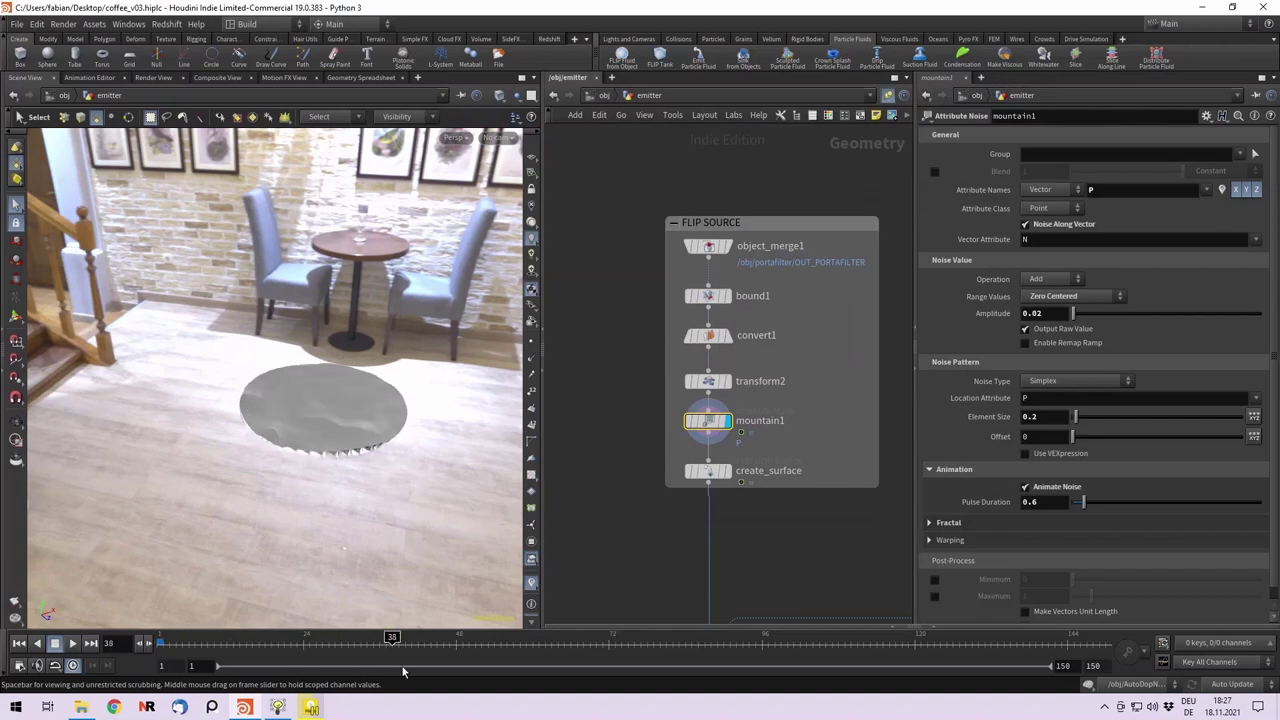
Examine the noise displacement on the mountain1 disc's surface and jagged rim from several angles.
{"action": "left_click_drag", "start_coordinate": [313, 532], "coordinate": [165, 427], "text": "alt"}
{"action": "scroll", "coordinate": [345, 475], "scroll_direction": "up", "scroll_amount": 5}
{"action": "key", "text": "s"}
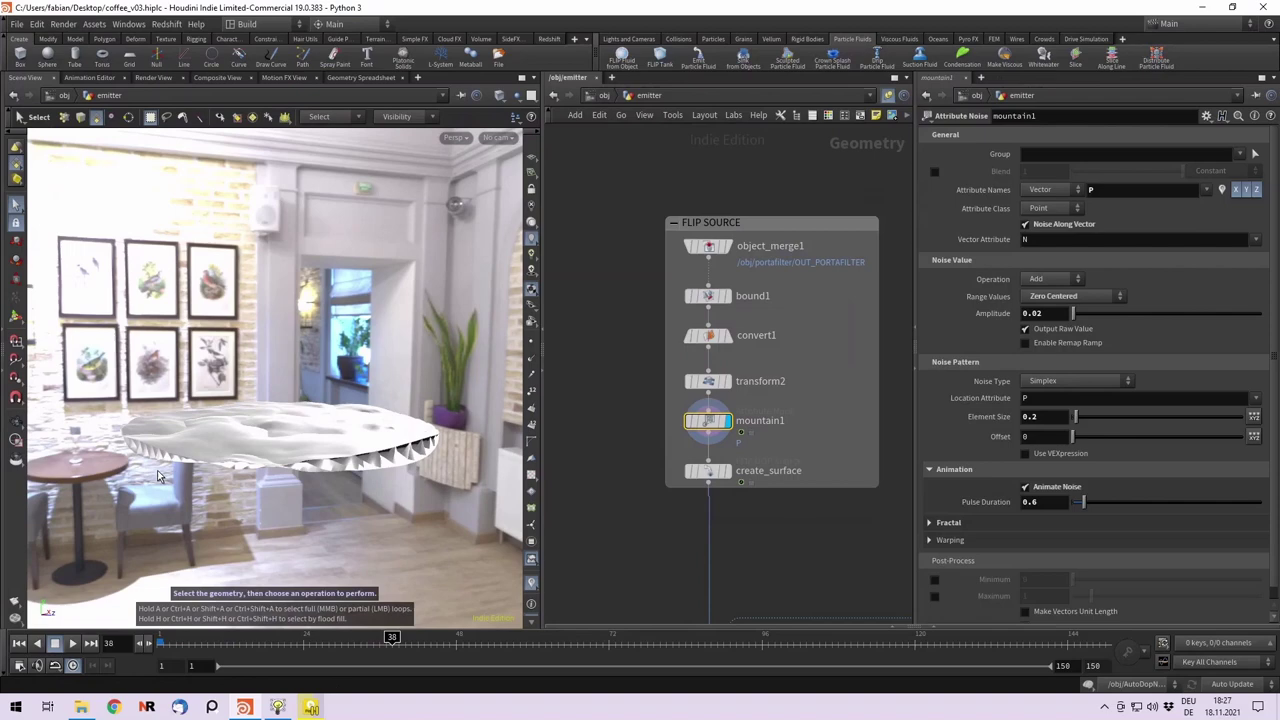
{"action": "key", "text": "Escape"}
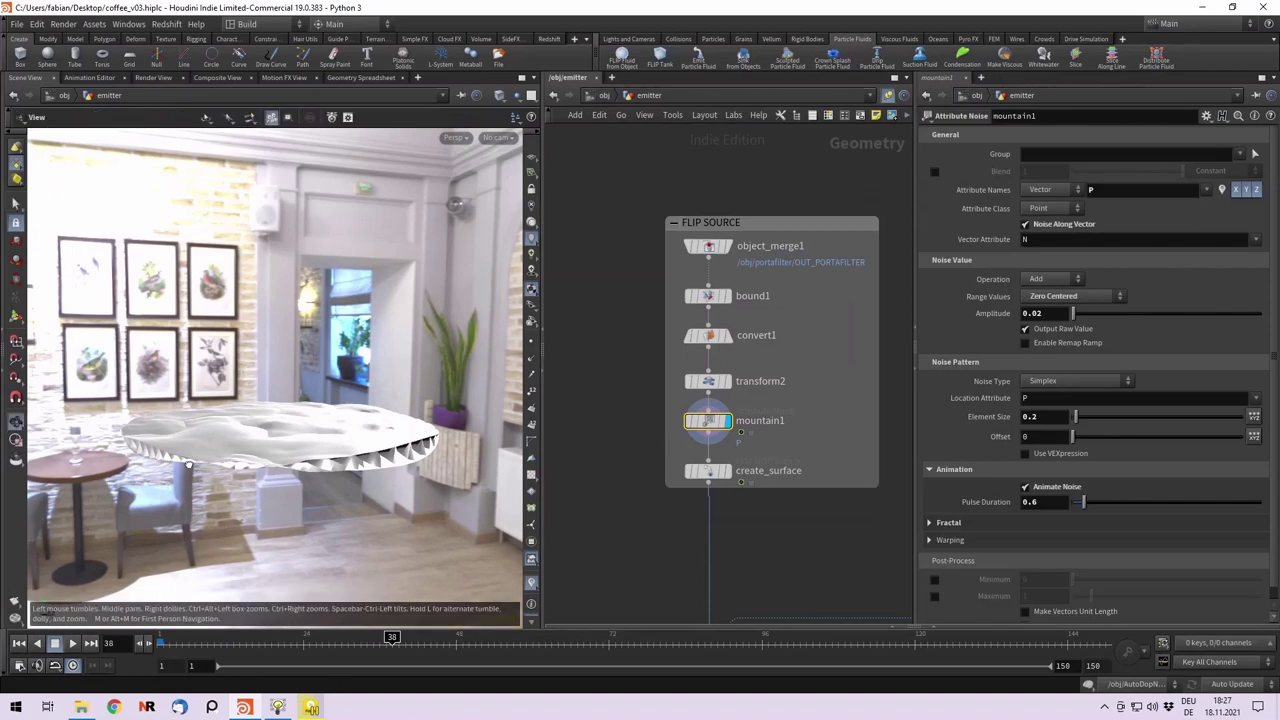
{"action": "left_click_drag", "start_coordinate": [160, 487], "coordinate": [96, 417]}
{"action": "key", "text": "s"}
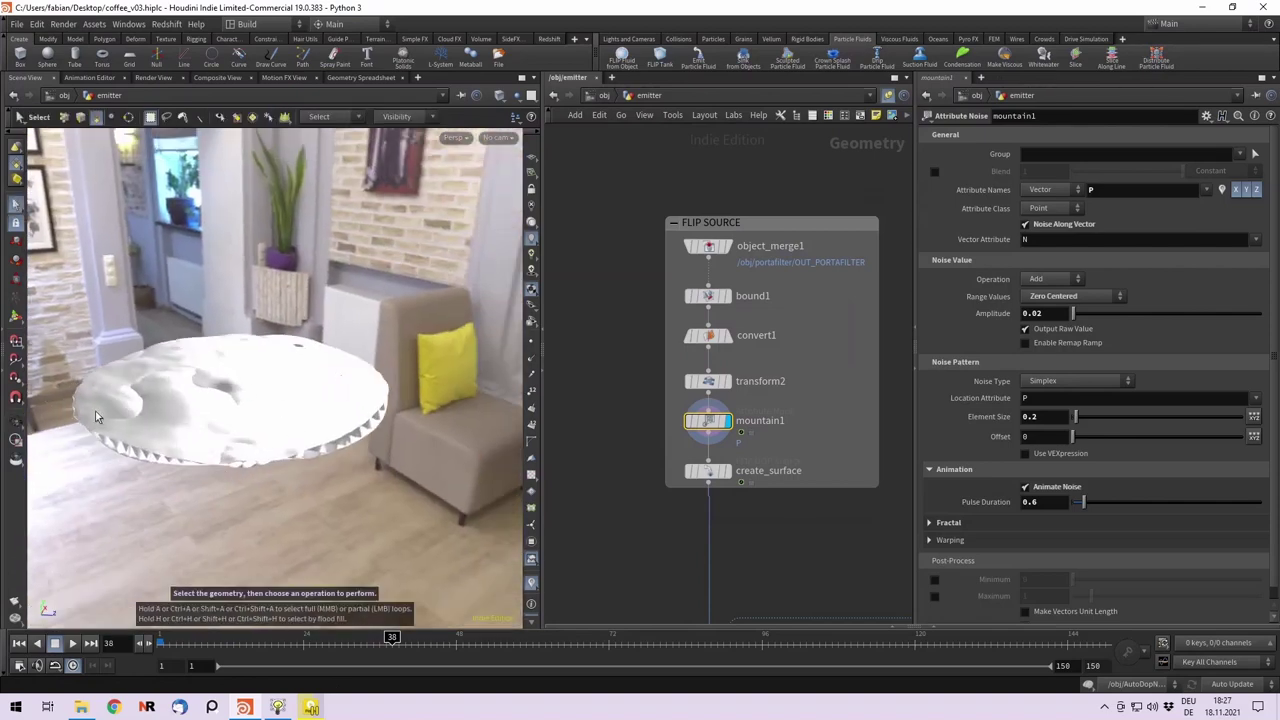
{"action": "left_click_drag", "start_coordinate": [241, 381], "coordinate": [93, 400]}
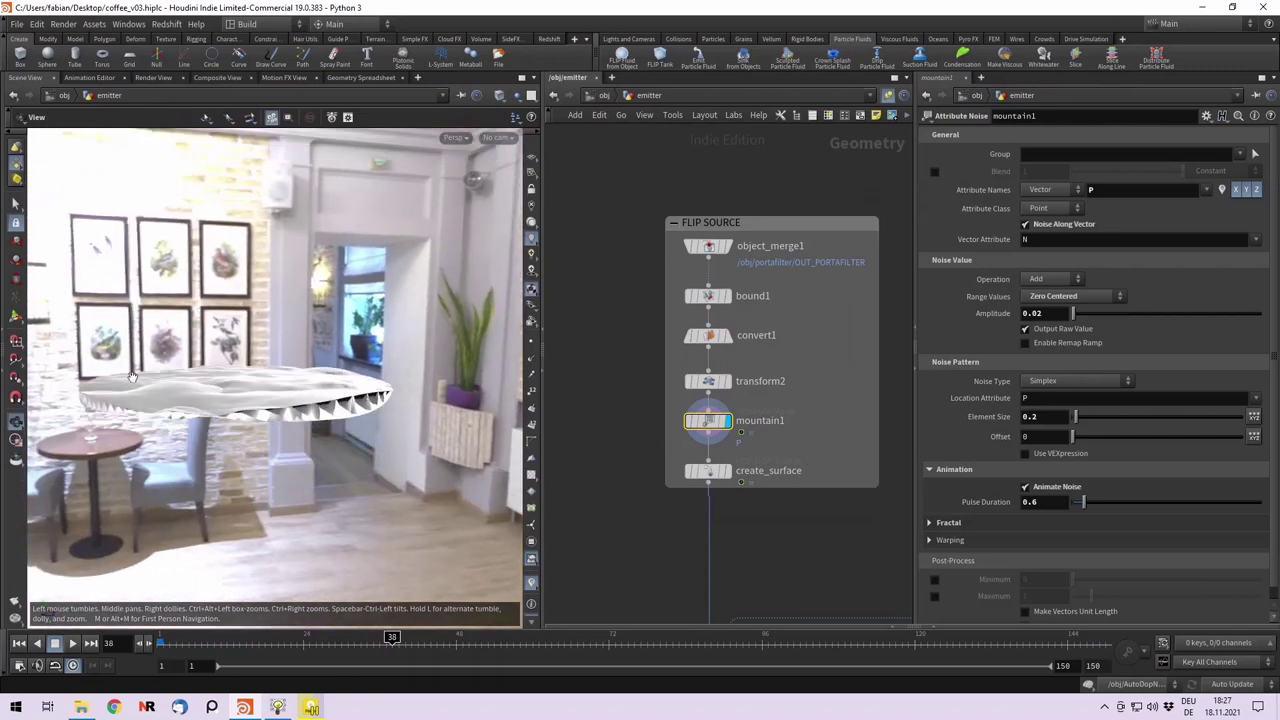
{"action": "middle_click_drag", "start_coordinate": [162, 411], "coordinate": [198, 411], "text": "alt"}
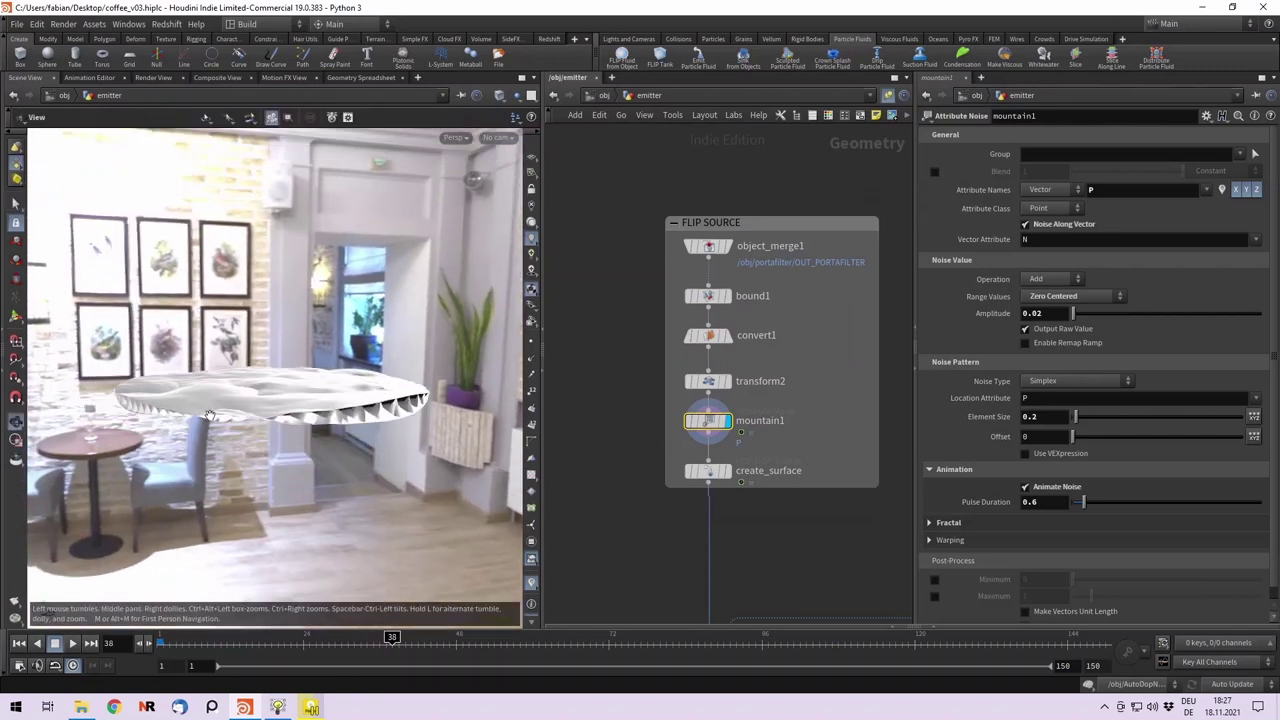
{"action": "right_click_drag", "start_coordinate": [198, 411], "coordinate": [183, 389], "text": "alt"}
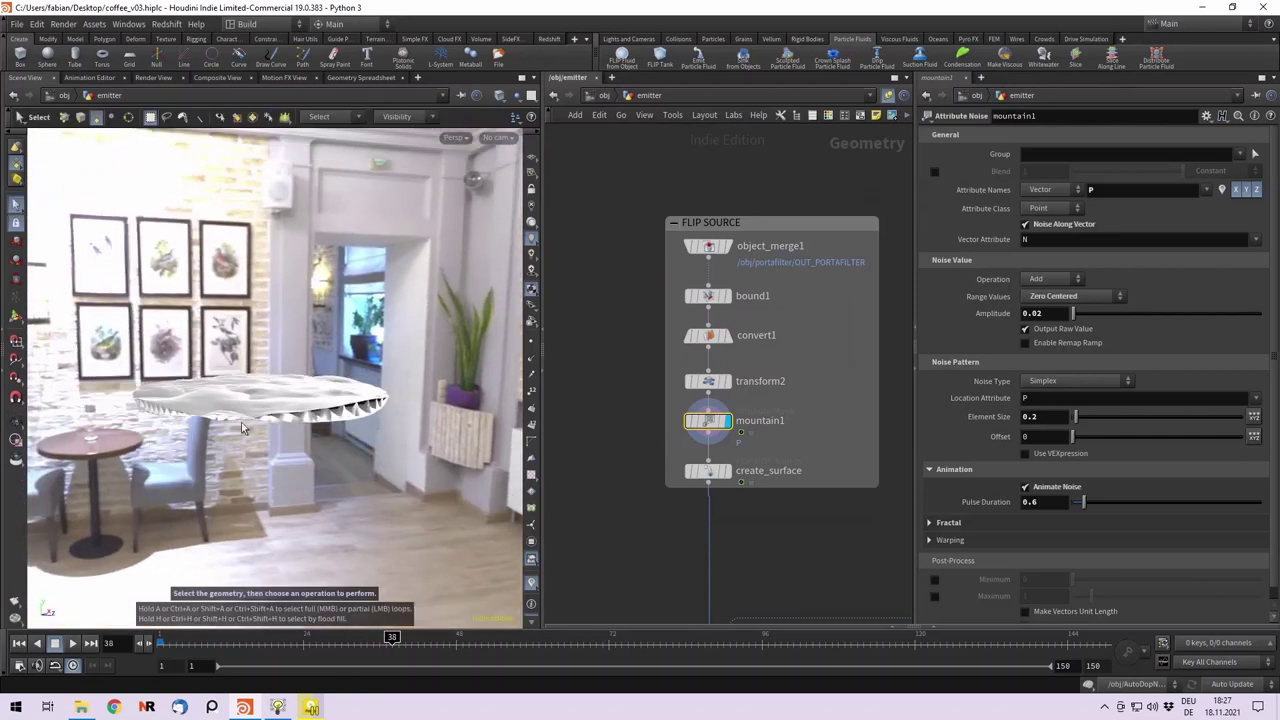
Display the create_surface FLIP DOP Source node in FLIP SOURCE and show its parameters.
{"action": "key", "text": "Escape"}
{"action": "left_click_drag", "start_coordinate": [241, 428], "coordinate": [314, 429]}
{"action": "key", "text": "s"}
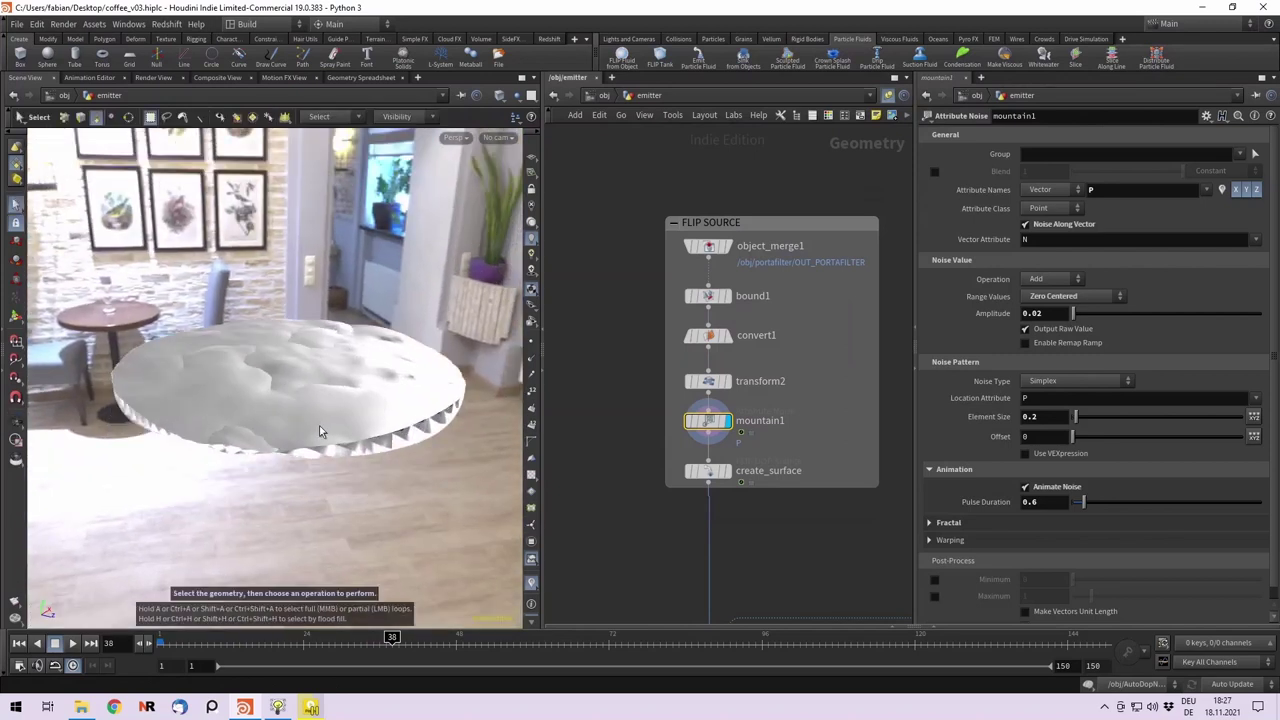
{"action": "middle_click_drag", "start_coordinate": [806, 462], "coordinate": [847, 449]}
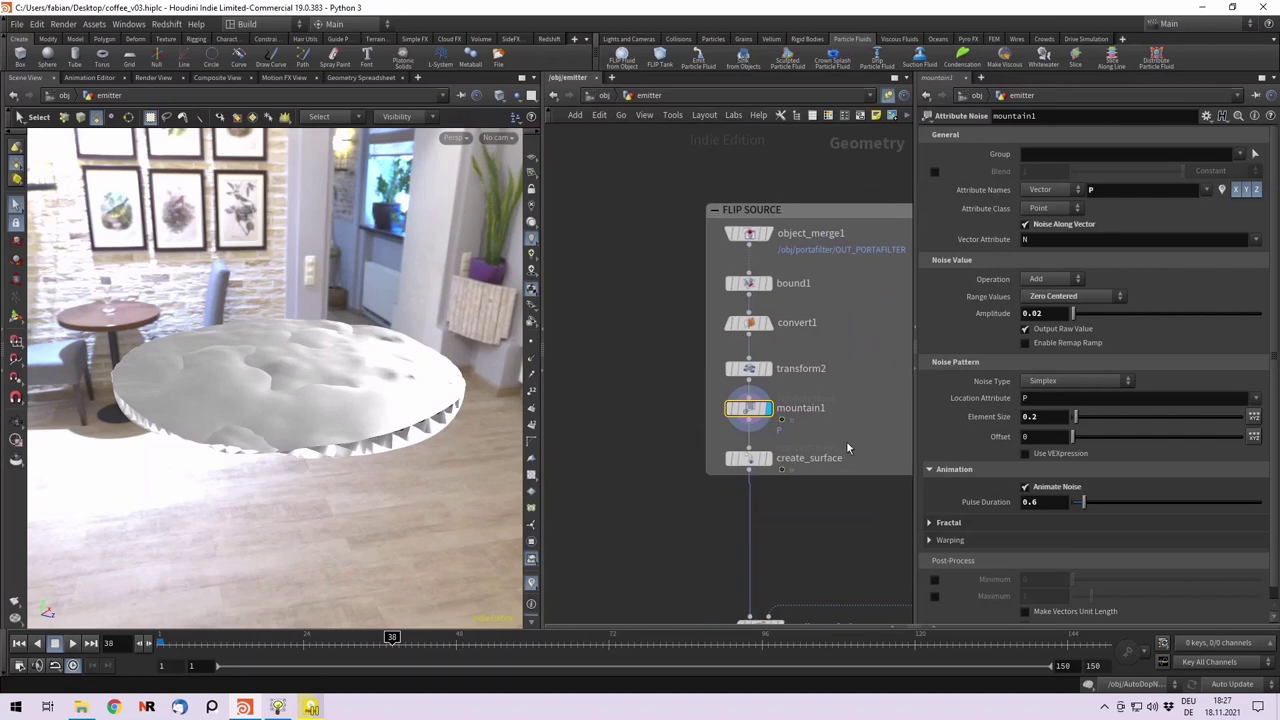
{"action": "left_click", "coordinate": [769, 467]}
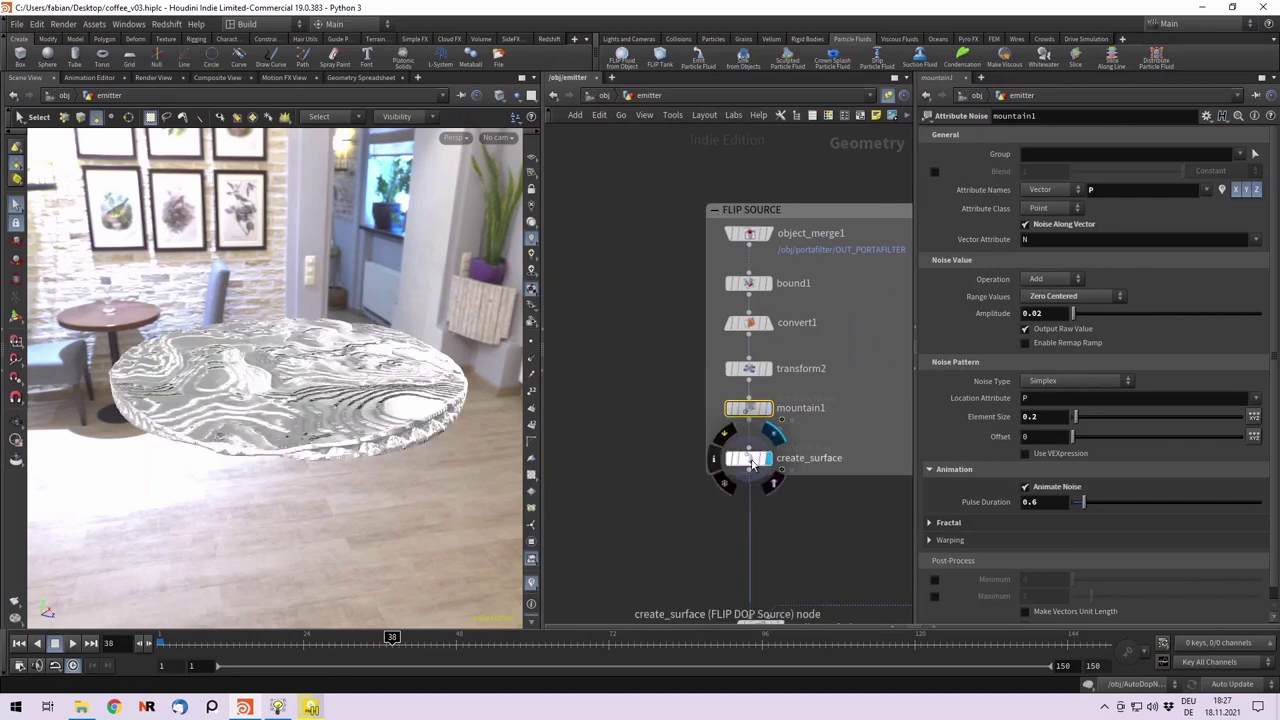
{"action": "left_click", "coordinate": [803, 462]}
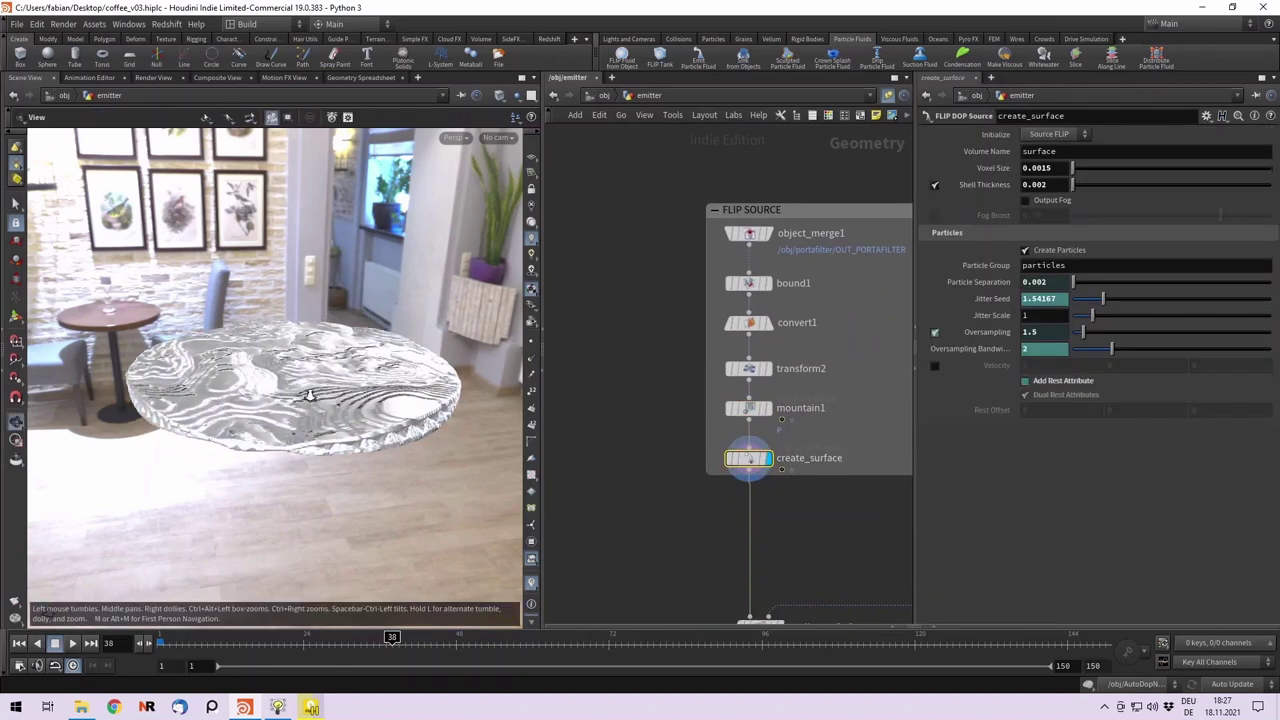
Examine the create_surface output in wireframe and shaded display, from above, from the side and close up.
{"action": "left_click_drag", "start_coordinate": [310, 392], "coordinate": [291, 431]}
{"action": "key", "text": "shift+w"}
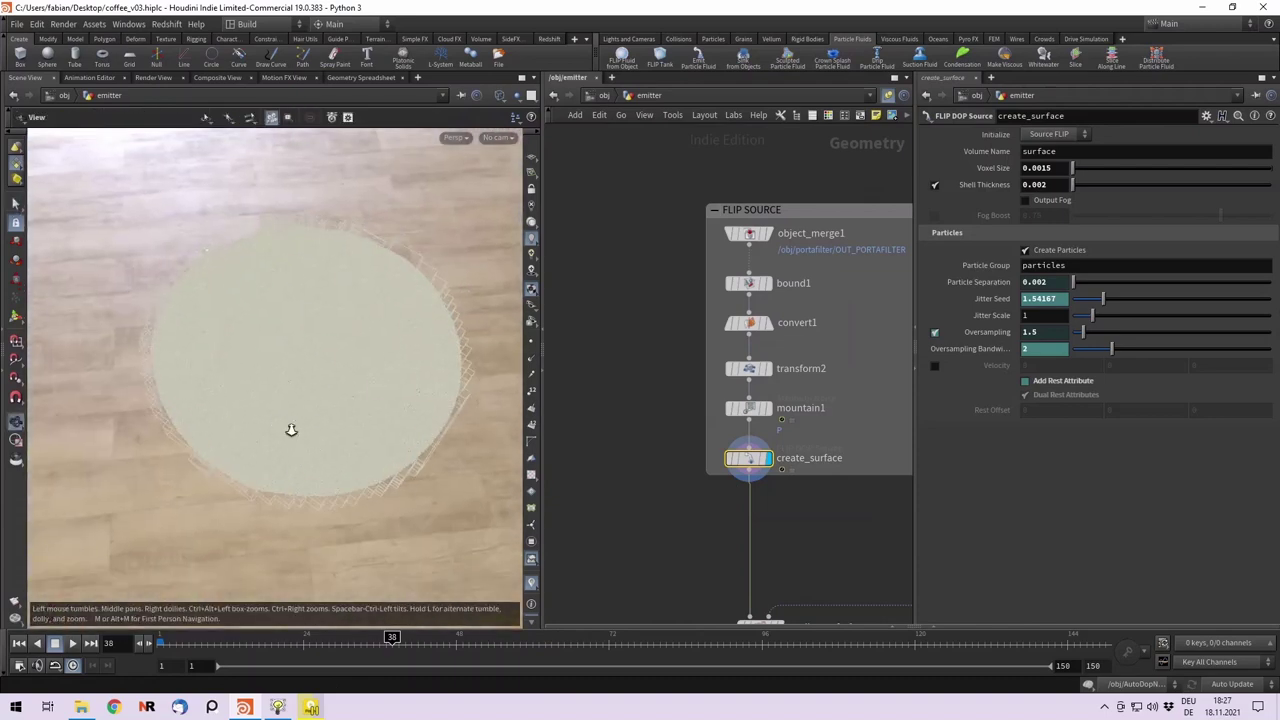
{"action": "right_click_drag", "start_coordinate": [291, 431], "coordinate": [449, 471], "text": "alt"}
{"action": "middle_click_drag", "start_coordinate": [353, 437], "coordinate": [323, 433], "text": "alt"}
{"action": "left_click_drag", "start_coordinate": [323, 433], "coordinate": [326, 405], "text": "alt"}
{"action": "scroll", "coordinate": [440, 340], "scroll_direction": "down", "scroll_amount": 2}
{"action": "key", "text": "s"}
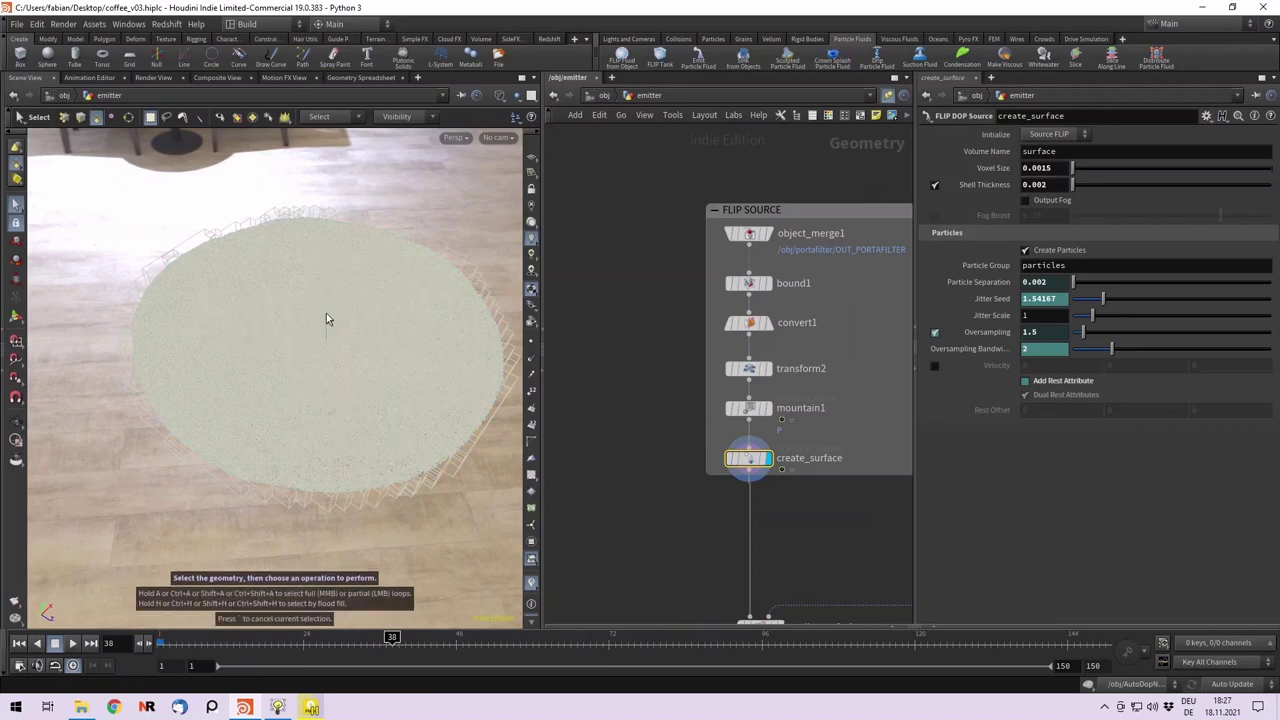
{"action": "left_click_drag", "start_coordinate": [352, 375], "coordinate": [307, 380], "text": "alt"}
{"action": "right_click_drag", "start_coordinate": [307, 380], "coordinate": [332, 402], "text": "alt"}
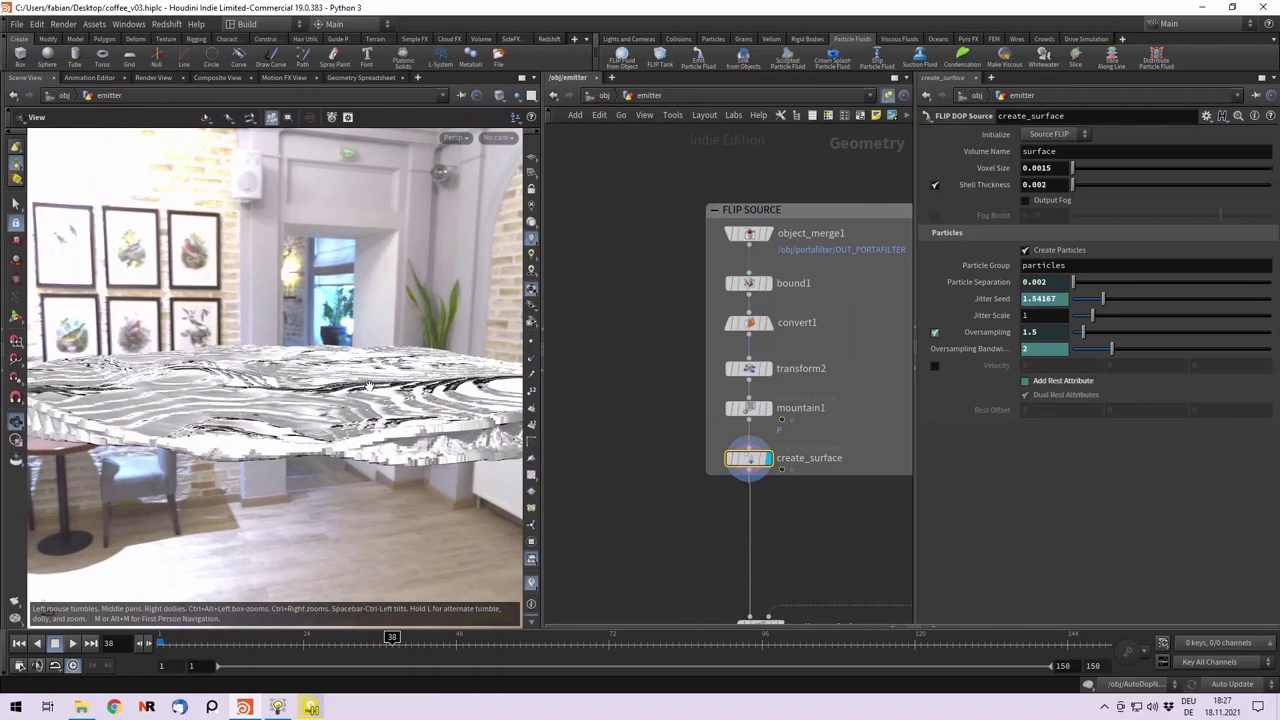
{"action": "left_click_drag", "start_coordinate": [332, 402], "coordinate": [288, 406], "text": "alt"}
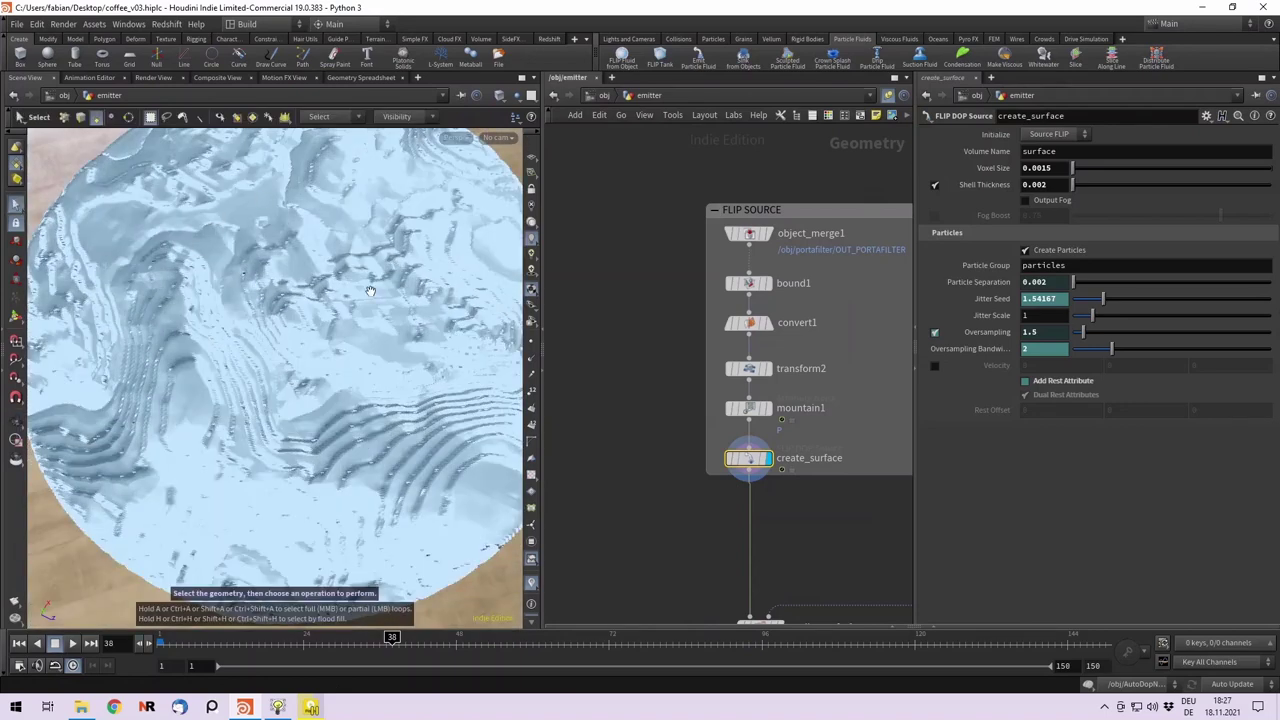
{"action": "scroll", "coordinate": [371, 293], "scroll_direction": "down", "scroll_amount": 4}
{"action": "left_click_drag", "start_coordinate": [371, 295], "coordinate": [346, 355], "text": "alt"}
{"action": "scroll", "coordinate": [637, 393], "scroll_direction": "down", "scroll_amount": 4}
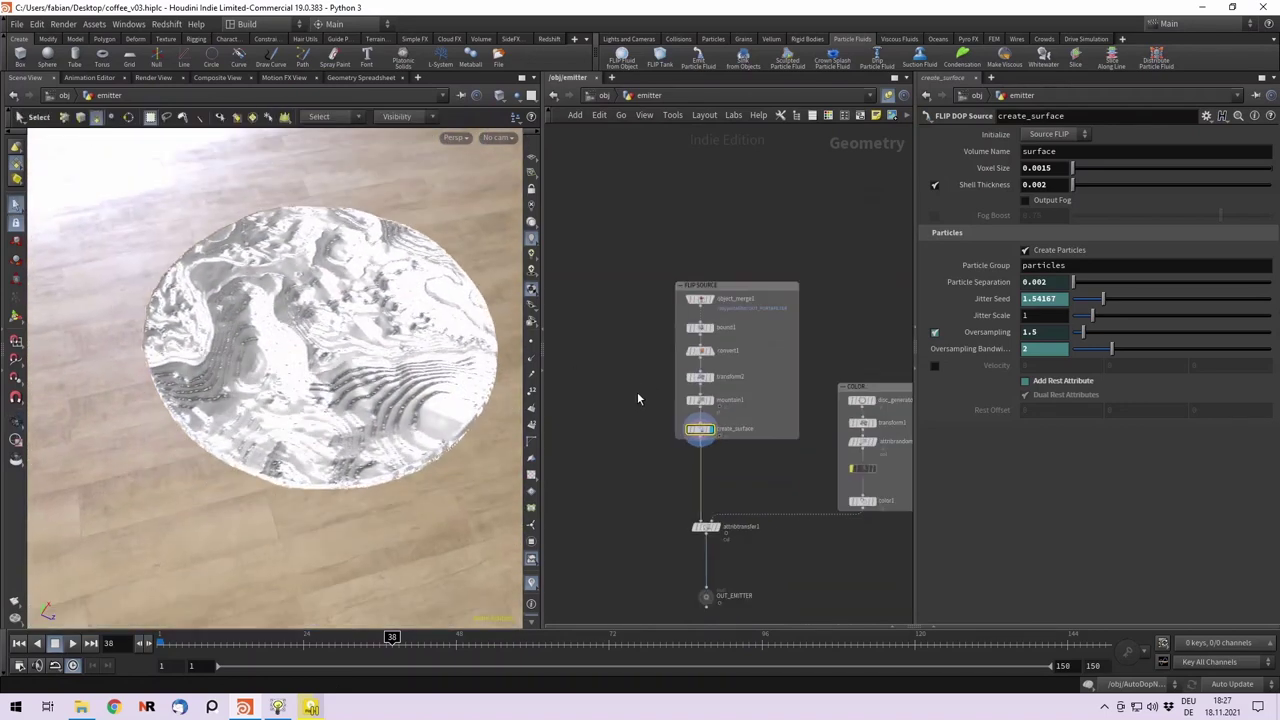
Review the disc_generator1 and attribrandomize1 nodes in the COLOR network box, displaying the attribrandomize1 output.
{"action": "middle_click_drag", "start_coordinate": [638, 397], "coordinate": [640, 277]}
{"action": "middle_click_drag", "start_coordinate": [858, 338], "coordinate": [787, 346]}
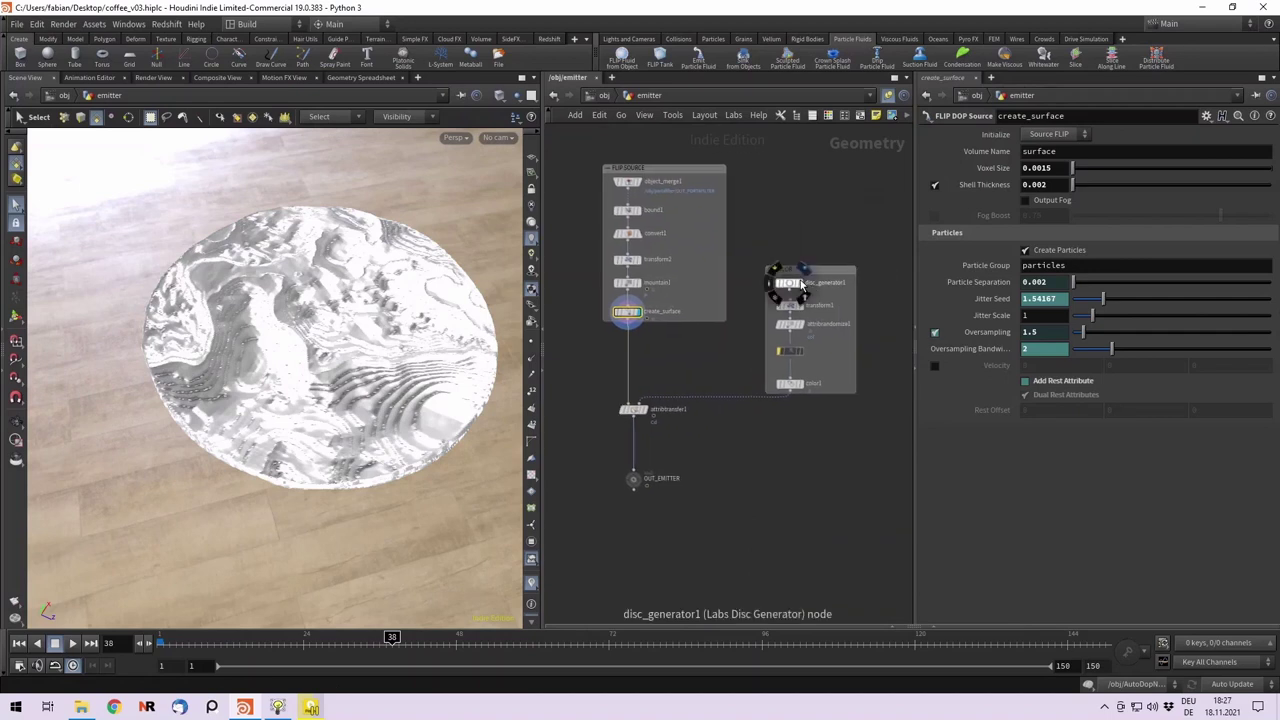
{"action": "left_click", "coordinate": [799, 285]}
{"action": "left_click", "coordinate": [791, 287]}
{"action": "left_click", "coordinate": [800, 326]}
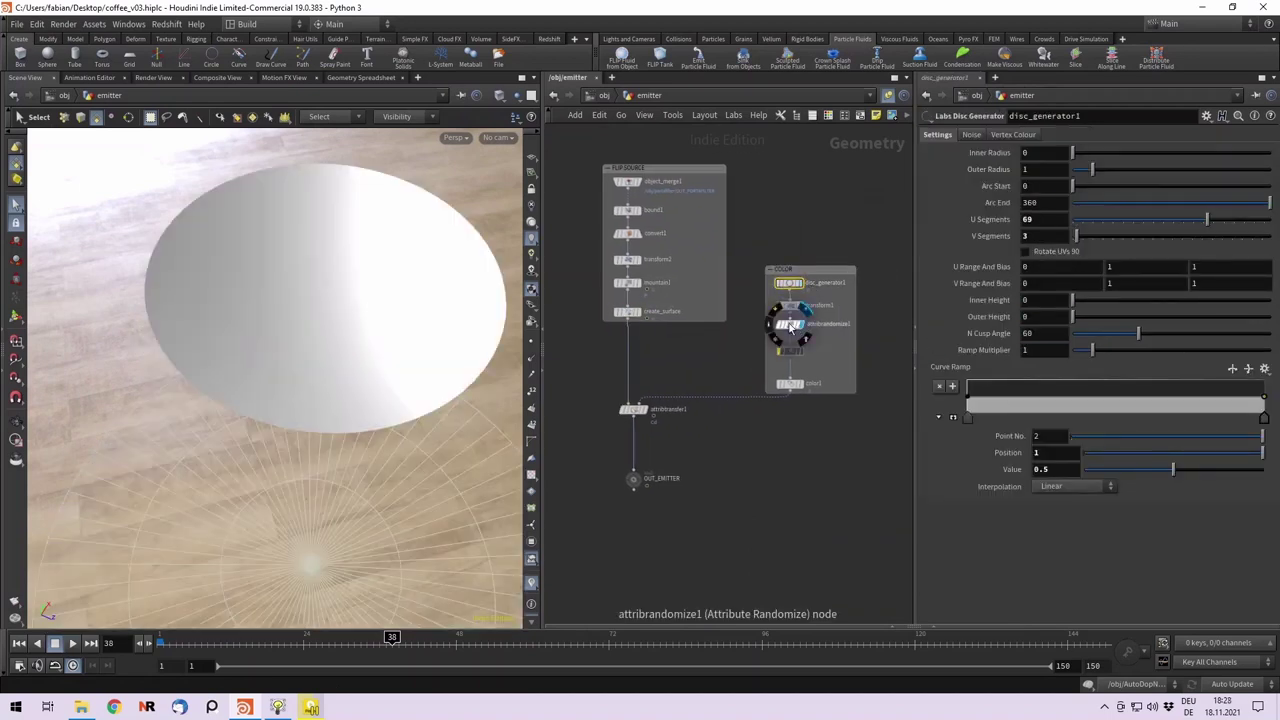
{"action": "left_click", "coordinate": [790, 327]}
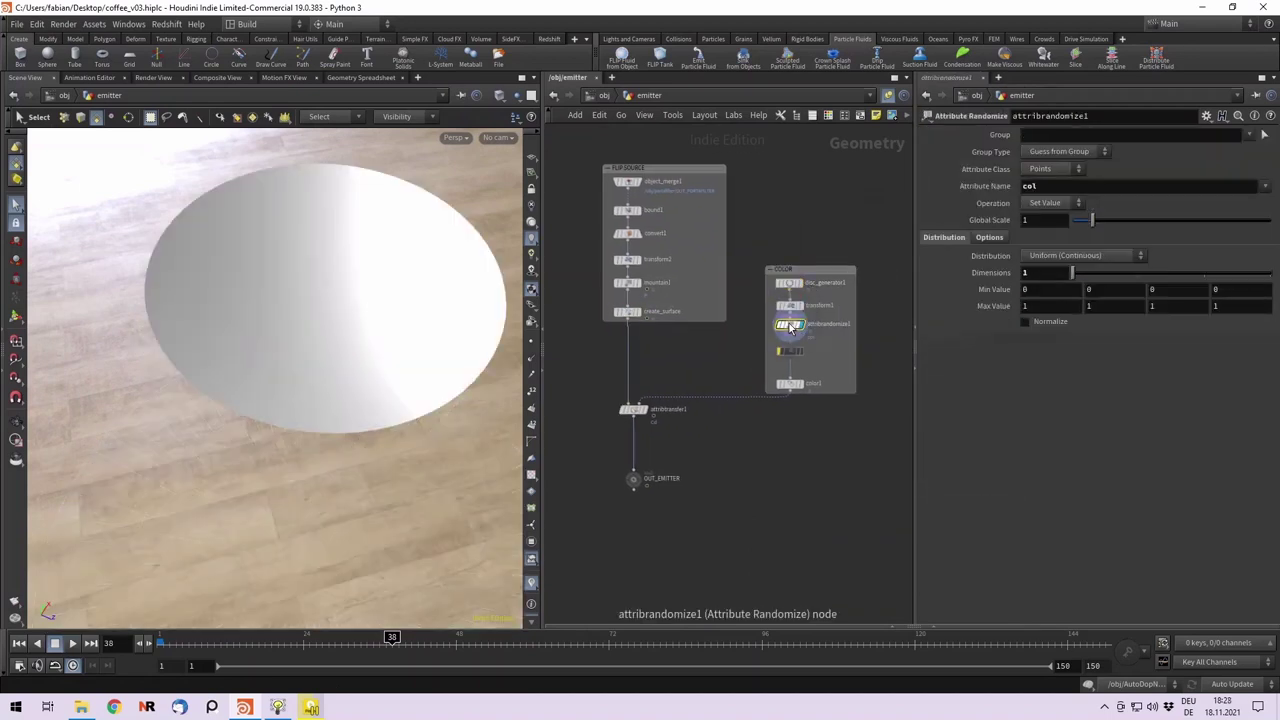
Display color1's ramp colours on the disc with viewport lighting disabled, and then display the OUT_EMITTER node.
{"action": "left_click", "coordinate": [788, 386]}
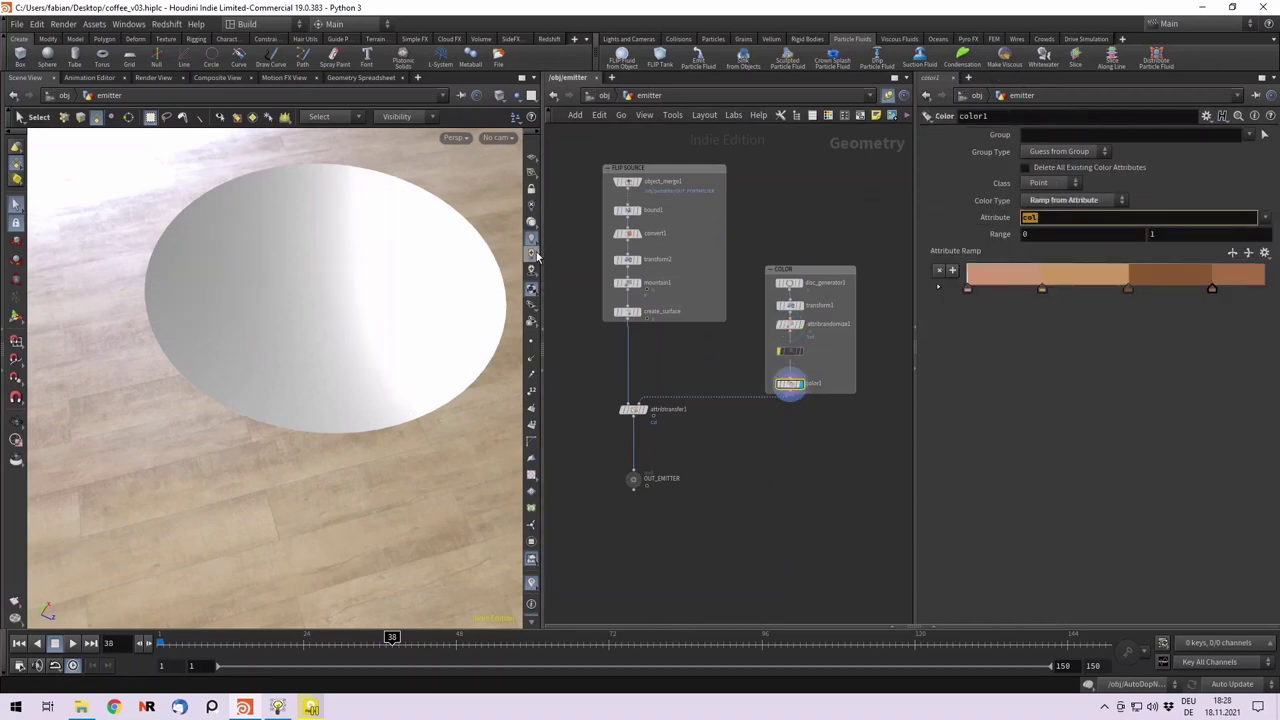
{"action": "left_click", "coordinate": [535, 208]}
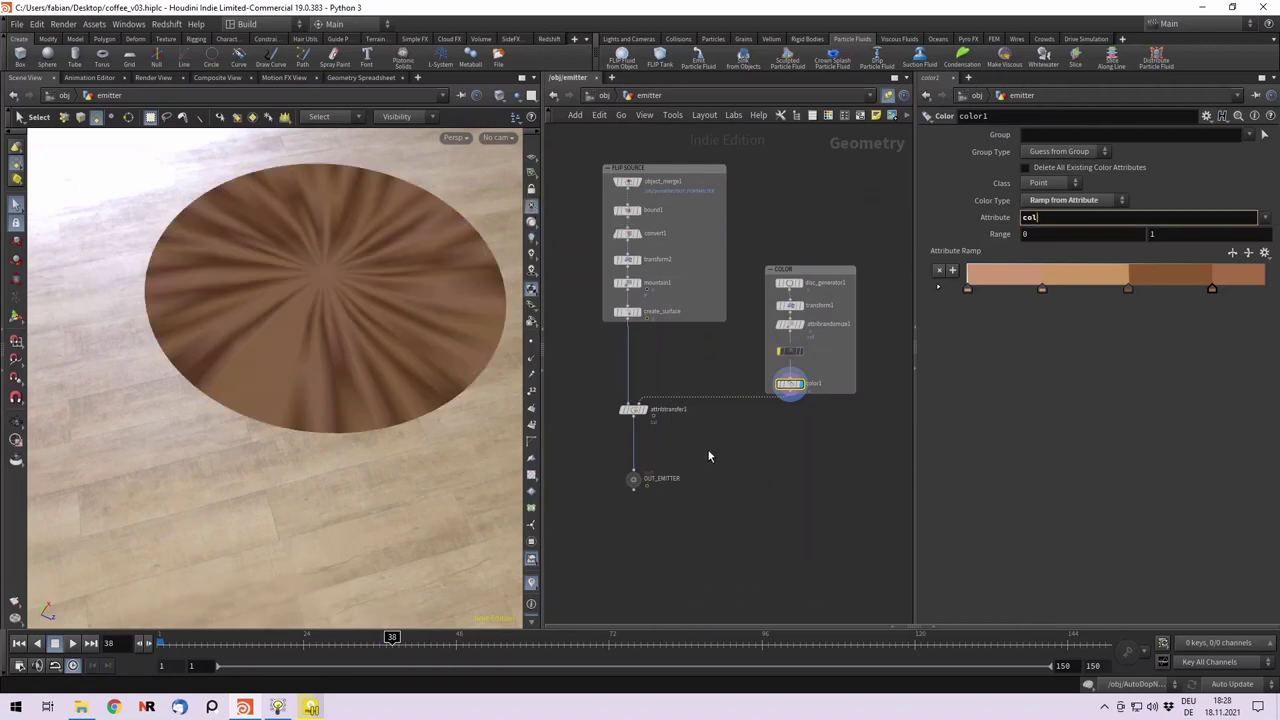
{"action": "middle_click_drag", "start_coordinate": [709, 456], "coordinate": [740, 425]}
{"action": "left_click", "coordinate": [672, 453]}
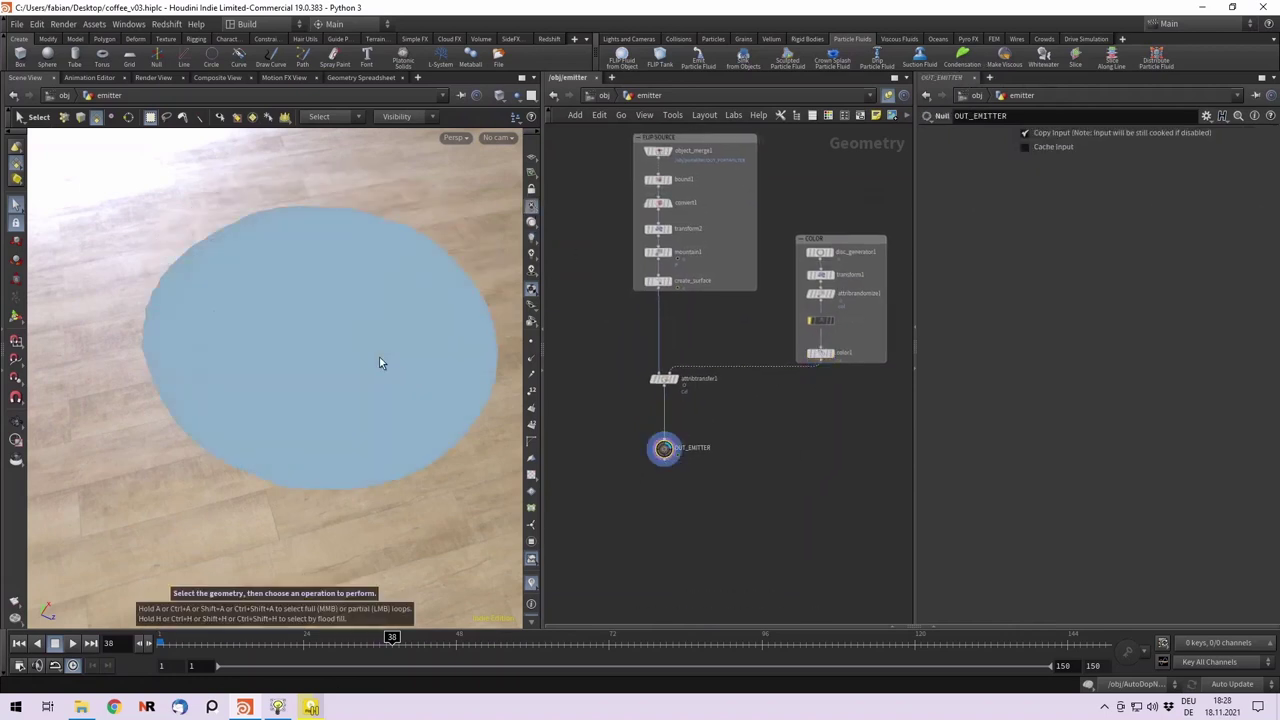
Return to the object level and look through cam1 in the viewport.
{"action": "left_click", "coordinate": [605, 96]}
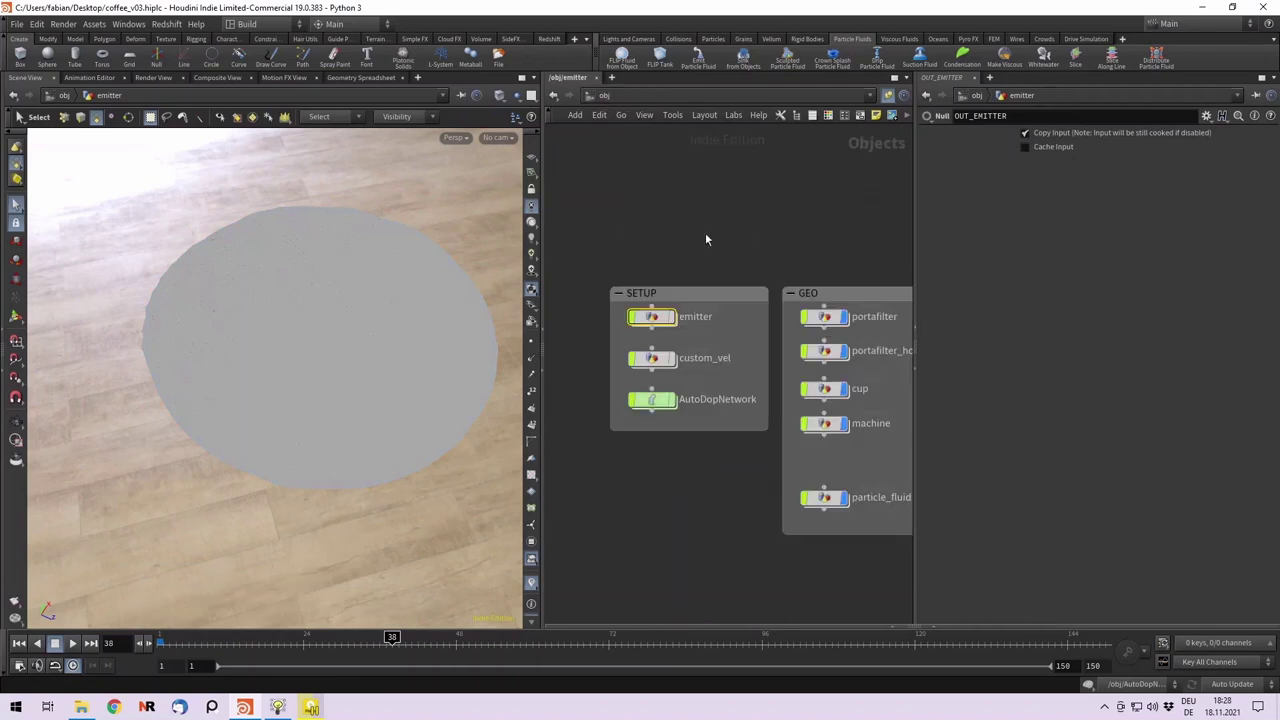
{"action": "left_click", "coordinate": [498, 137]}
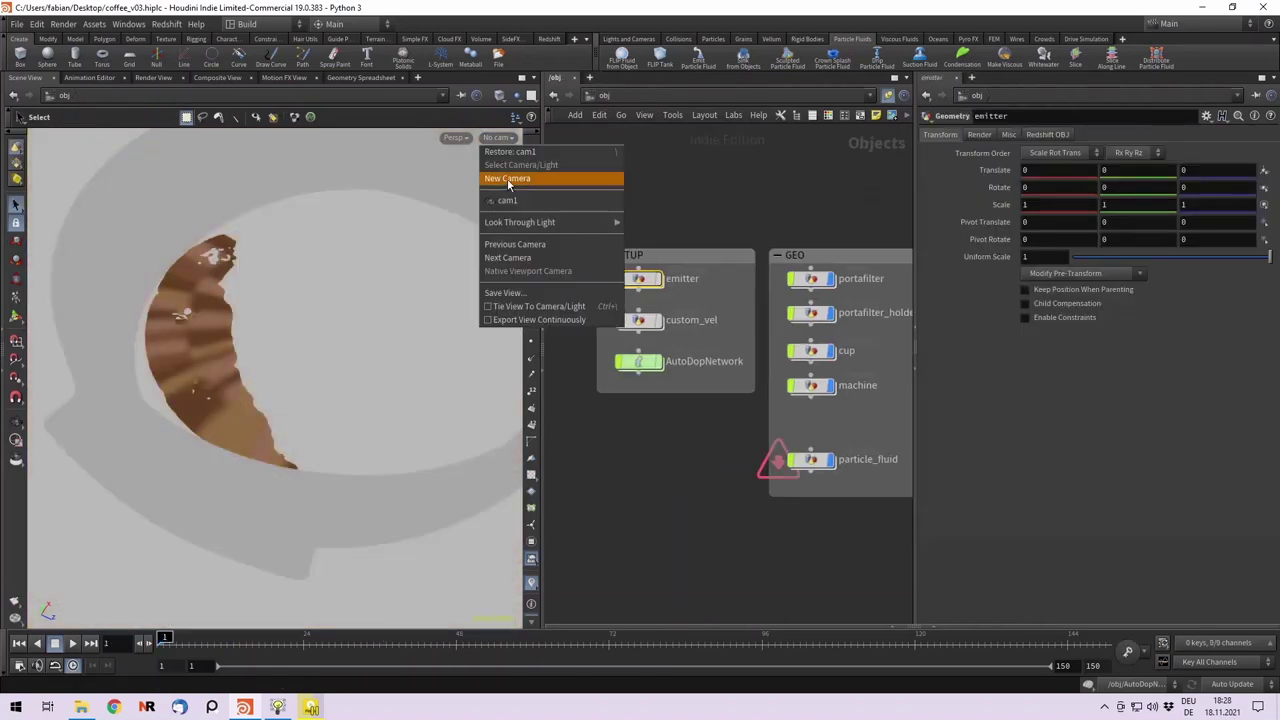
{"action": "left_click", "coordinate": [505, 201]}
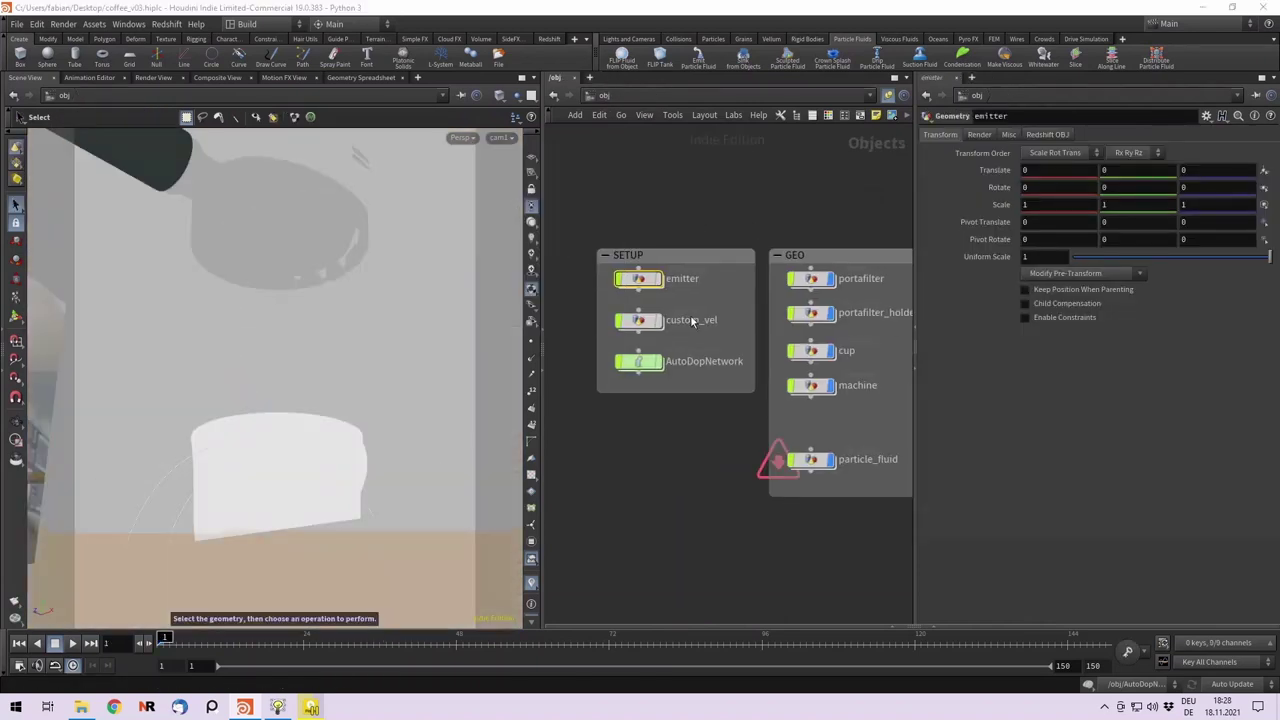
Open the AutoDopNetwork and review the parameters of volumesource__custom_vel and popdrag1.
{"action": "double_click", "coordinate": [638, 362]}
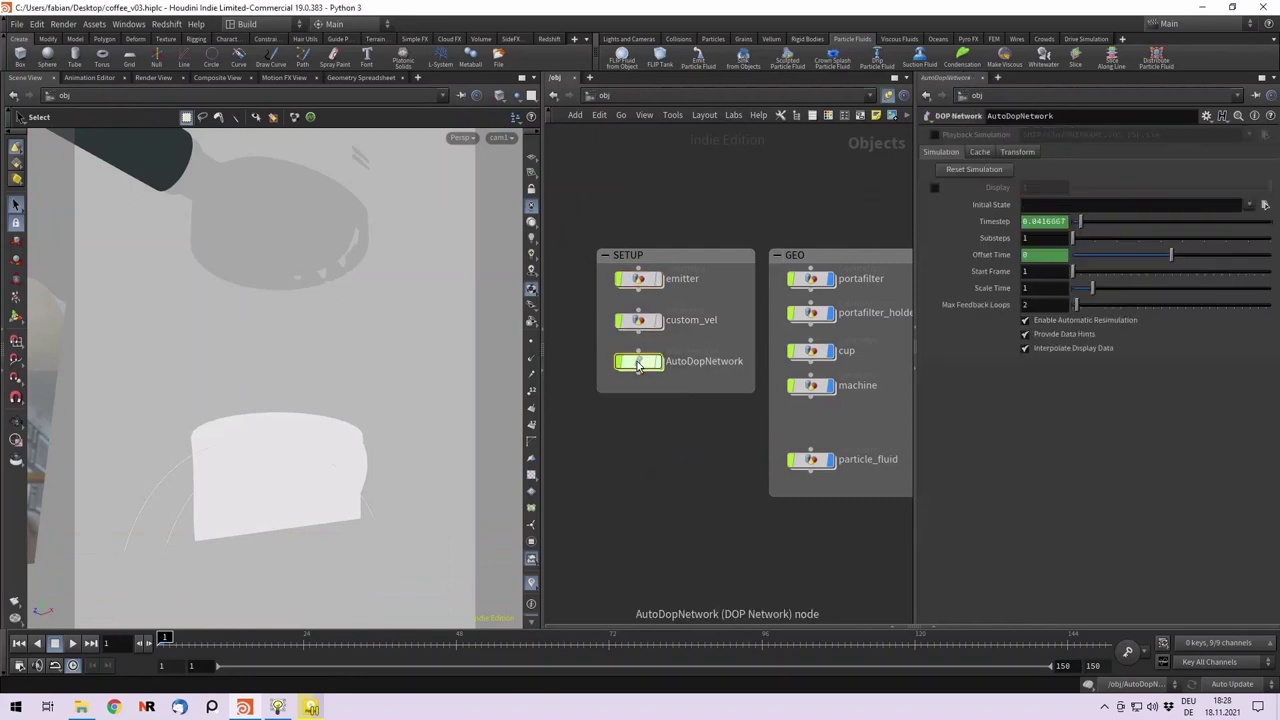
{"action": "middle_click_drag", "start_coordinate": [667, 336], "coordinate": [593, 314]}
{"action": "middle_click_drag", "start_coordinate": [802, 368], "coordinate": [800, 385]}
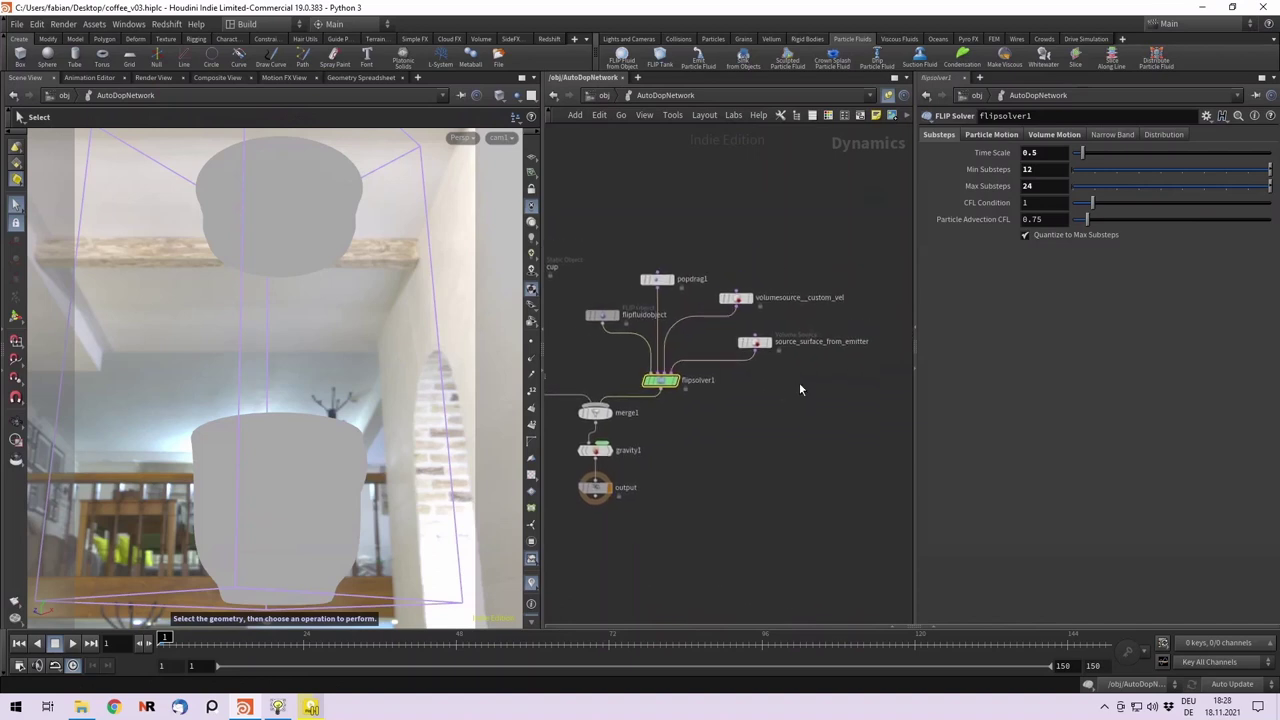
{"action": "left_click", "coordinate": [740, 298]}
{"action": "middle_click_drag", "start_coordinate": [707, 230], "coordinate": [755, 232]}
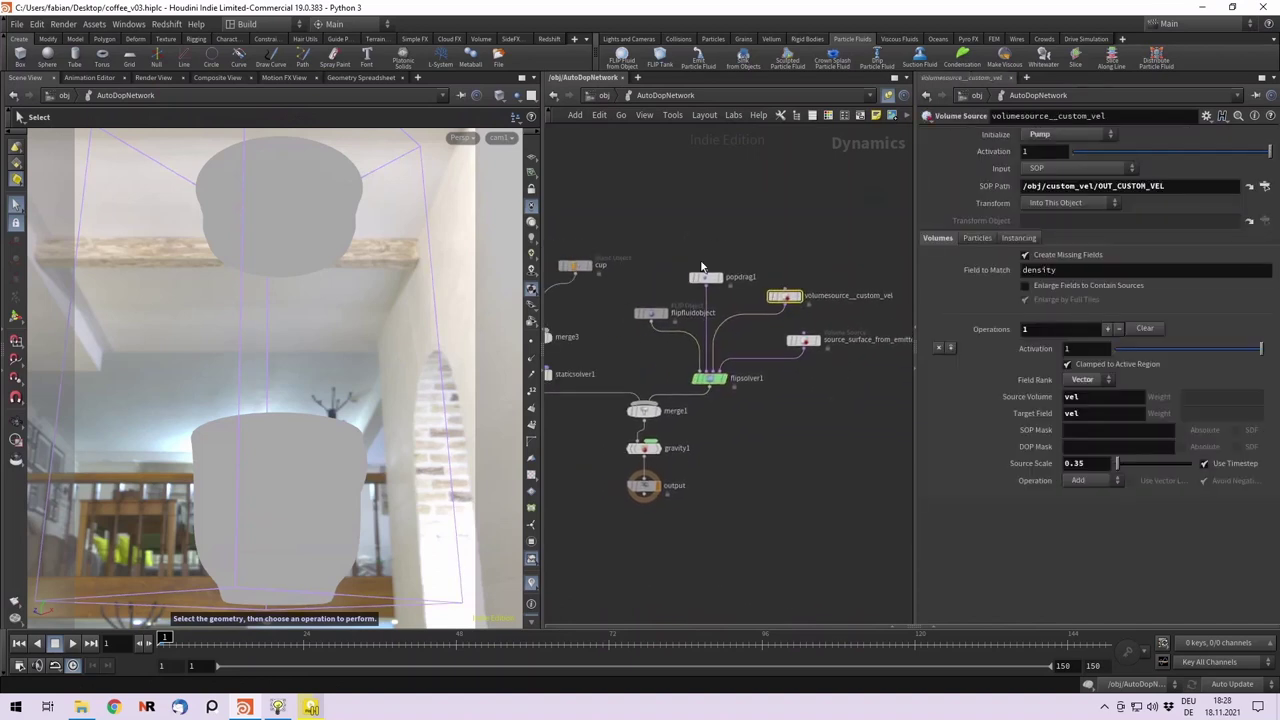
{"action": "left_click", "coordinate": [694, 277]}
{"action": "middle_click_drag", "start_coordinate": [672, 222], "coordinate": [744, 217]}
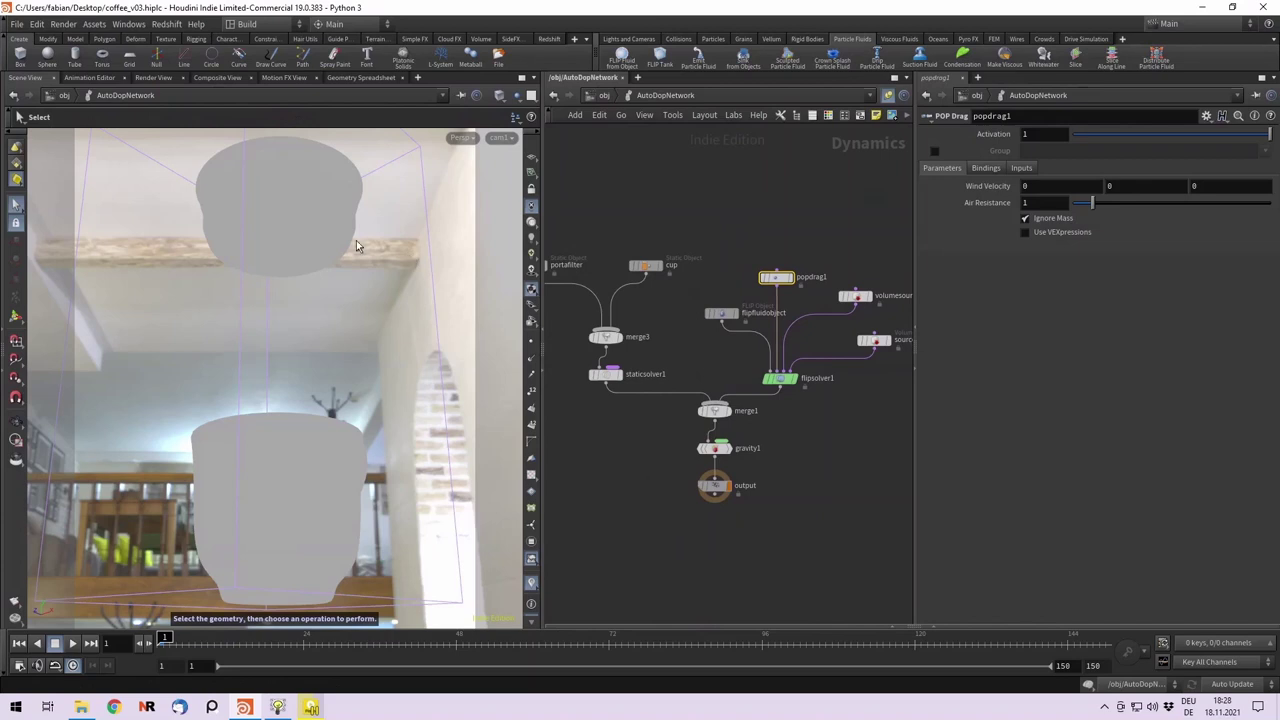
Turn viewport lighting back on and review the cup and portafilter static objects' settings in the DOP network.
{"action": "left_click", "coordinate": [531, 237]}
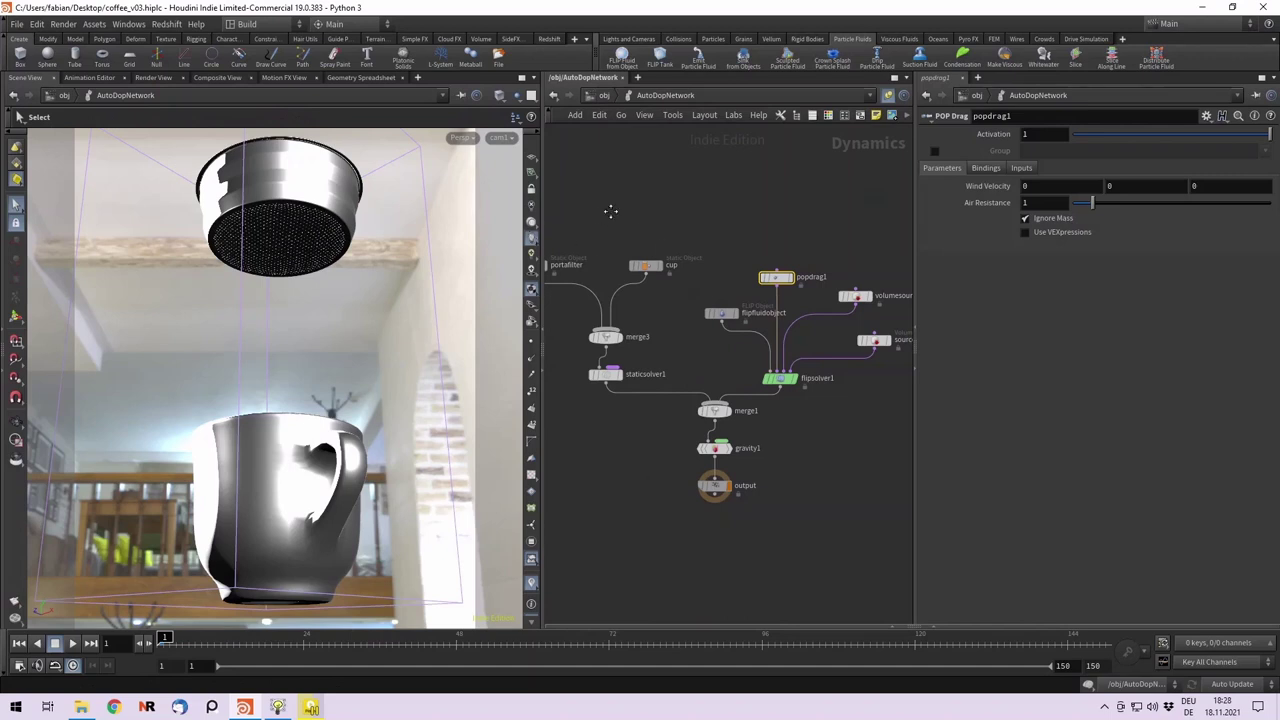
{"action": "scroll", "coordinate": [610, 210], "scroll_direction": "up", "scroll_amount": 5}
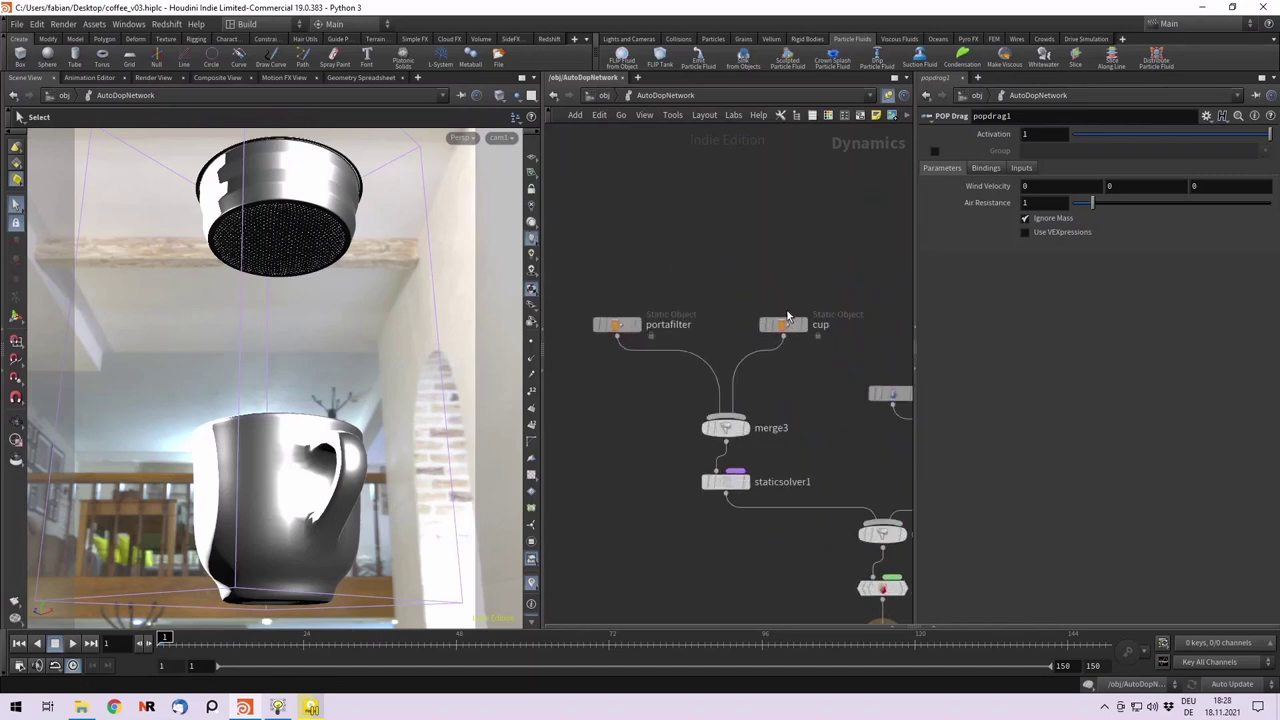
{"action": "left_click", "coordinate": [785, 322]}
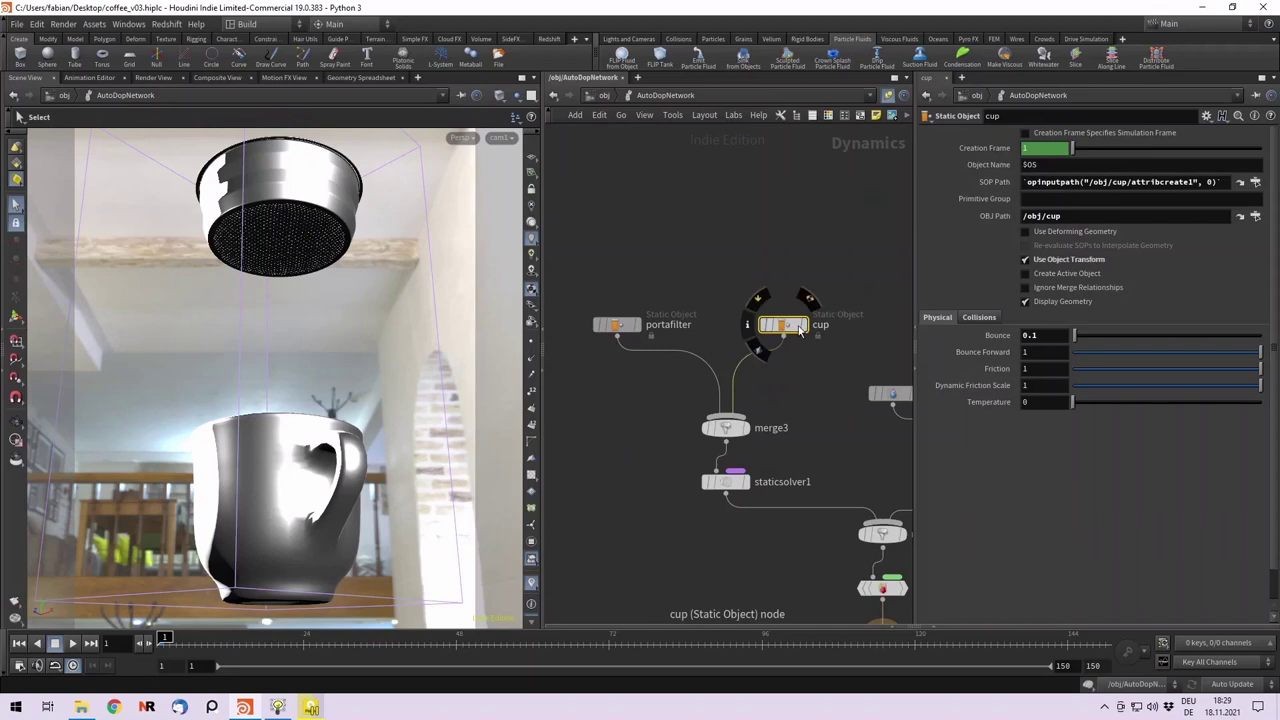
{"action": "middle_click_drag", "start_coordinate": [648, 278], "coordinate": [701, 273]}
{"action": "left_click", "coordinate": [676, 315]}
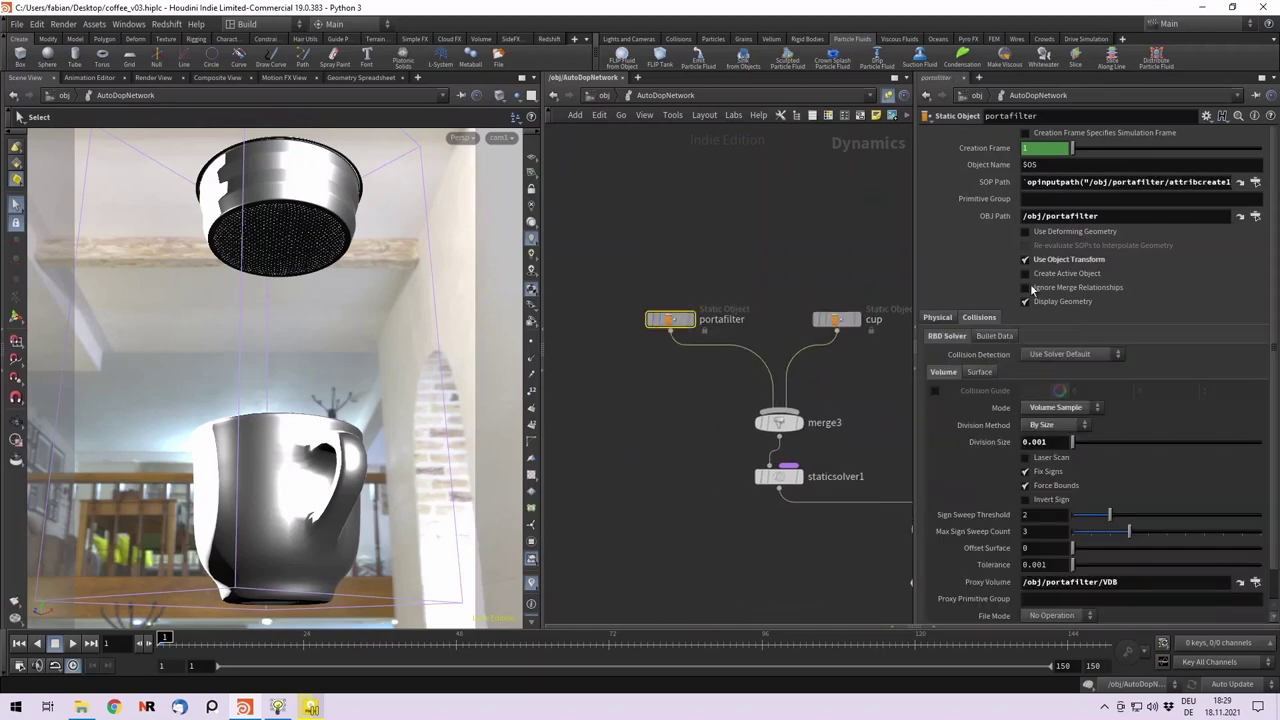
Enable the portafilter static object's collision guide and inspect it up close on the basket's perforated base.
{"action": "left_click", "coordinate": [934, 391]}
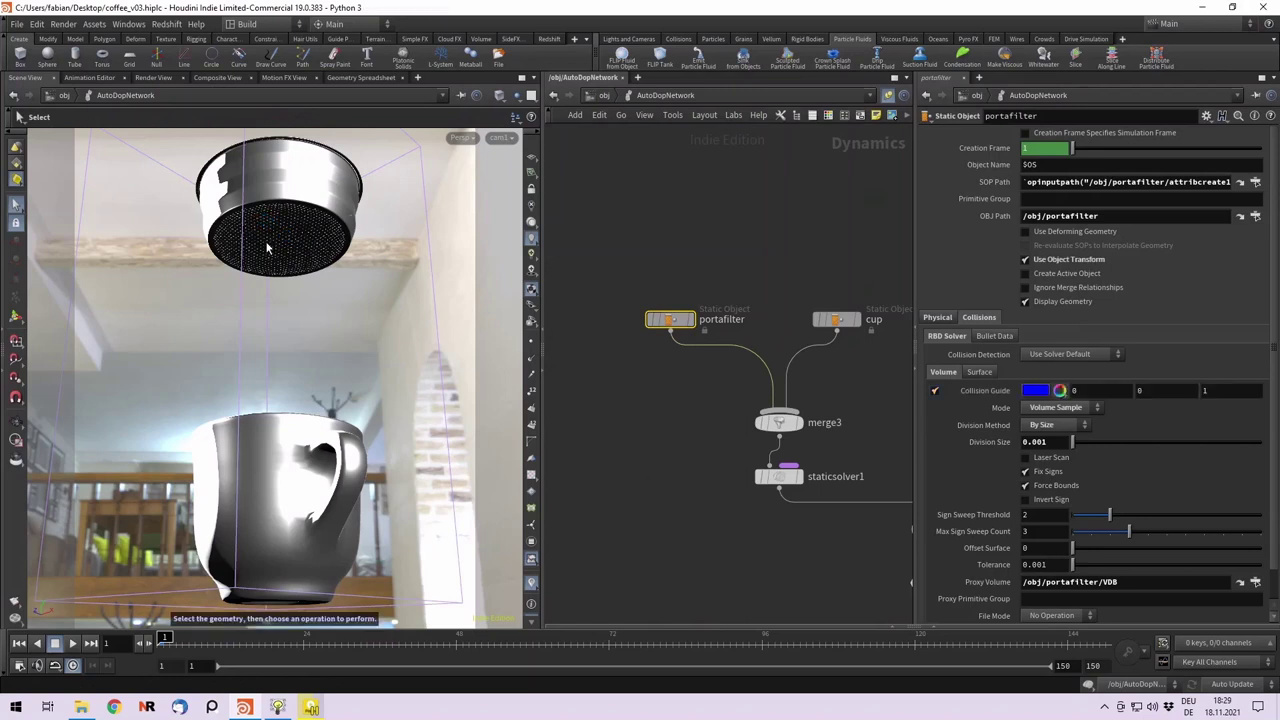
{"action": "right_click_drag", "start_coordinate": [267, 249], "coordinate": [279, 315], "text": "alt"}
{"action": "scroll", "coordinate": [279, 316], "scroll_direction": "up", "scroll_amount": 10}
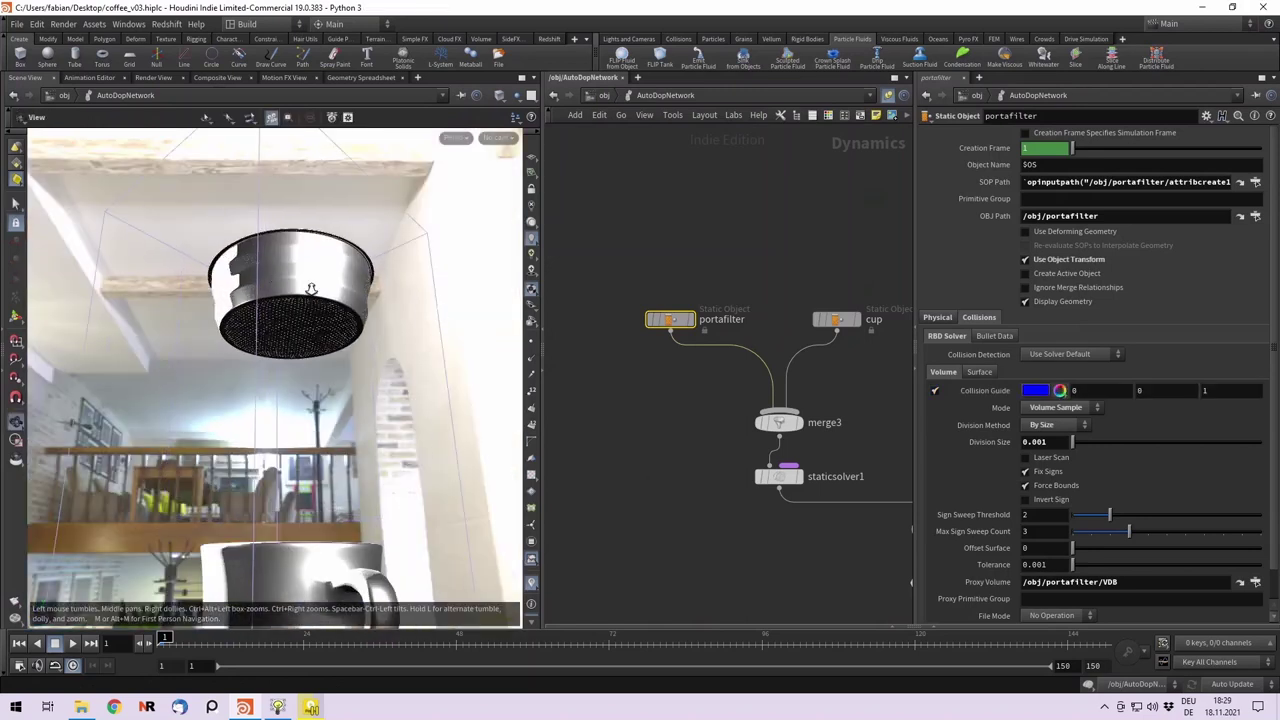
{"action": "right_click_drag", "start_coordinate": [435, 364], "coordinate": [397, 369], "text": "alt"}
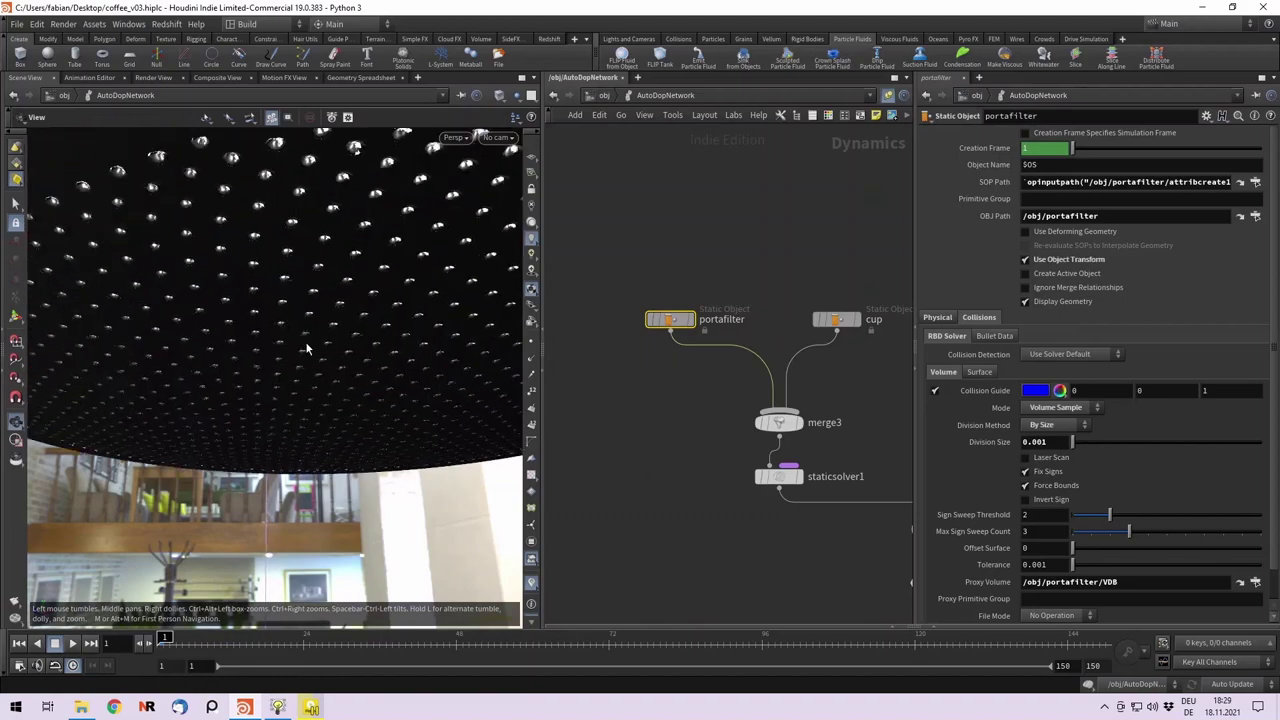
{"action": "left_click_drag", "start_coordinate": [305, 319], "coordinate": [275, 249], "text": "alt"}
{"action": "scroll", "coordinate": [404, 254], "scroll_direction": "up", "scroll_amount": 5}
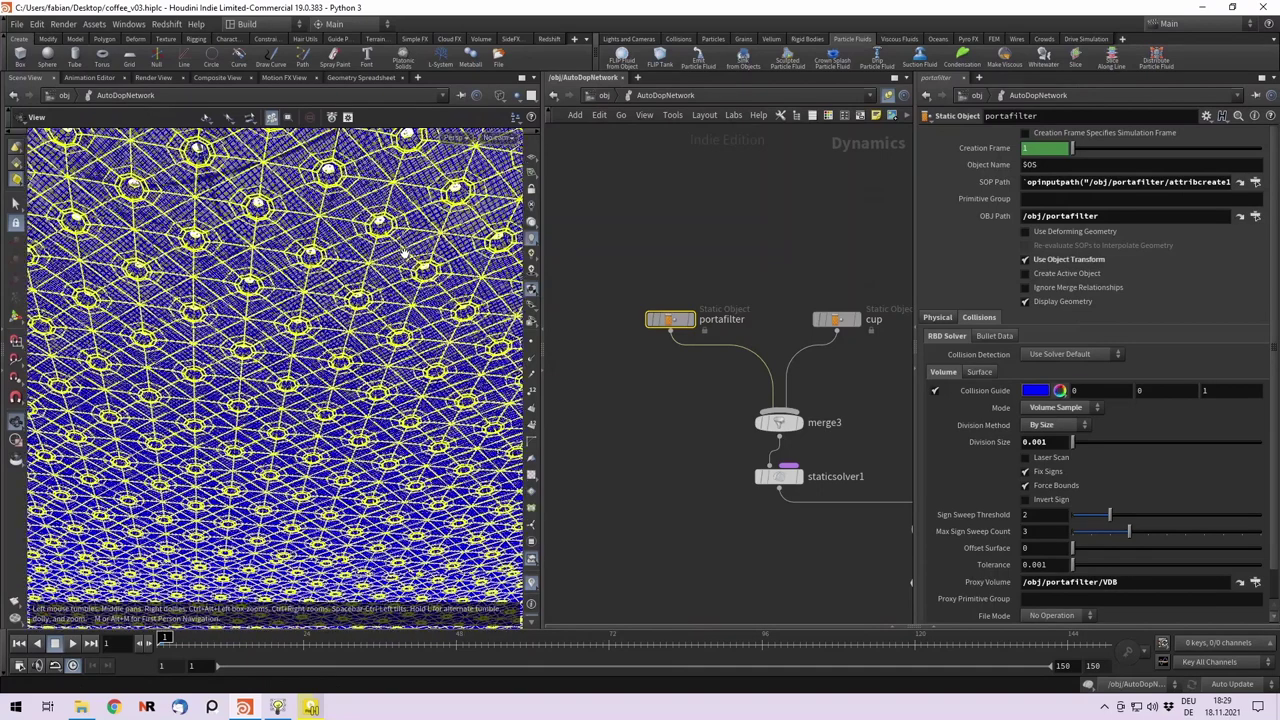
{"action": "key", "text": "s"}
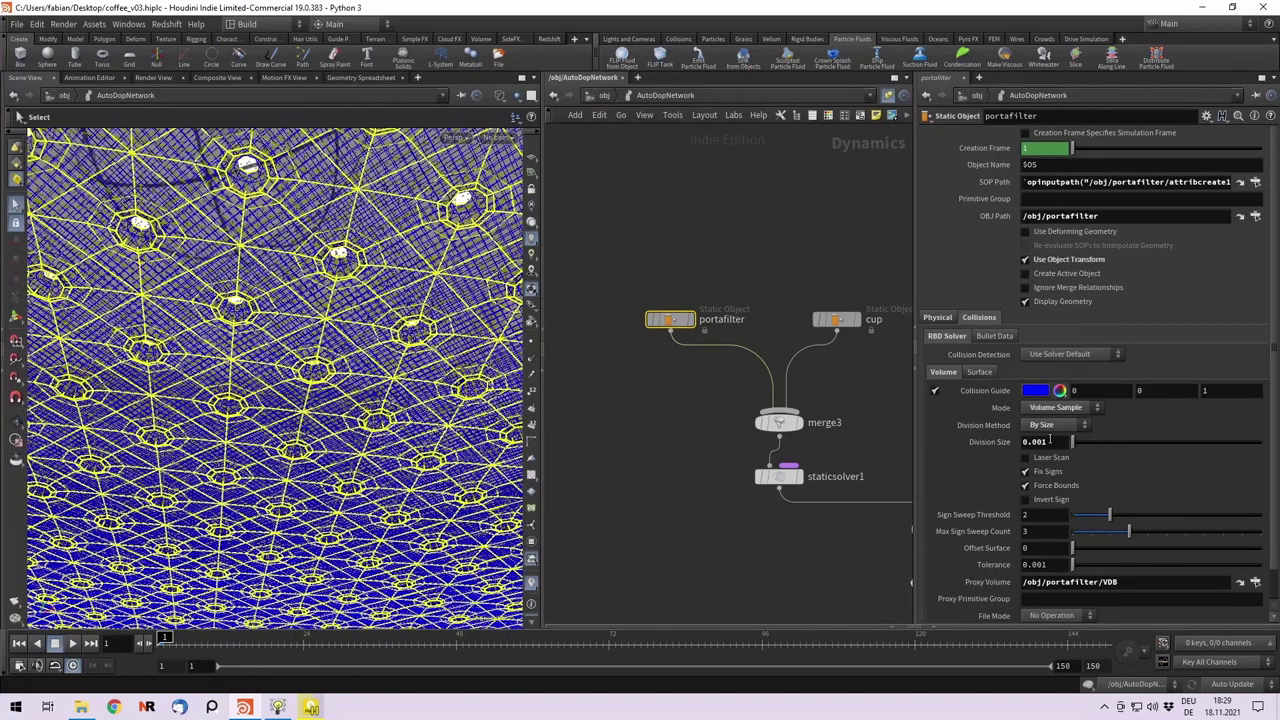
Set the portafilter's collision Division Size to 0.003 to compare the guide, and restore it to 0.001.
{"action": "left_click", "coordinate": [1050, 439]}
{"action": "type", "text": "3"}
{"action": "key", "text": "Return"}
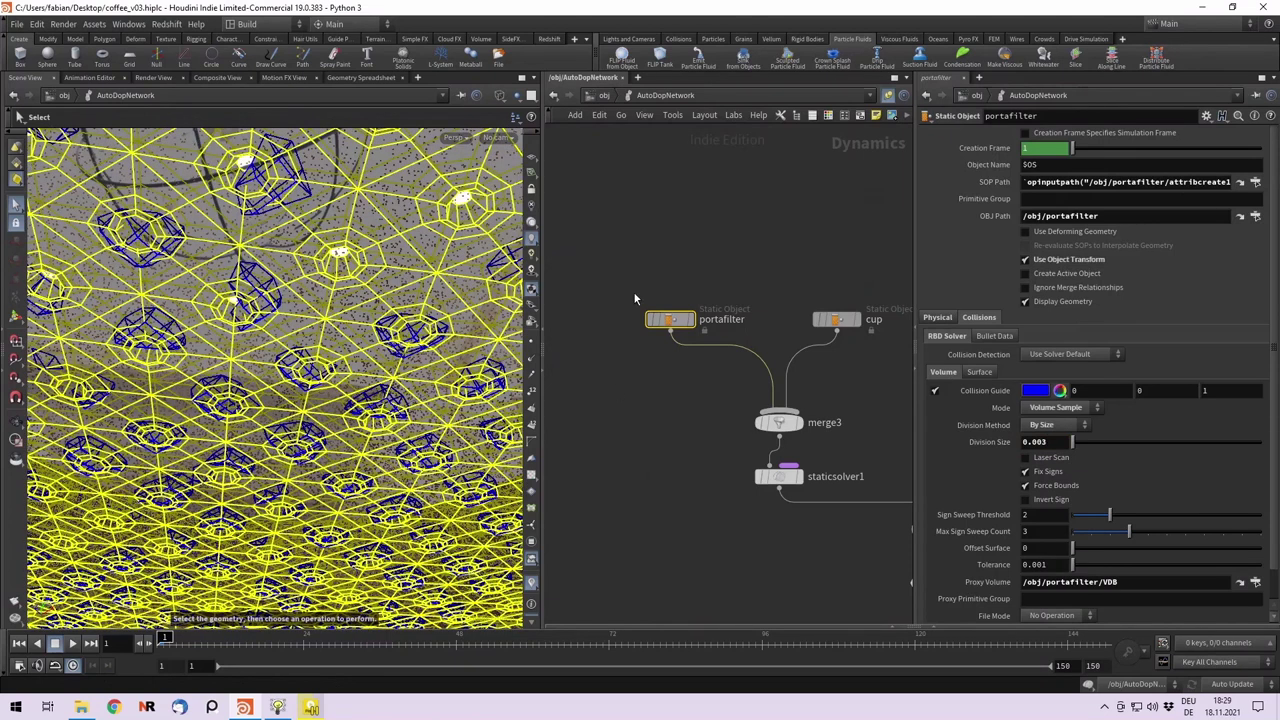
{"action": "left_click", "coordinate": [1058, 441]}
{"action": "key", "text": "Return"}
{"action": "key", "text": "Escape"}
{"action": "scroll", "coordinate": [254, 328], "scroll_direction": "down", "scroll_amount": 4}
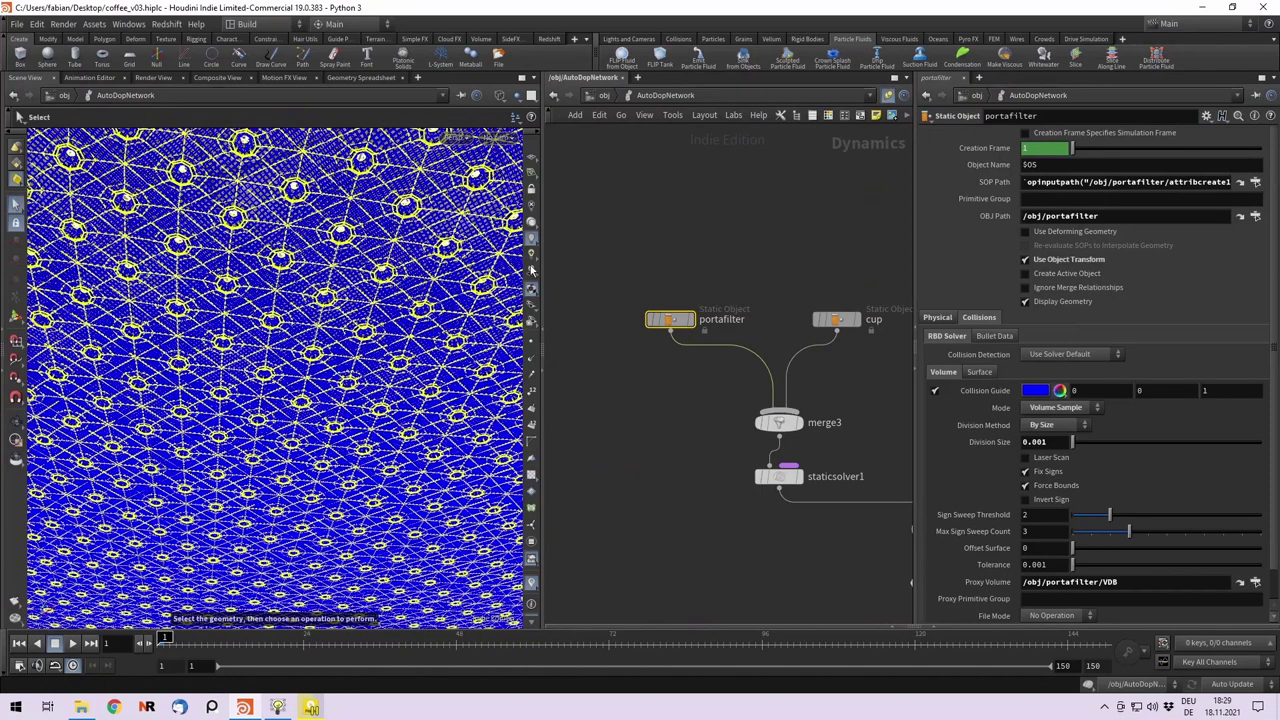
Turn off the portafilter's collision guide and view the filter basket from farther away.
{"action": "left_click", "coordinate": [934, 391]}
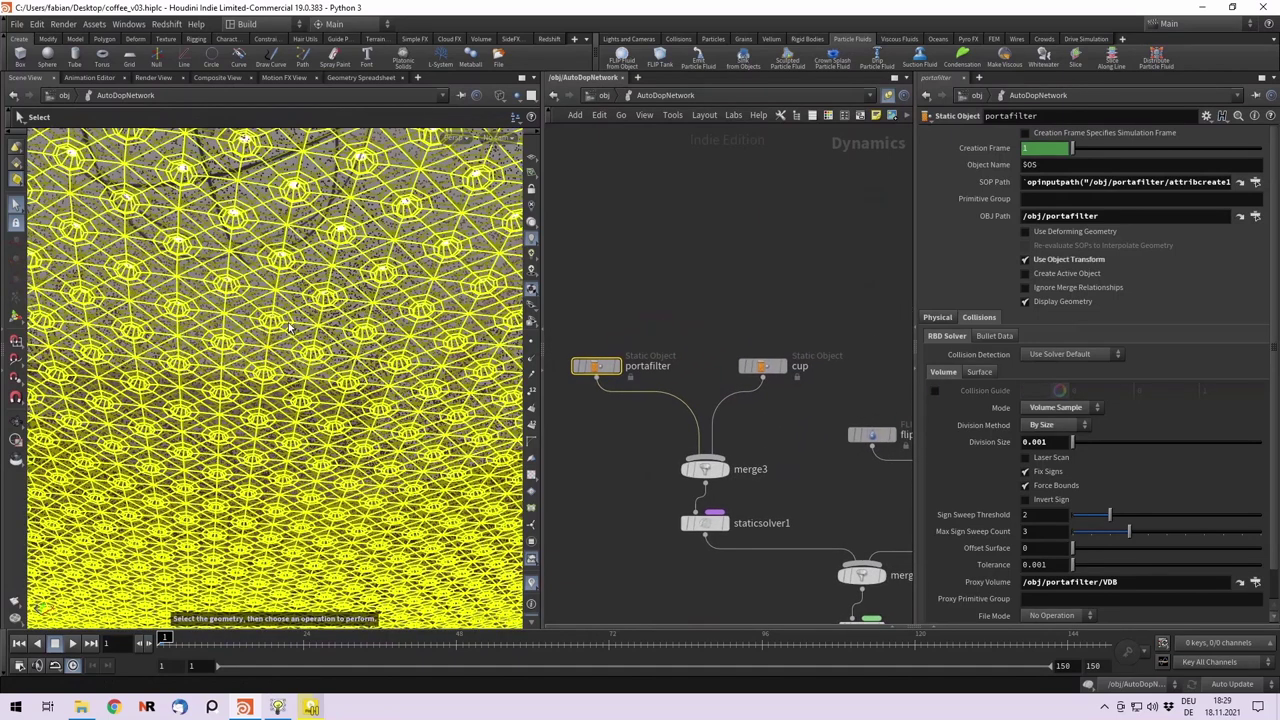
{"action": "scroll", "coordinate": [289, 327], "scroll_direction": "down", "scroll_amount": 10}
{"action": "left_click_drag", "start_coordinate": [249, 297], "coordinate": [333, 348], "text": "alt"}
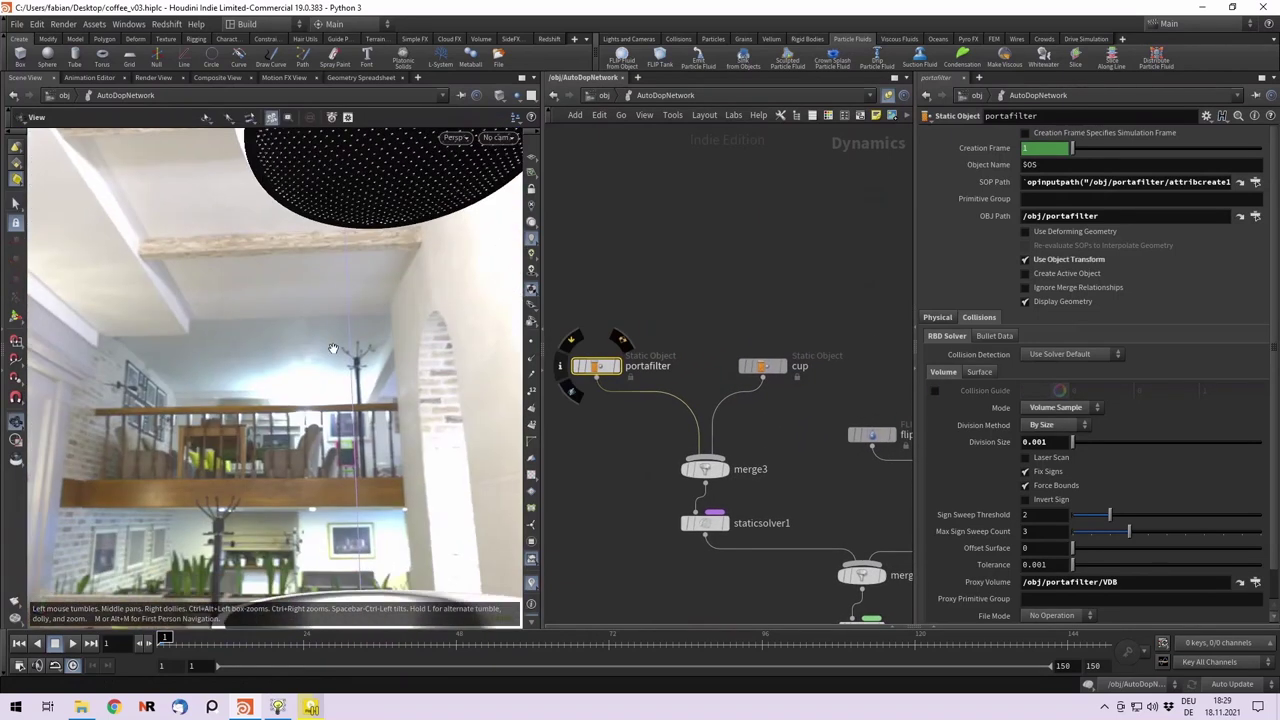
Frame the filter basket and cup from farther away and look through cam1 in the viewport.
{"action": "right_click_drag", "start_coordinate": [333, 348], "coordinate": [60, 288], "text": "alt"}
{"action": "left_click", "coordinate": [498, 139]}
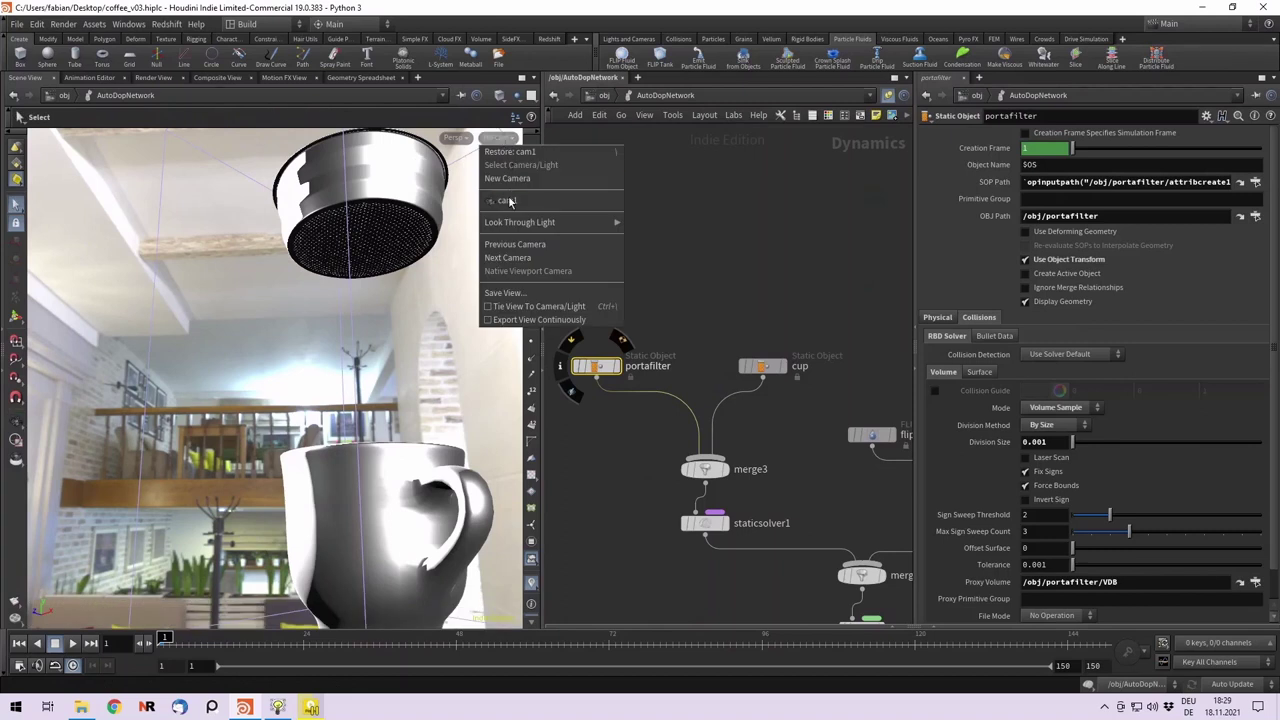
{"action": "left_click", "coordinate": [506, 201]}
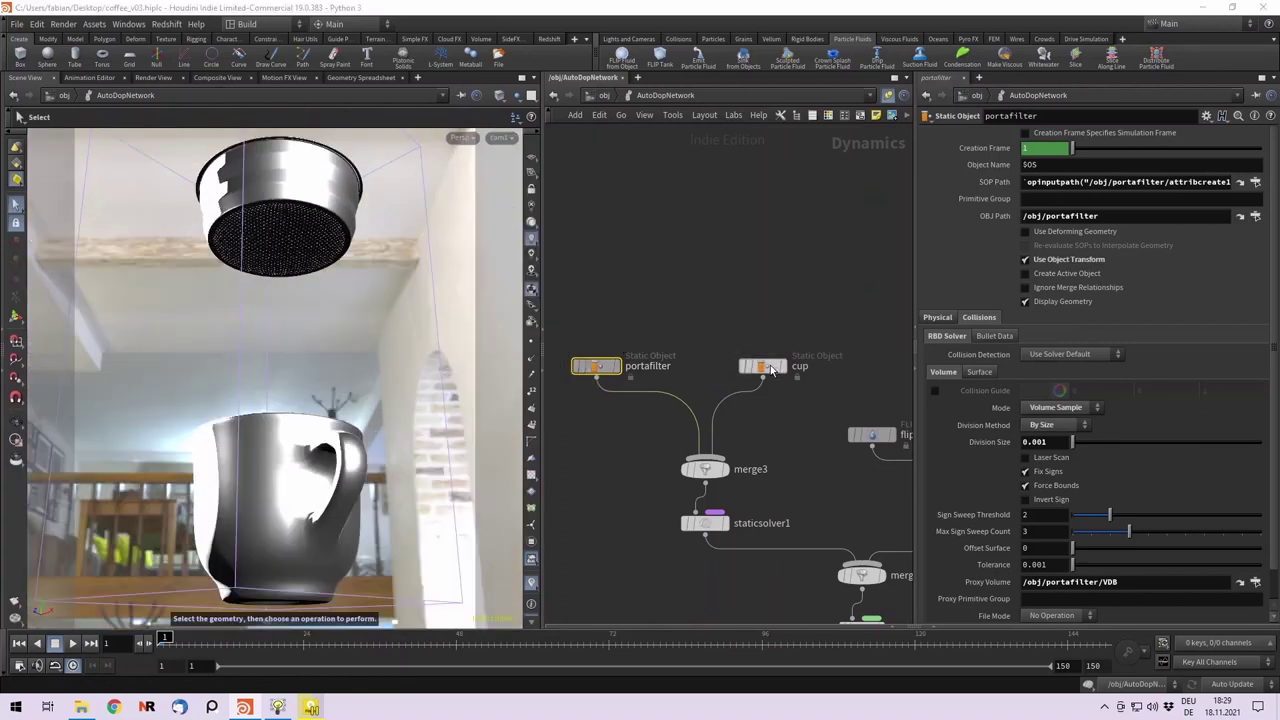
Reposition the cup static object node in the DOP network so it sits above the merge3 node.
{"action": "left_click_drag", "start_coordinate": [771, 367], "coordinate": [771, 356]}
{"action": "middle_click_drag", "start_coordinate": [773, 311], "coordinate": [718, 271]}
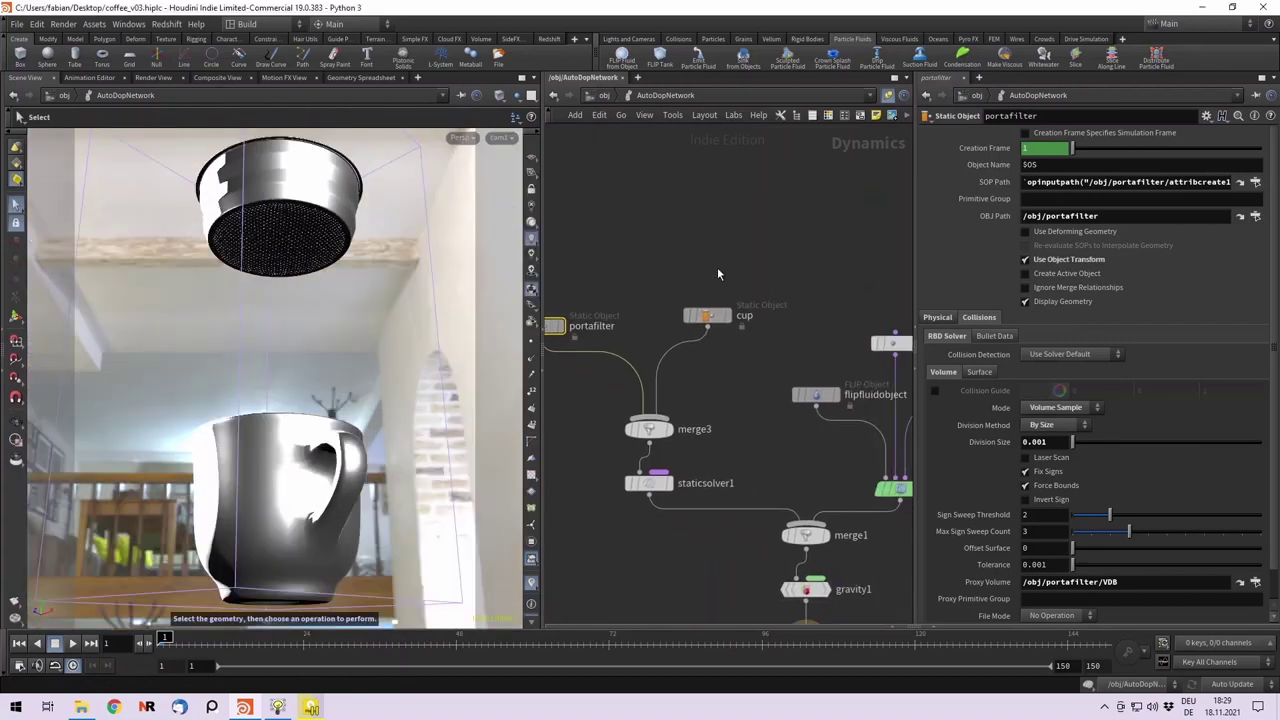
{"action": "left_click_drag", "start_coordinate": [712, 316], "coordinate": [676, 316]}
Inspect the Activation expression of the source_surface_from_emitter volume source, including its frame-modulo and frame-limit parts.
{"action": "middle_click_drag", "start_coordinate": [712, 416], "coordinate": [522, 305]}
{"action": "middle_click_drag", "start_coordinate": [758, 385], "coordinate": [680, 385]}
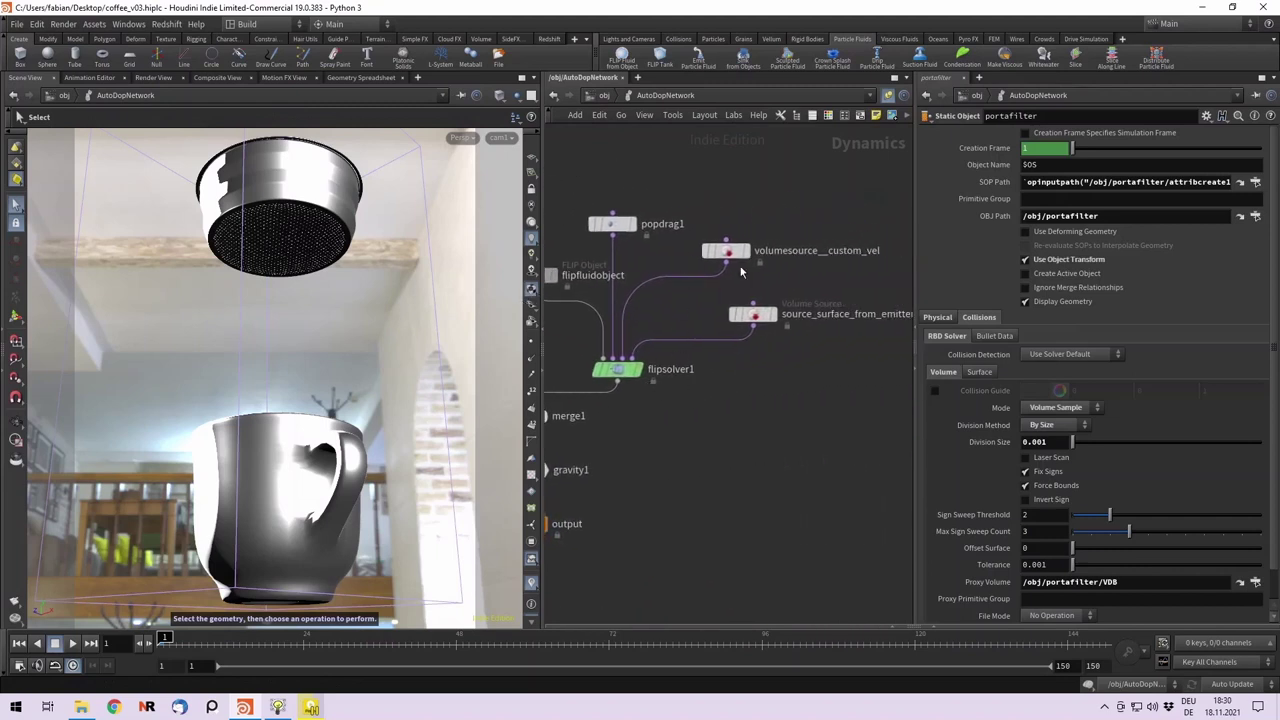
{"action": "left_click", "coordinate": [765, 320]}
{"action": "middle_click_drag", "start_coordinate": [830, 312], "coordinate": [834, 358]}
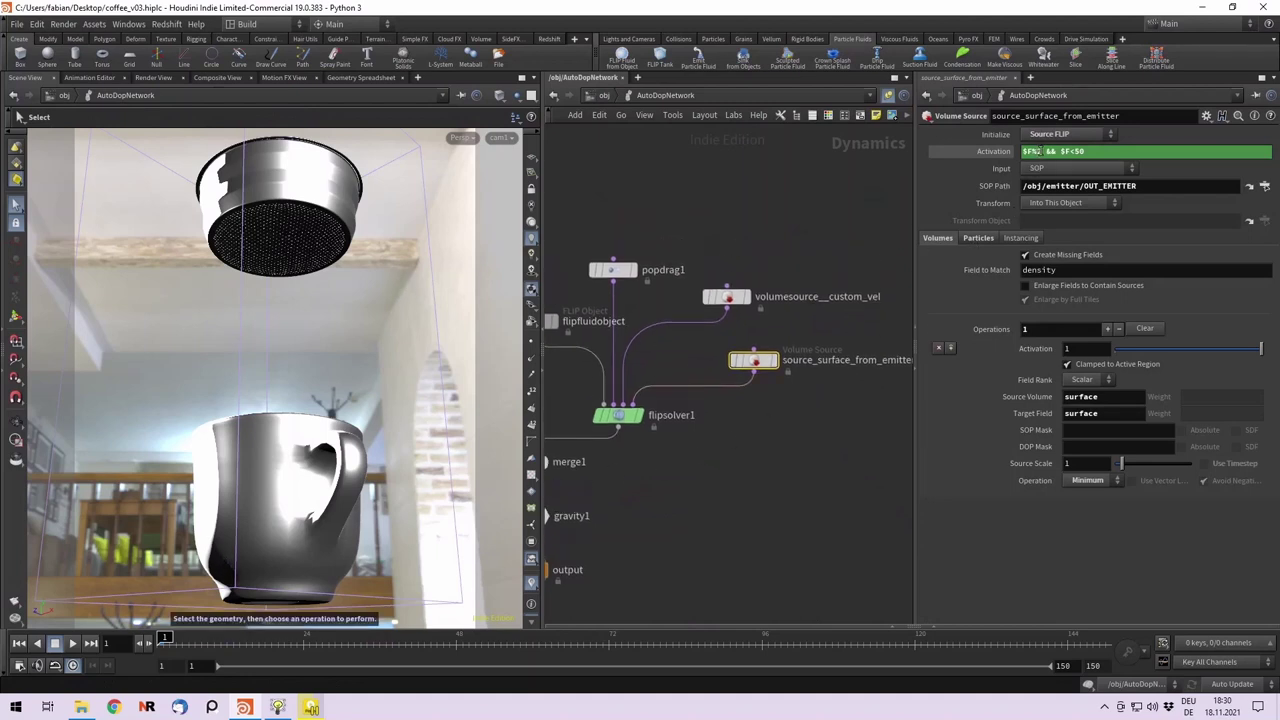
{"action": "double_click", "coordinate": [1029, 150]}
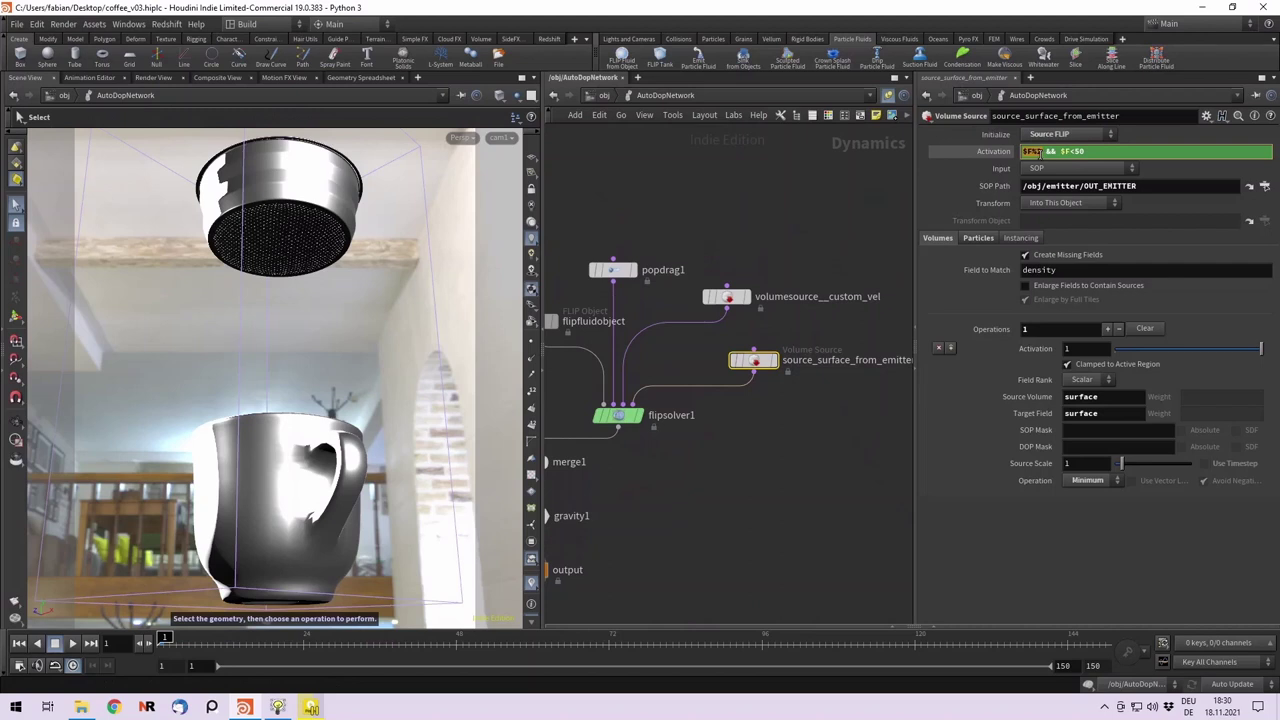
{"action": "type", "text": "$F%2"}
{"action": "mouse_move", "coordinate": [1048, 152]}
{"action": "left_mouse_down"}
{"action": "mouse_move", "coordinate": [1078, 151]}
{"action": "mouse_move", "coordinate": [1061, 151]}
{"action": "left_mouse_up"}
{"action": "left_click", "coordinate": [1096, 152]}
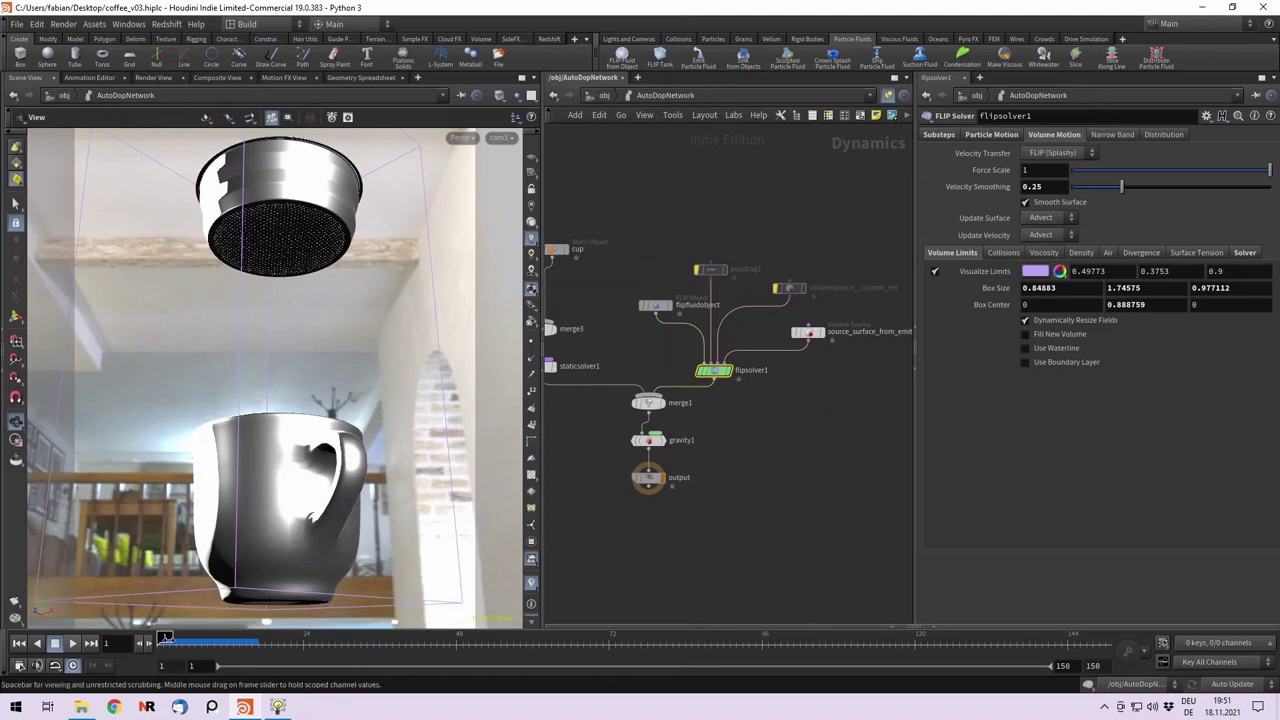
Scrub the cached simulation to frame 11 and inspect the particles up close beneath the filter basket.
{"action": "left_click", "coordinate": [177, 641]}
{"action": "left_click_drag", "start_coordinate": [170, 638], "coordinate": [222, 640]}
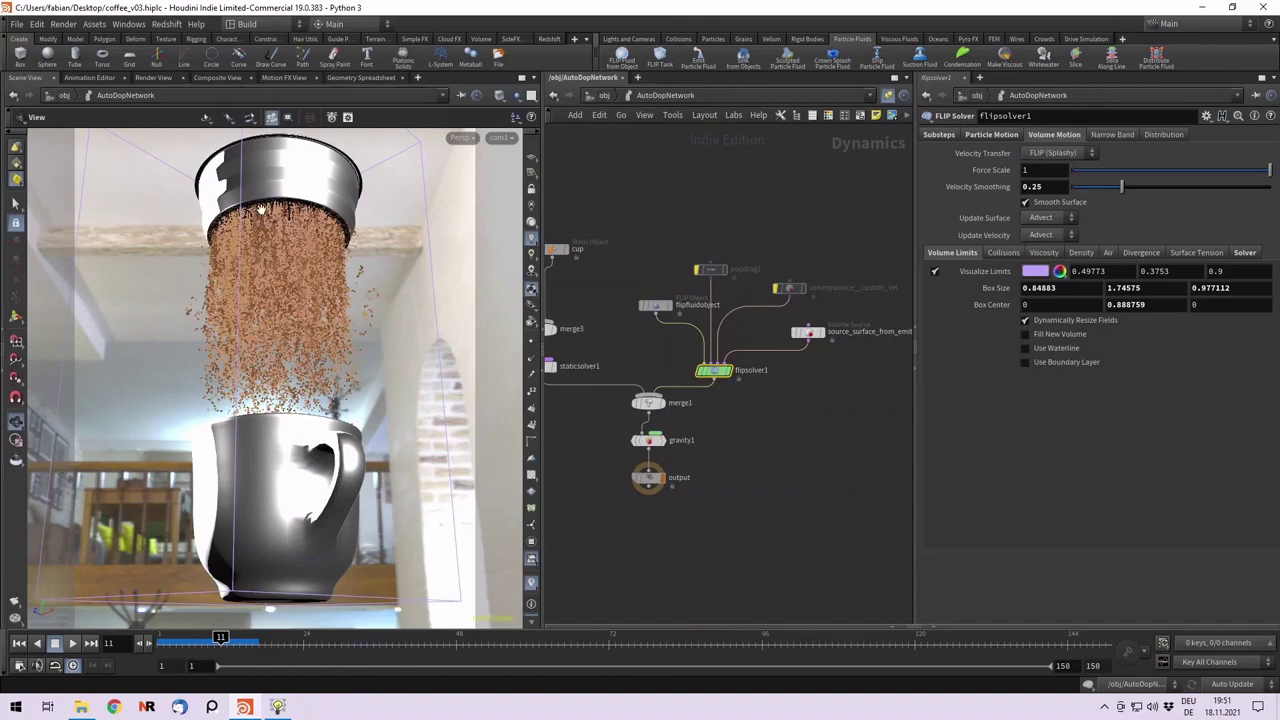
{"action": "scroll", "coordinate": [265, 208], "scroll_direction": "up", "scroll_amount": 6}
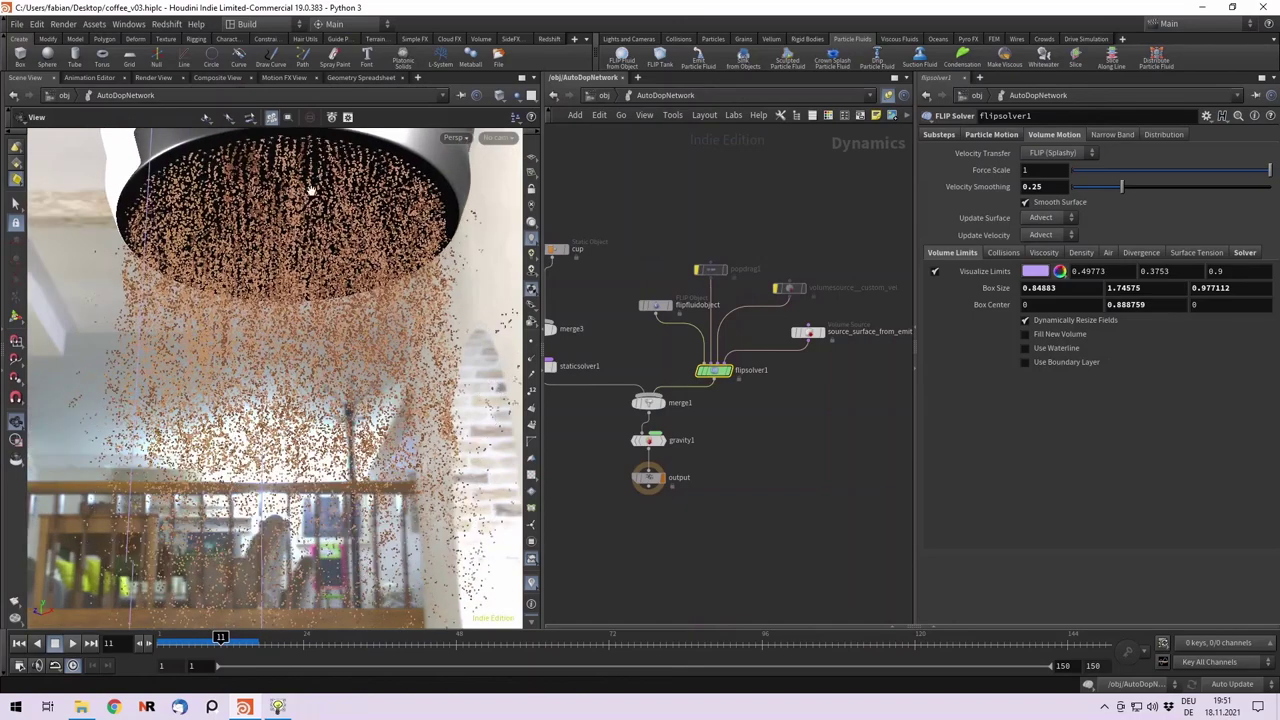
{"action": "scroll", "coordinate": [229, 157], "scroll_direction": "up", "scroll_amount": 1}
{"action": "middle_click_drag", "start_coordinate": [229, 157], "coordinate": [228, 169]}
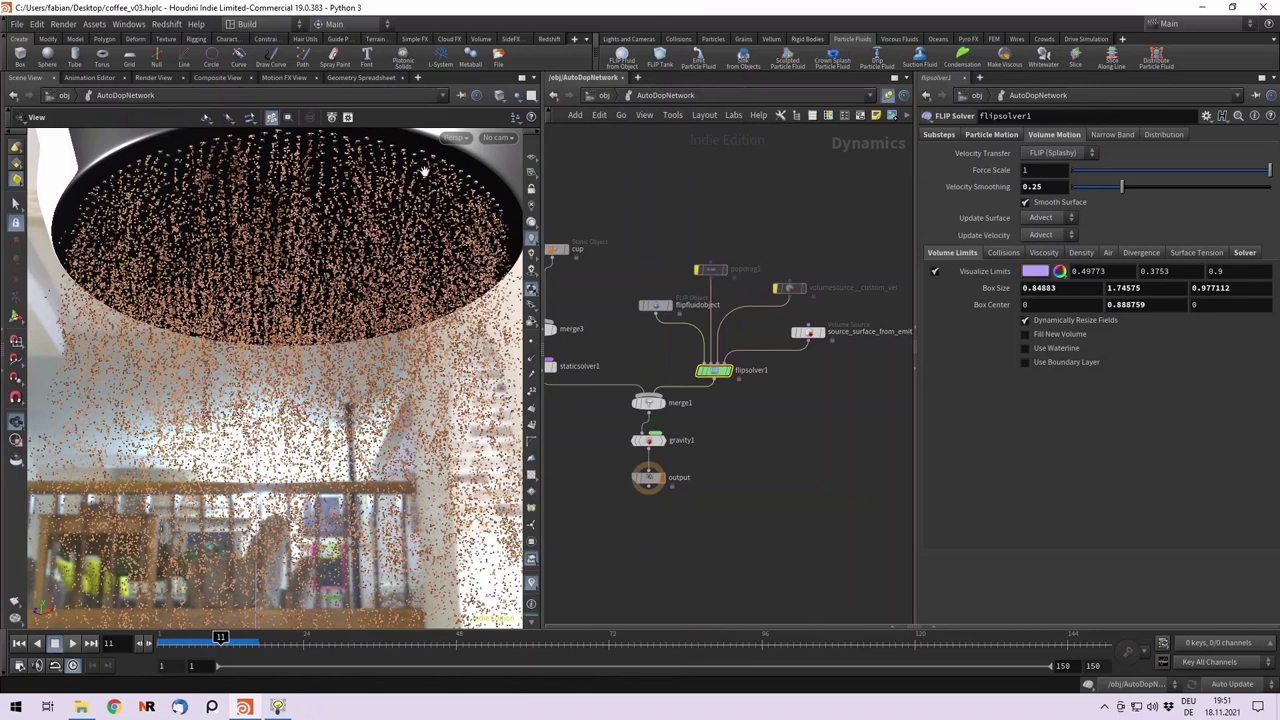
Look through cam1 again and return the timeline to frame 1.
{"action": "left_click", "coordinate": [497, 143]}
{"action": "left_click", "coordinate": [511, 207]}
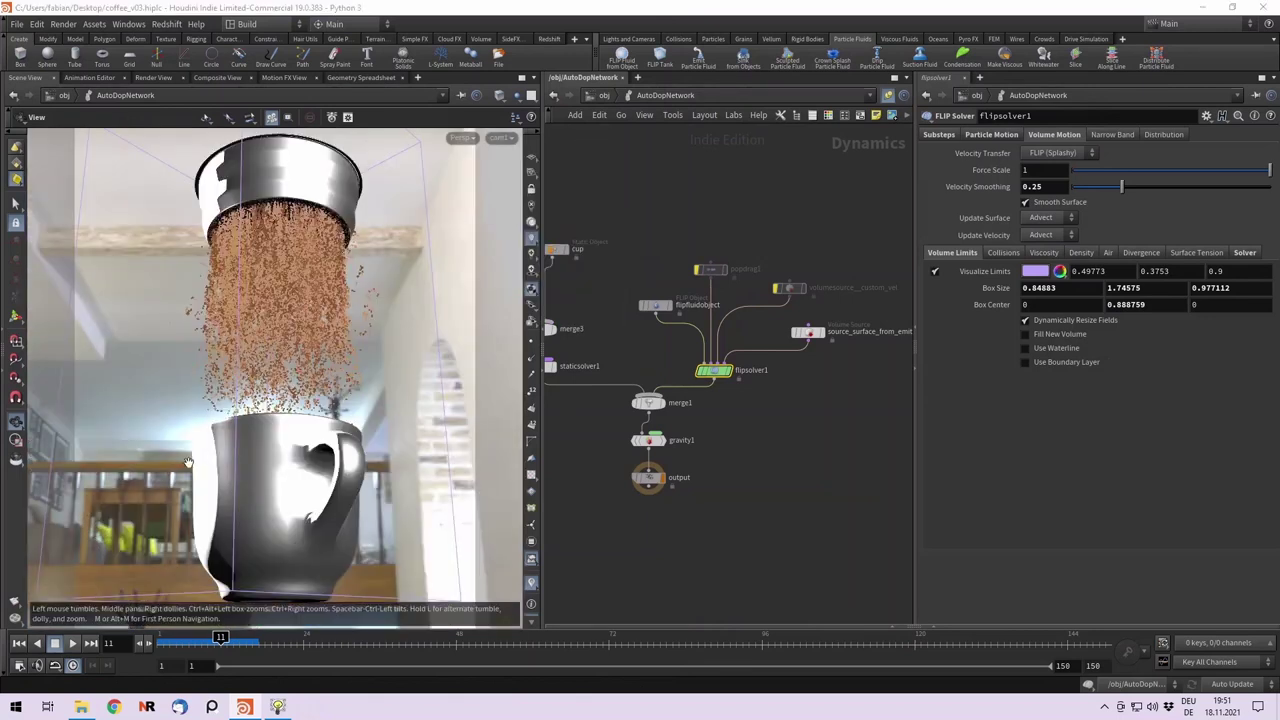
{"action": "left_click_drag", "start_coordinate": [220, 636], "coordinate": [115, 638]}
Review the flipfluidobject's initial data and its physical properties, focusing on bounce, density and viscosity.
{"action": "left_click", "coordinate": [655, 305]}
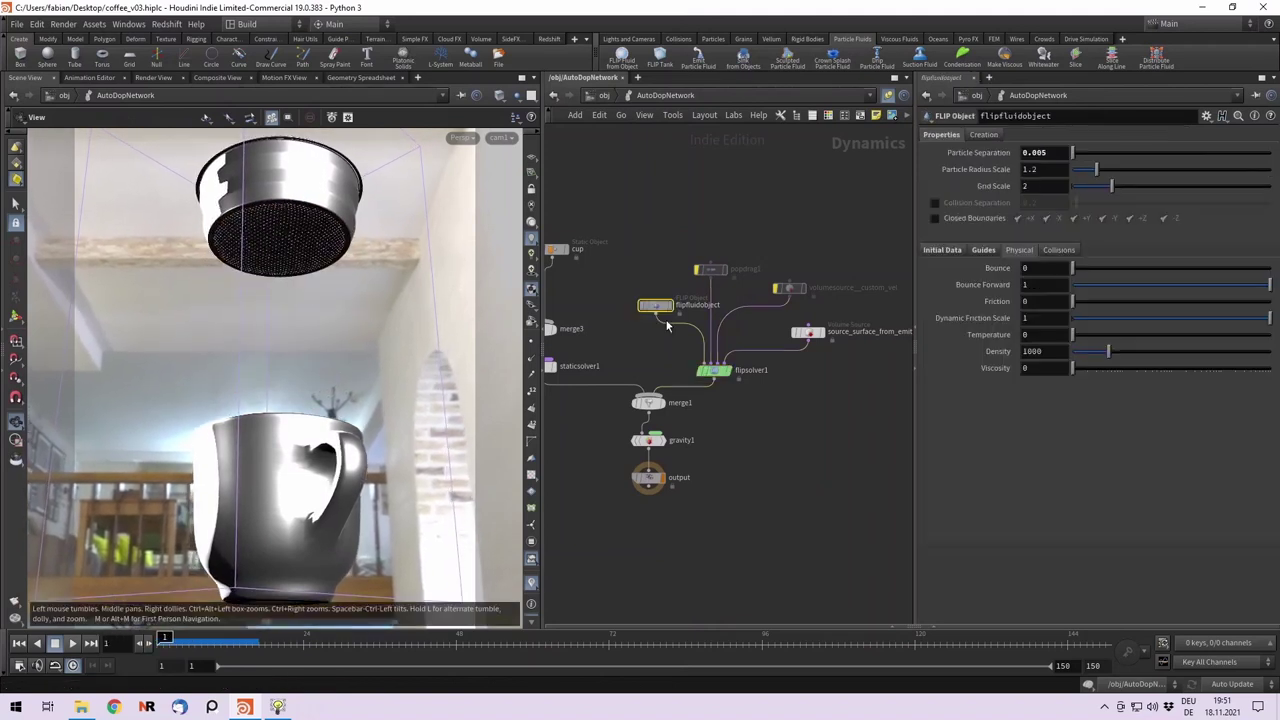
{"action": "left_click", "coordinate": [942, 250]}
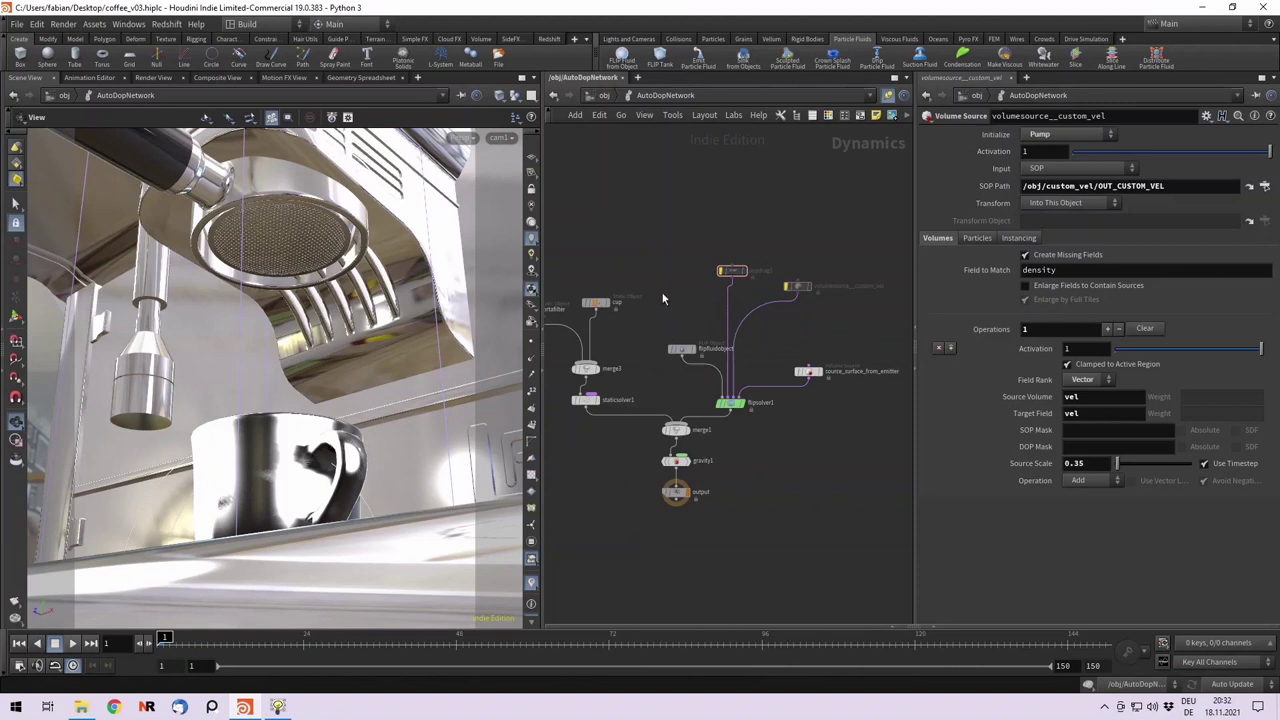
{"action": "left_click_drag", "start_coordinate": [664, 294], "coordinate": [698, 391]}
{"action": "left_click", "coordinate": [942, 250]}
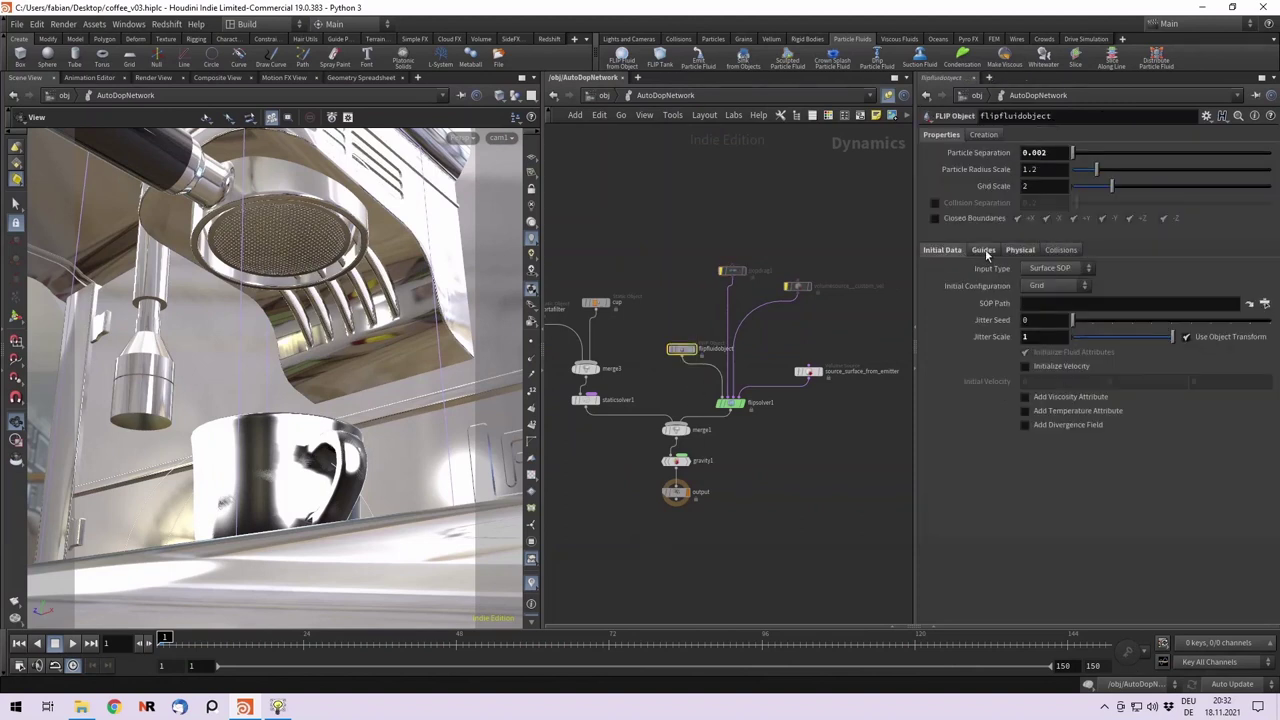
{"action": "left_click", "coordinate": [1018, 251]}
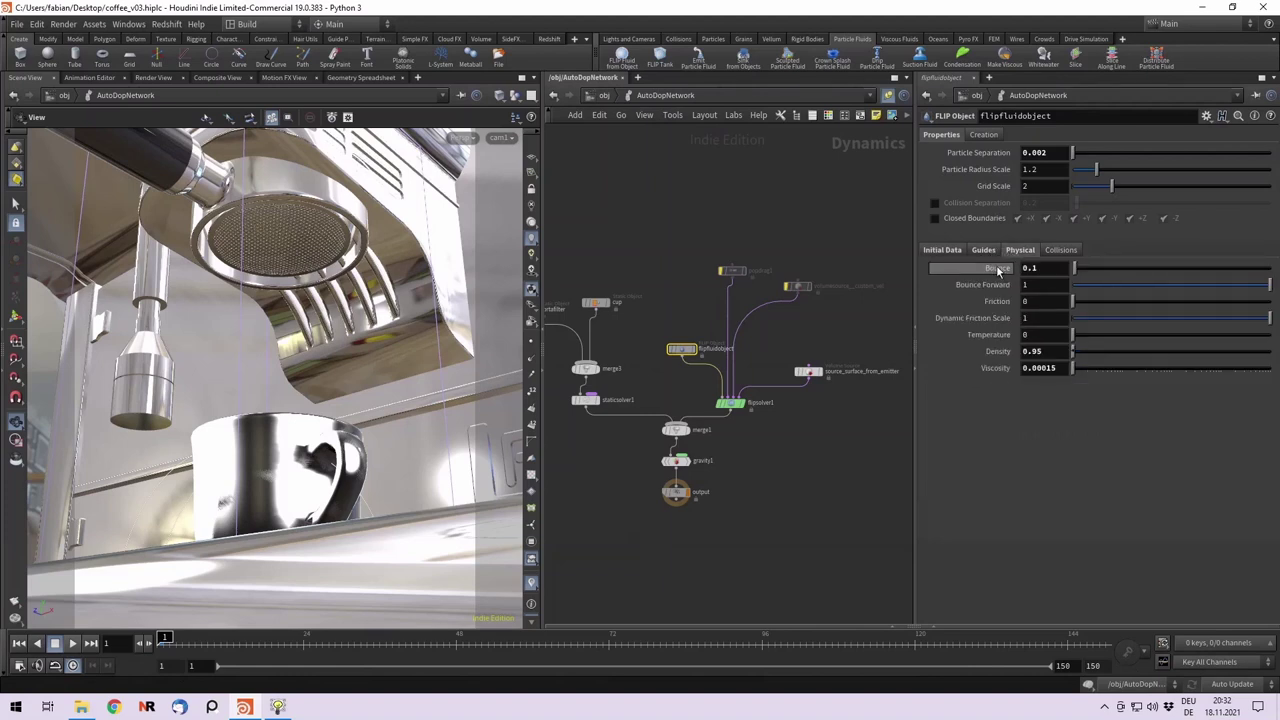
{"action": "double_click", "coordinate": [1024, 352]}
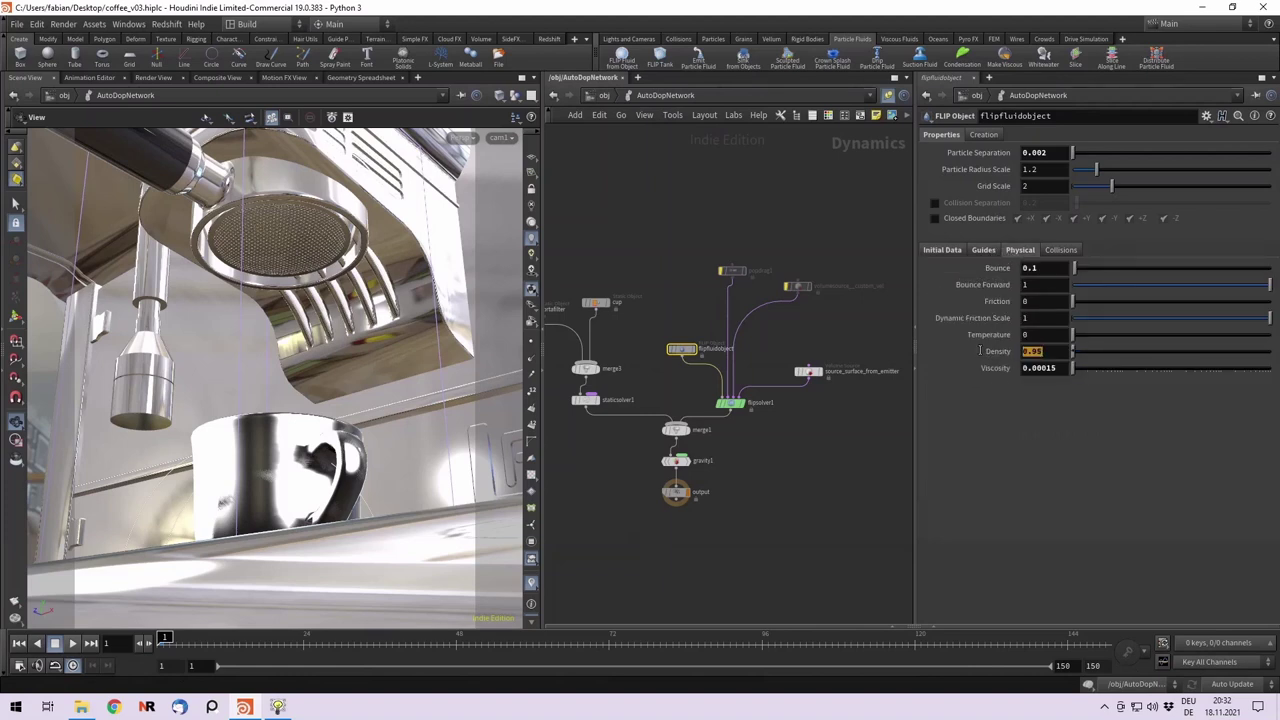
{"action": "double_click", "coordinate": [1063, 368]}
Examine the time scale and the minimum and maximum substeps of flipsolver1.
{"action": "left_click", "coordinate": [738, 403]}
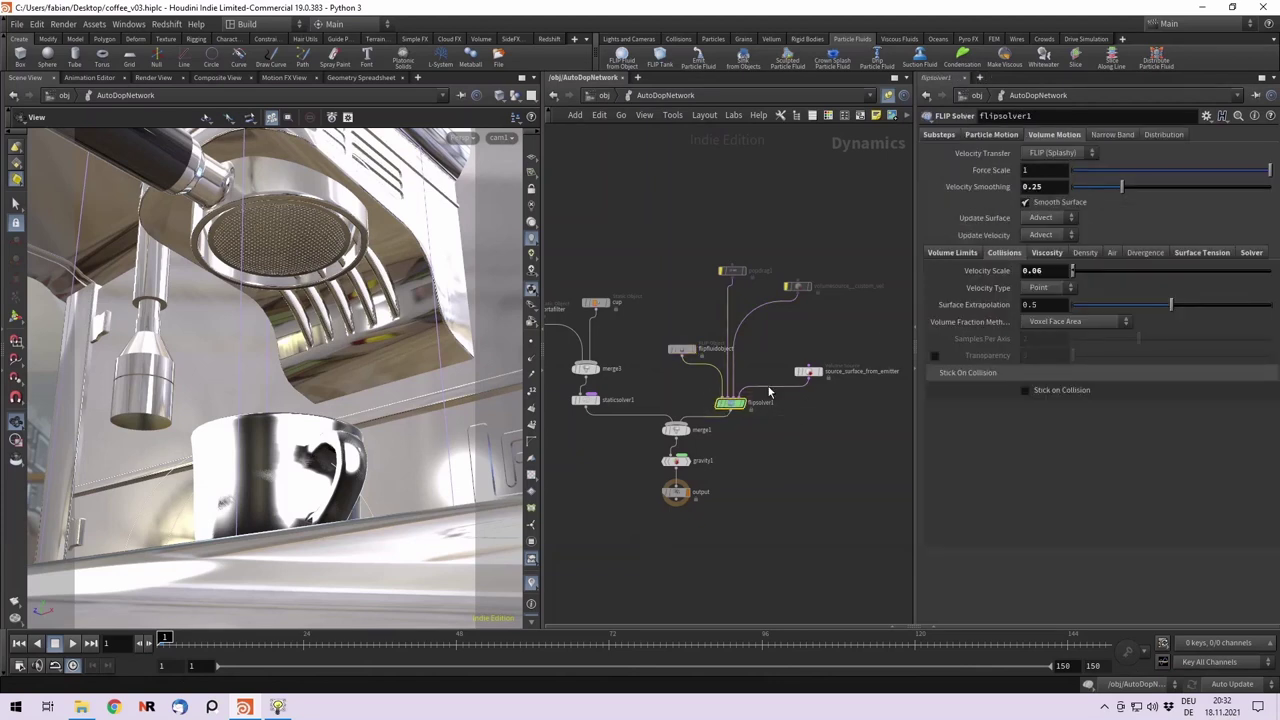
{"action": "left_click", "coordinate": [958, 134]}
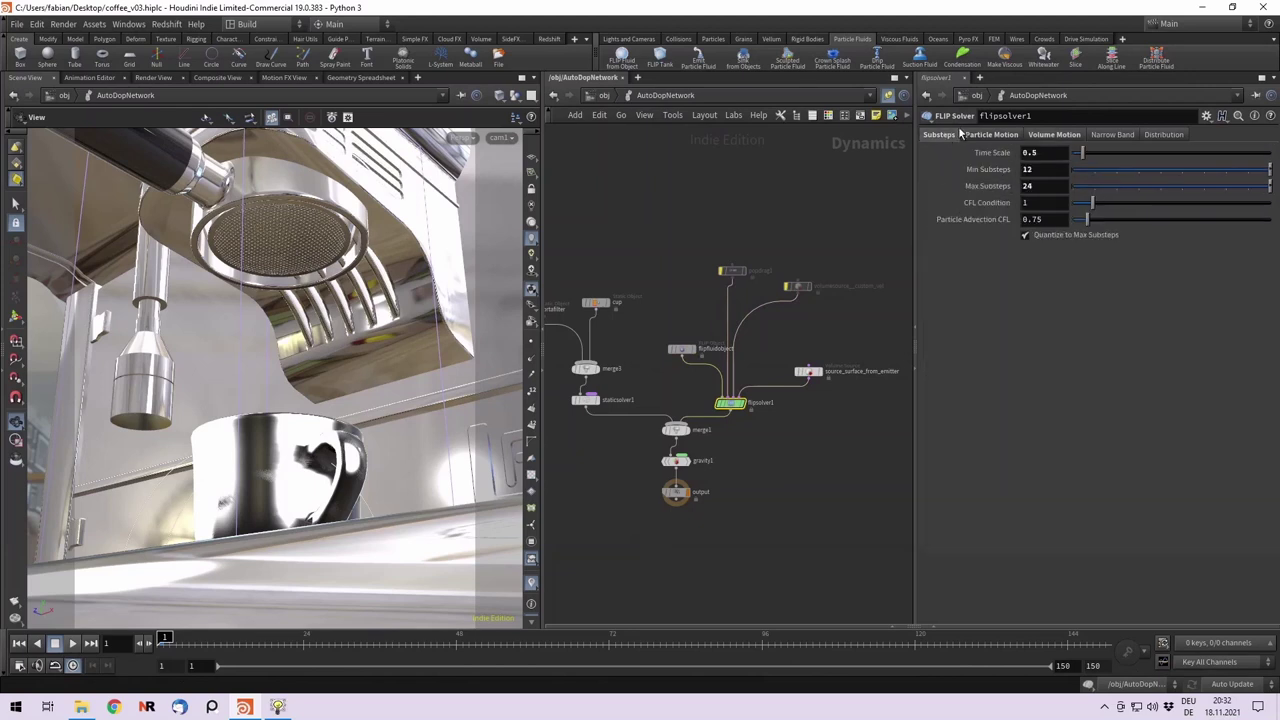
{"action": "left_click", "coordinate": [990, 152]}
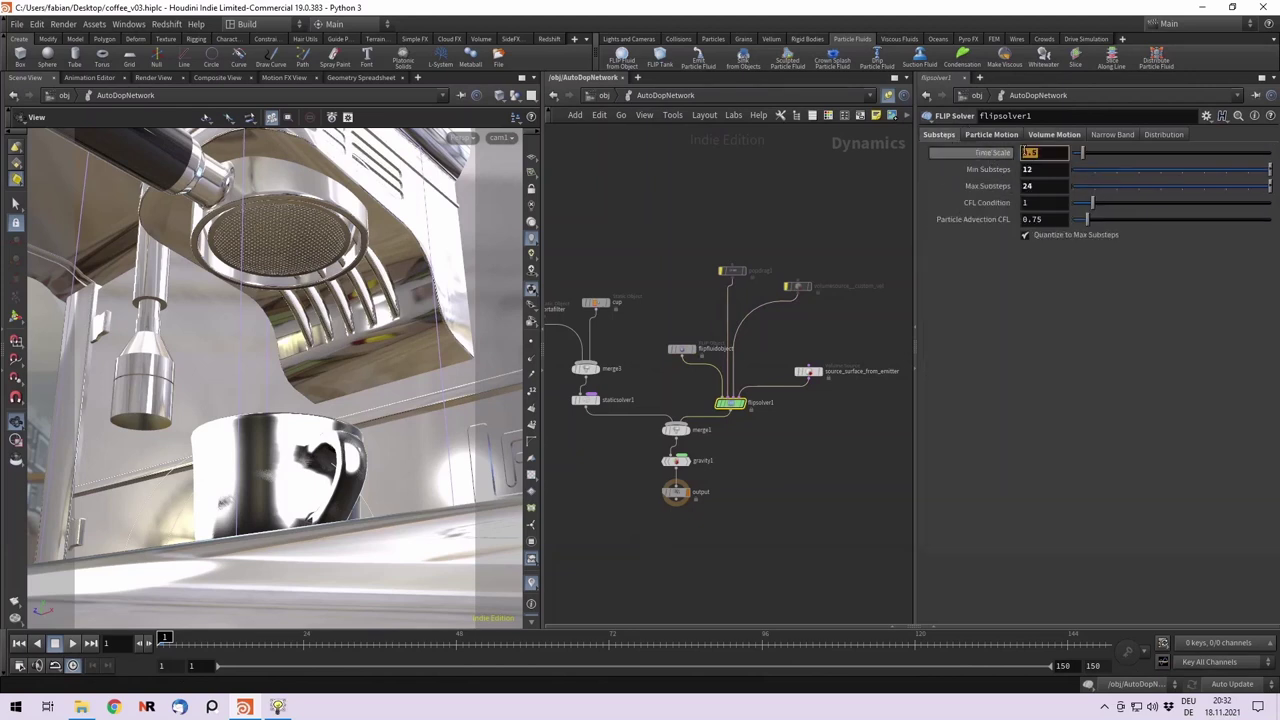
{"action": "left_click_drag", "start_coordinate": [1046, 156], "coordinate": [980, 178]}
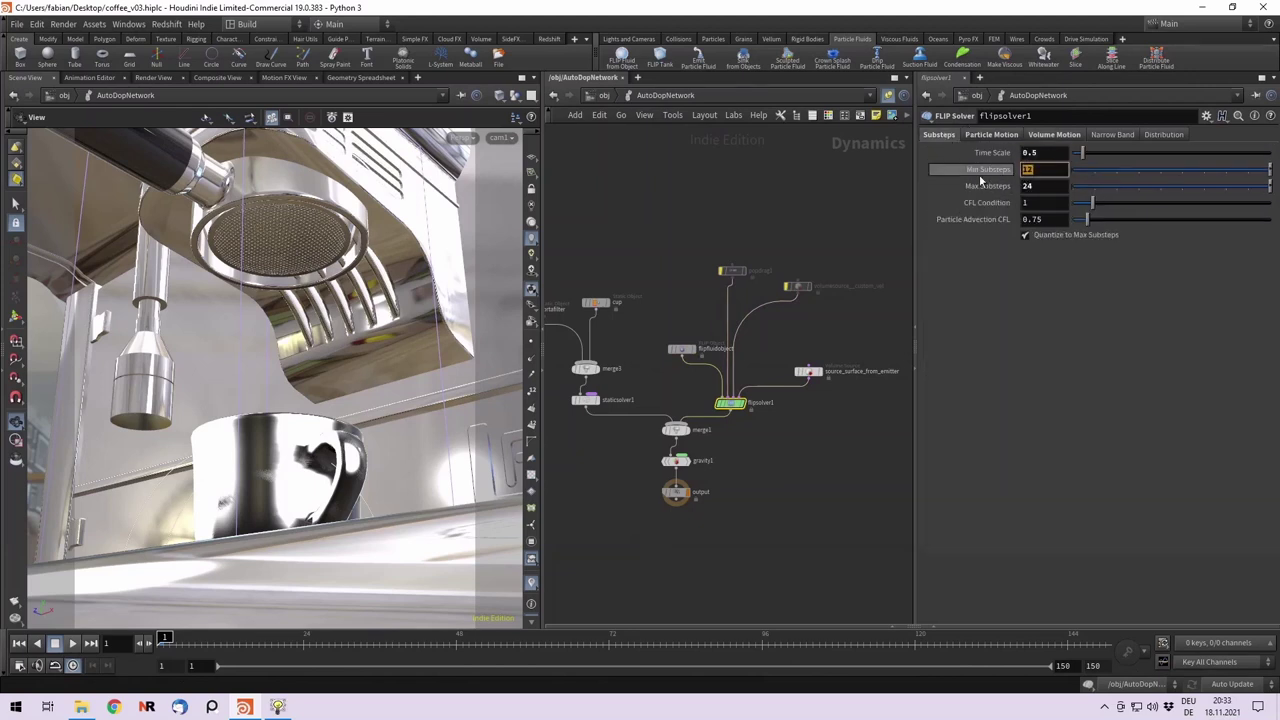
{"action": "key", "text": "Tab"}
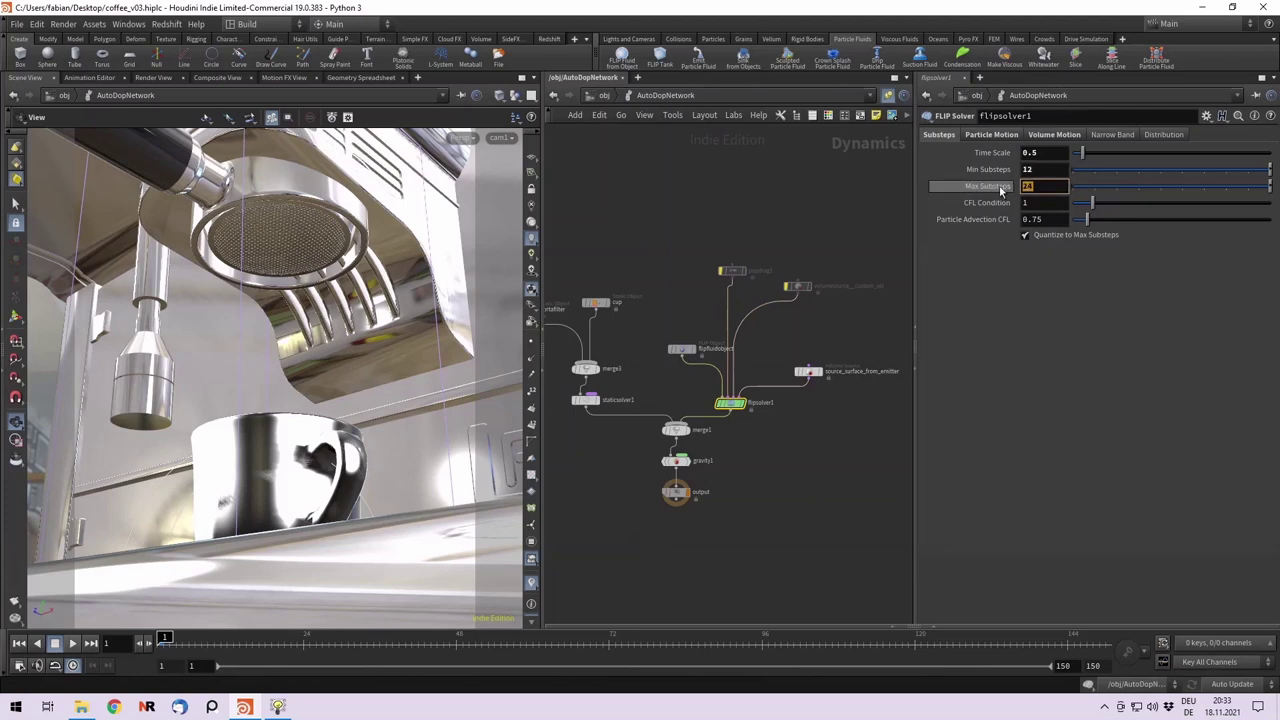
Check flipsolver1's particle reseeding settings and its Volume Motion velocity smoothing.
{"action": "left_click", "coordinate": [993, 135]}
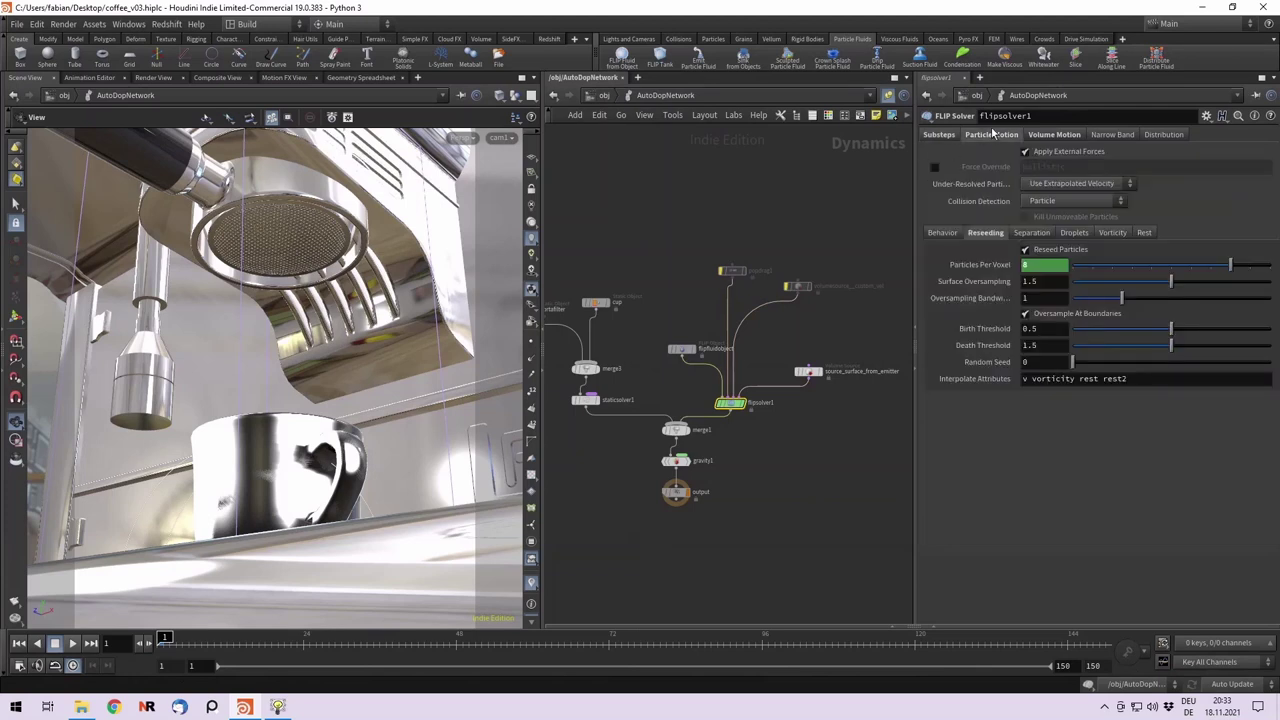
{"action": "left_click", "coordinate": [1037, 138]}
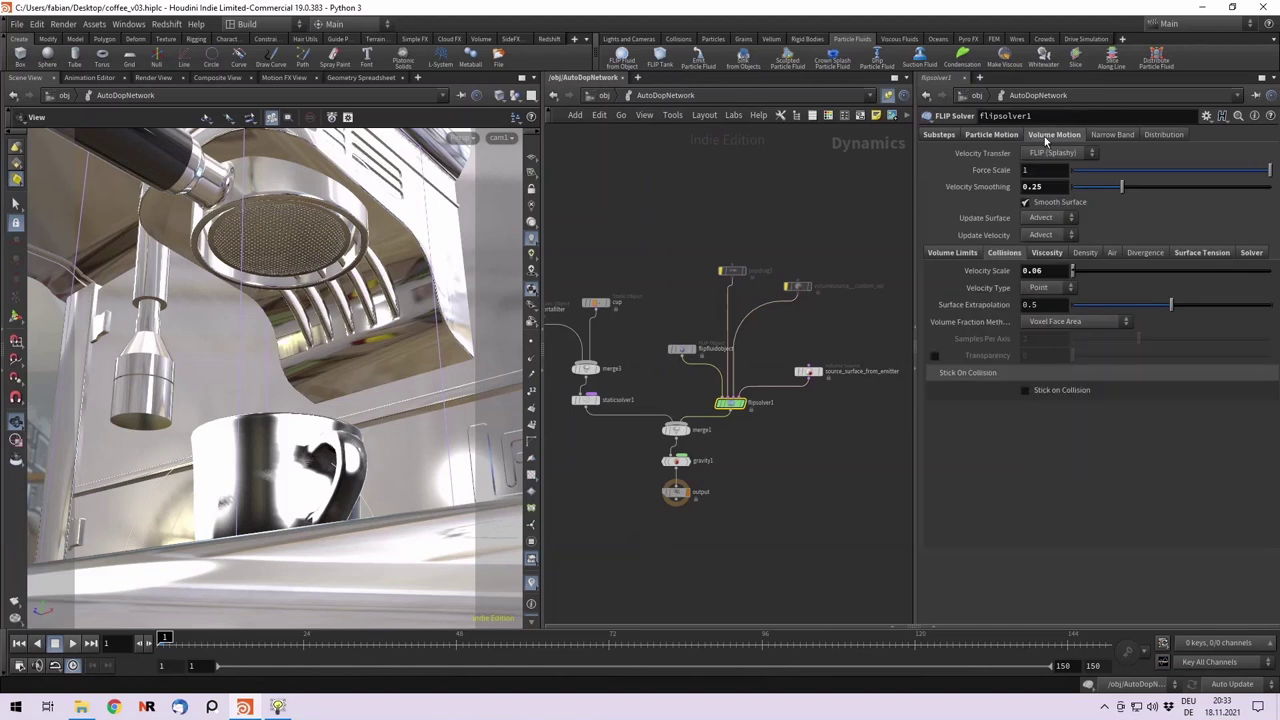
{"action": "double_click", "coordinate": [1048, 186]}
Review flipsolver1's viscosity and surface tension options and the velocity scale for collisions.
{"action": "left_click", "coordinate": [1047, 253]}
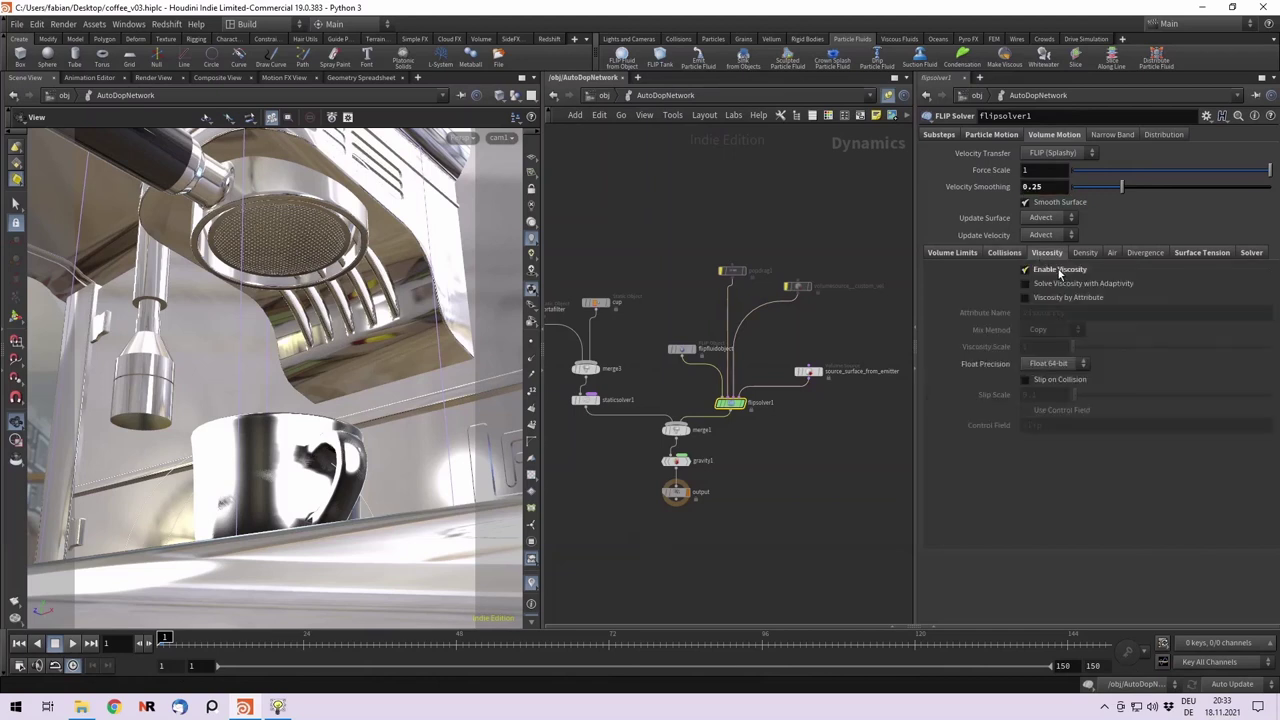
{"action": "left_click", "coordinate": [1202, 253]}
{"action": "left_click", "coordinate": [1040, 284]}
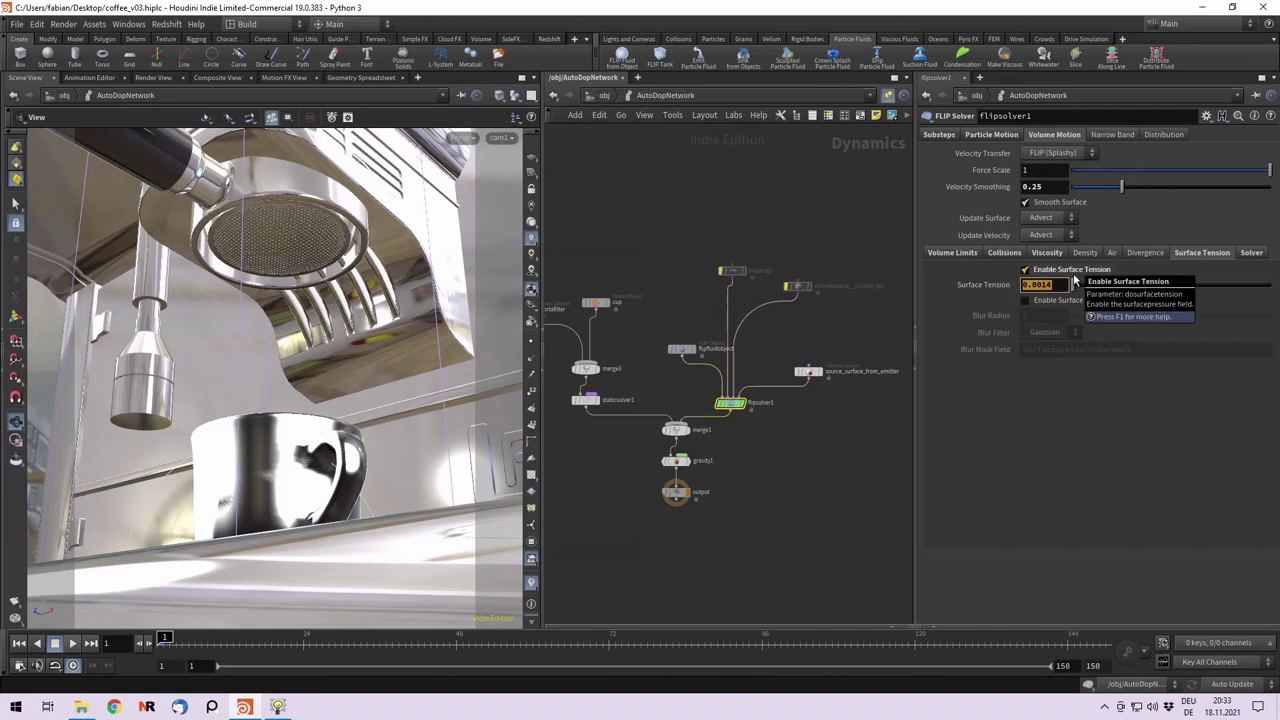
{"action": "left_click", "coordinate": [1008, 253]}
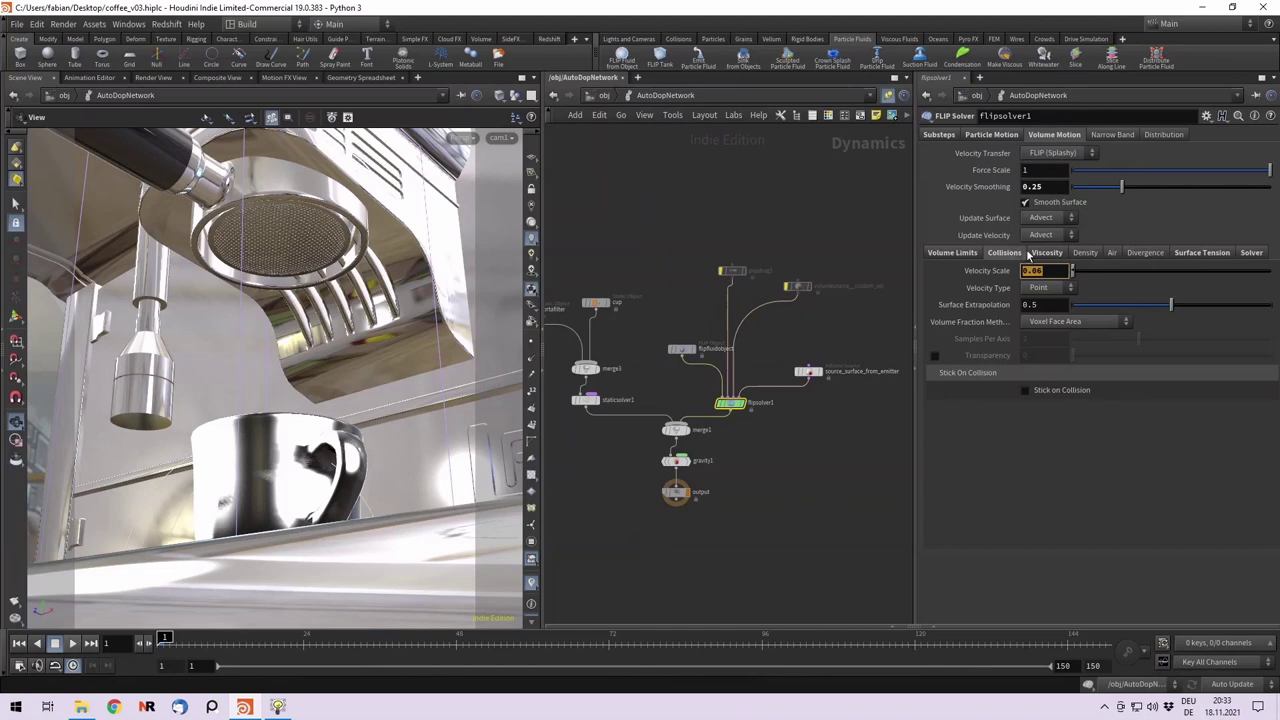
Recheck flipsolver1's particle motion and substep settings against the flipfluidobject's density and viscosity.
{"action": "left_click", "coordinate": [982, 135]}
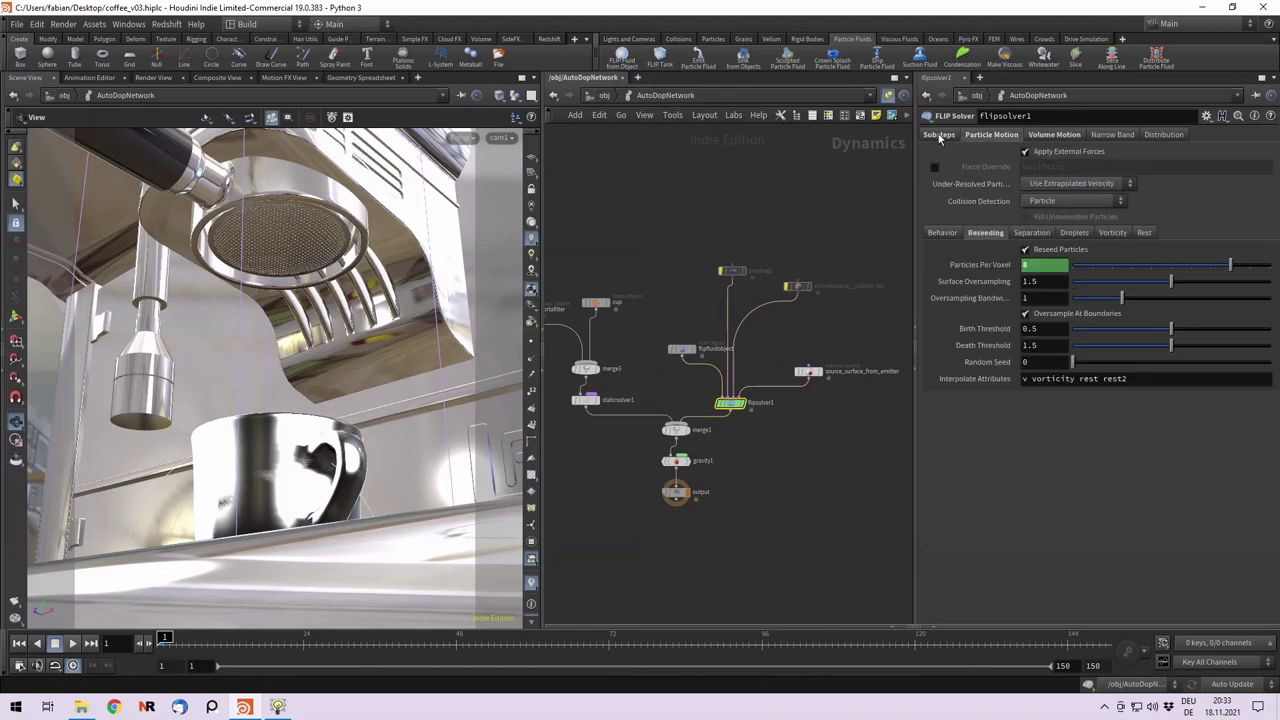
{"action": "left_click", "coordinate": [938, 135]}
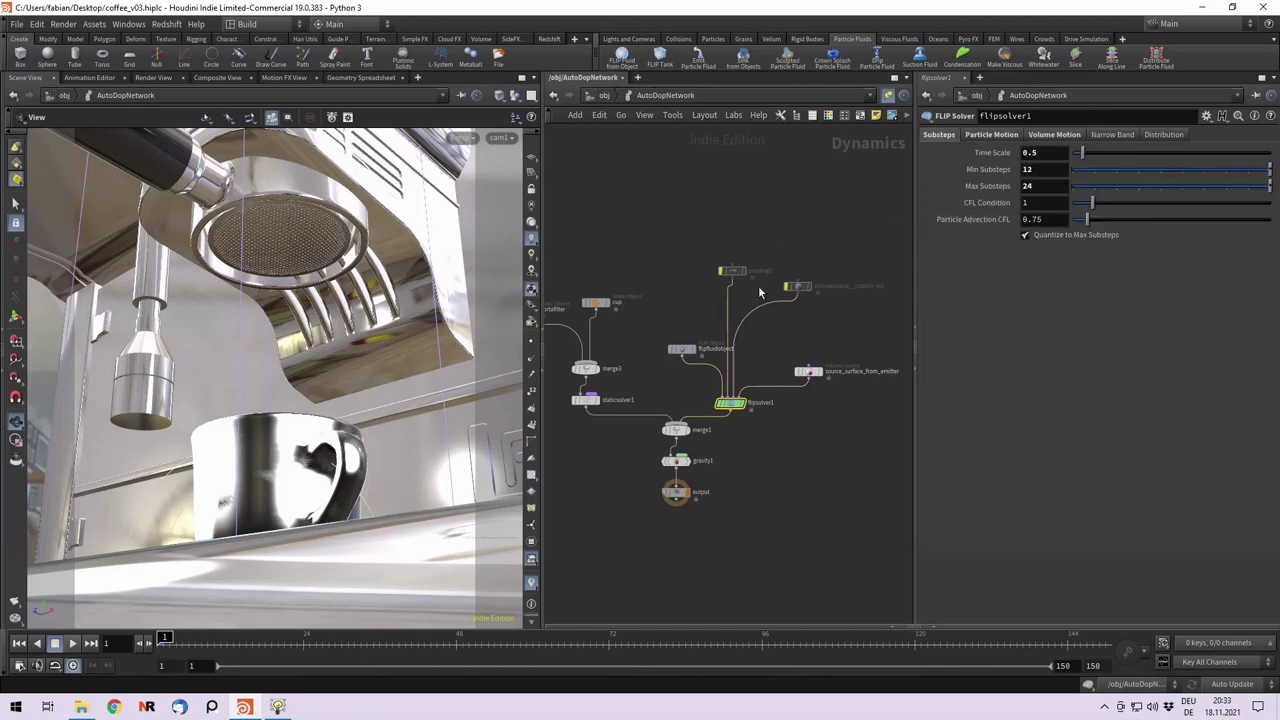
{"action": "left_click_drag", "start_coordinate": [662, 316], "coordinate": [712, 372]}
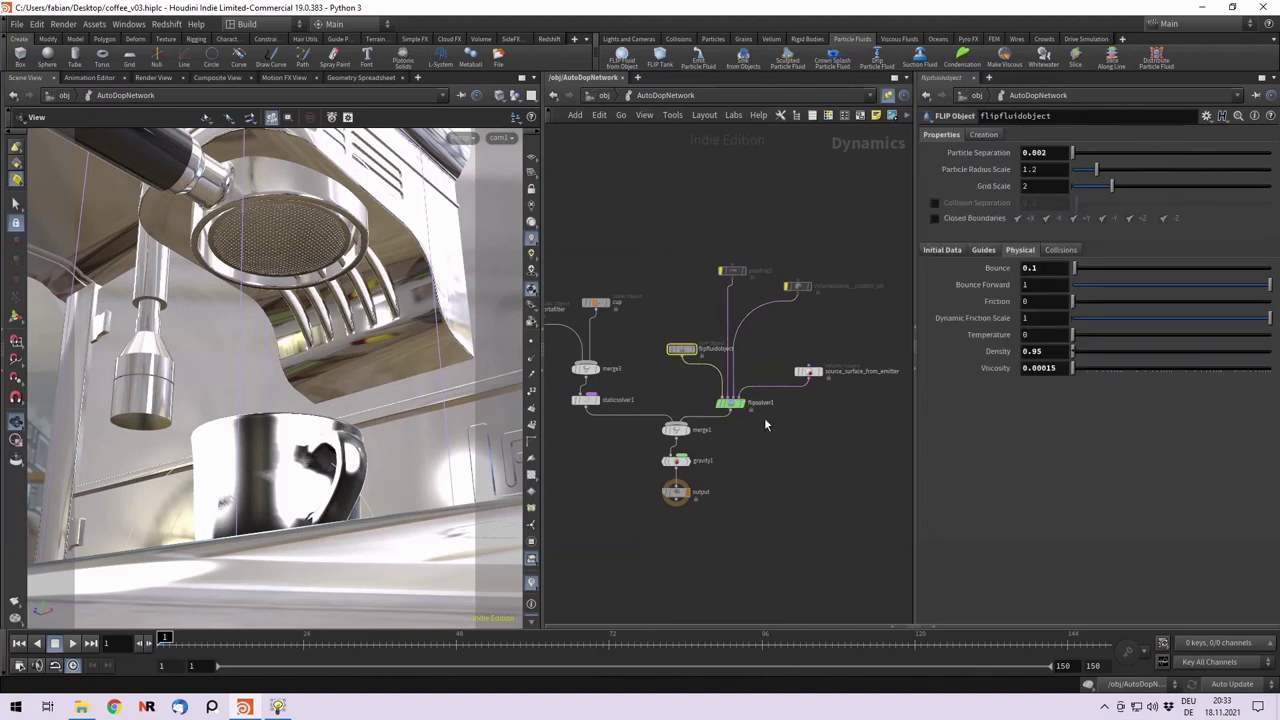
{"action": "left_click", "coordinate": [715, 405]}
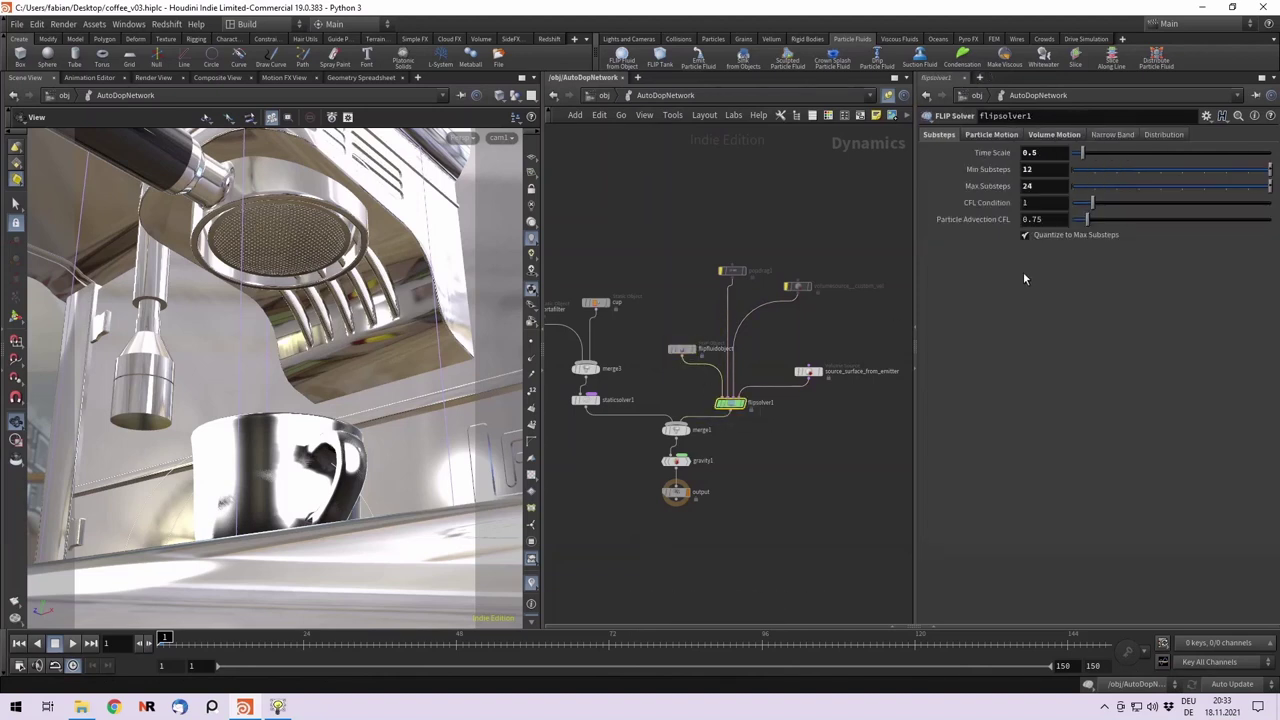
{"action": "left_click", "coordinate": [697, 354]}
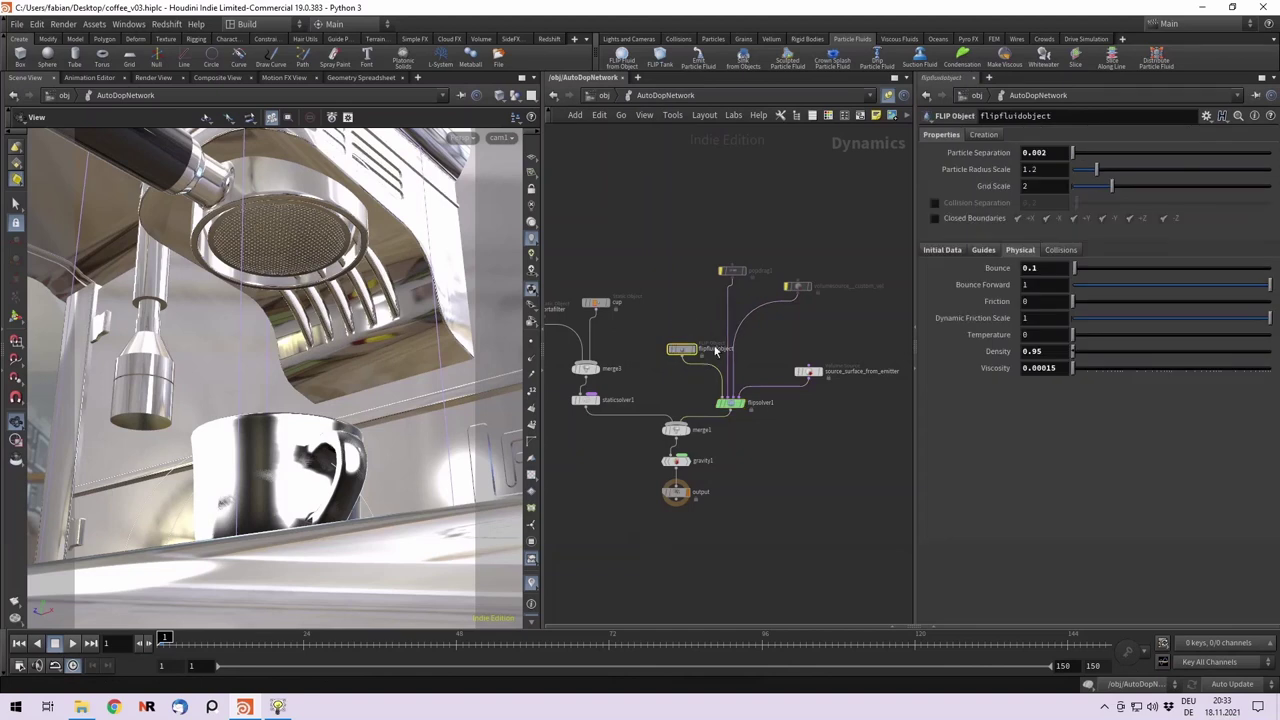
{"action": "left_click_drag", "start_coordinate": [1054, 353], "coordinate": [905, 372]}
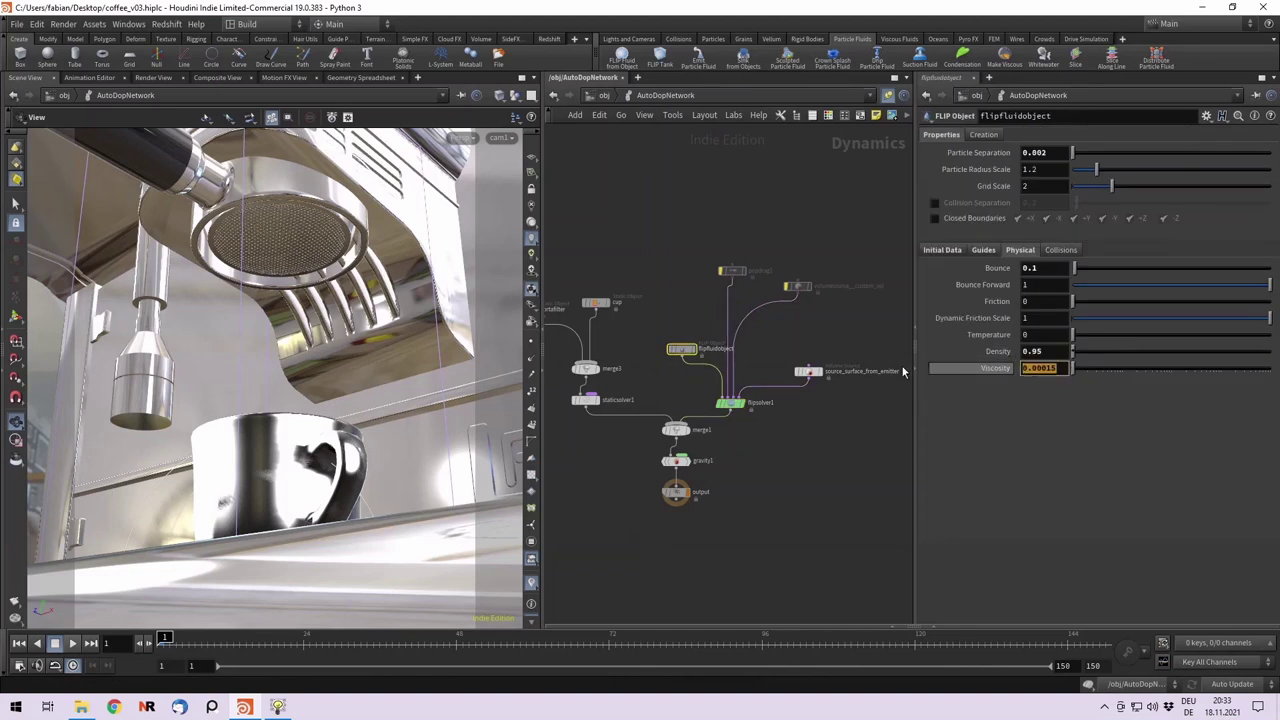
Revisit the Surface Tension settings in the Volume Motion parameters of flipsolver1.
{"action": "left_click", "coordinate": [728, 402]}
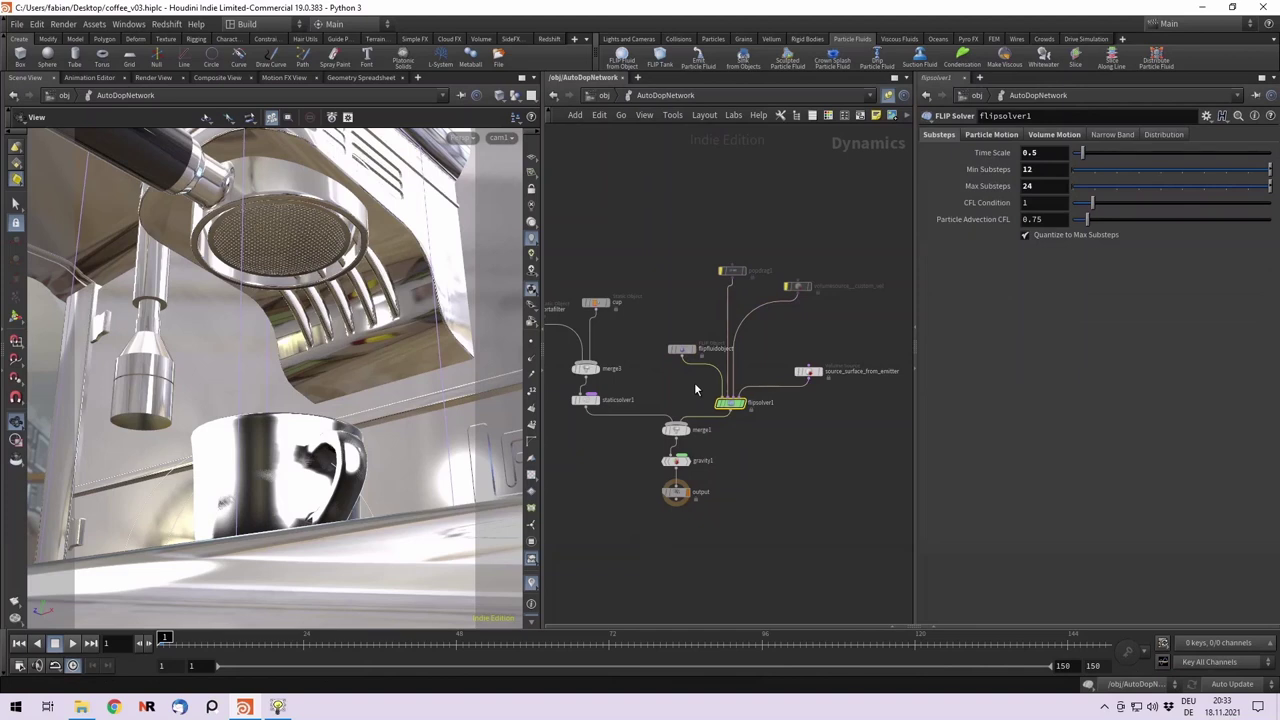
{"action": "left_click", "coordinate": [1054, 135]}
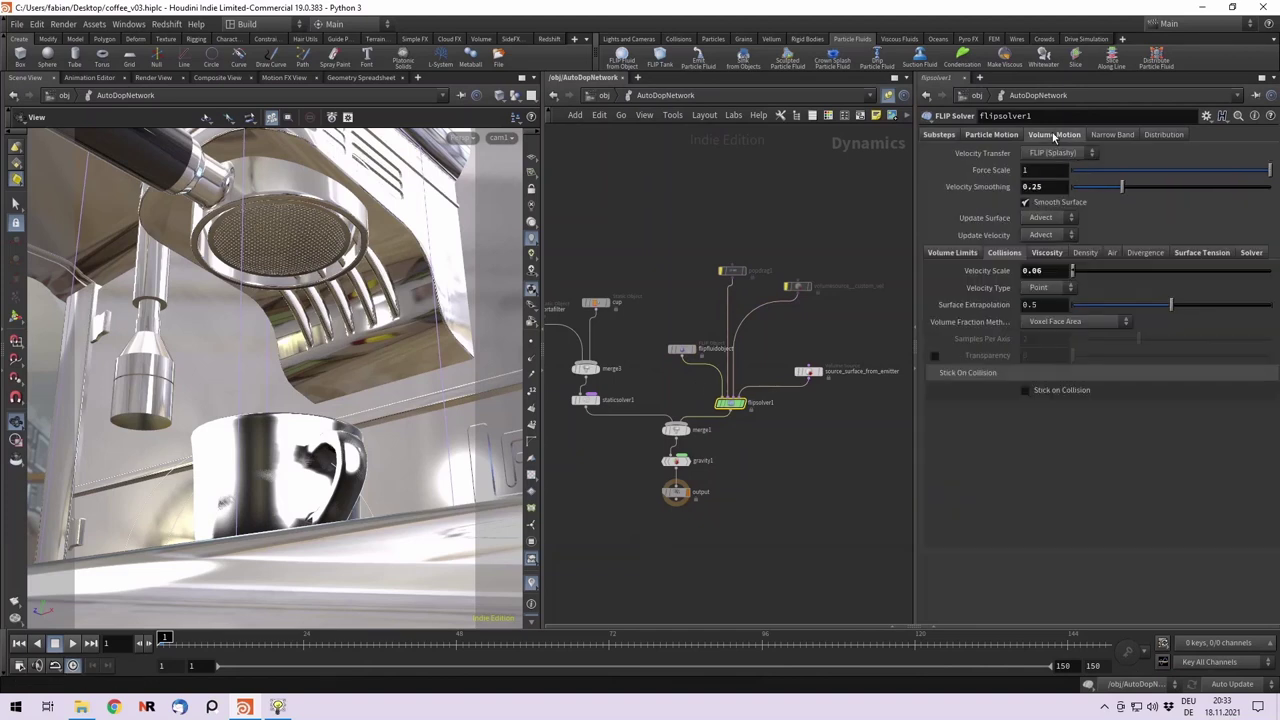
{"action": "left_click", "coordinate": [1188, 254]}
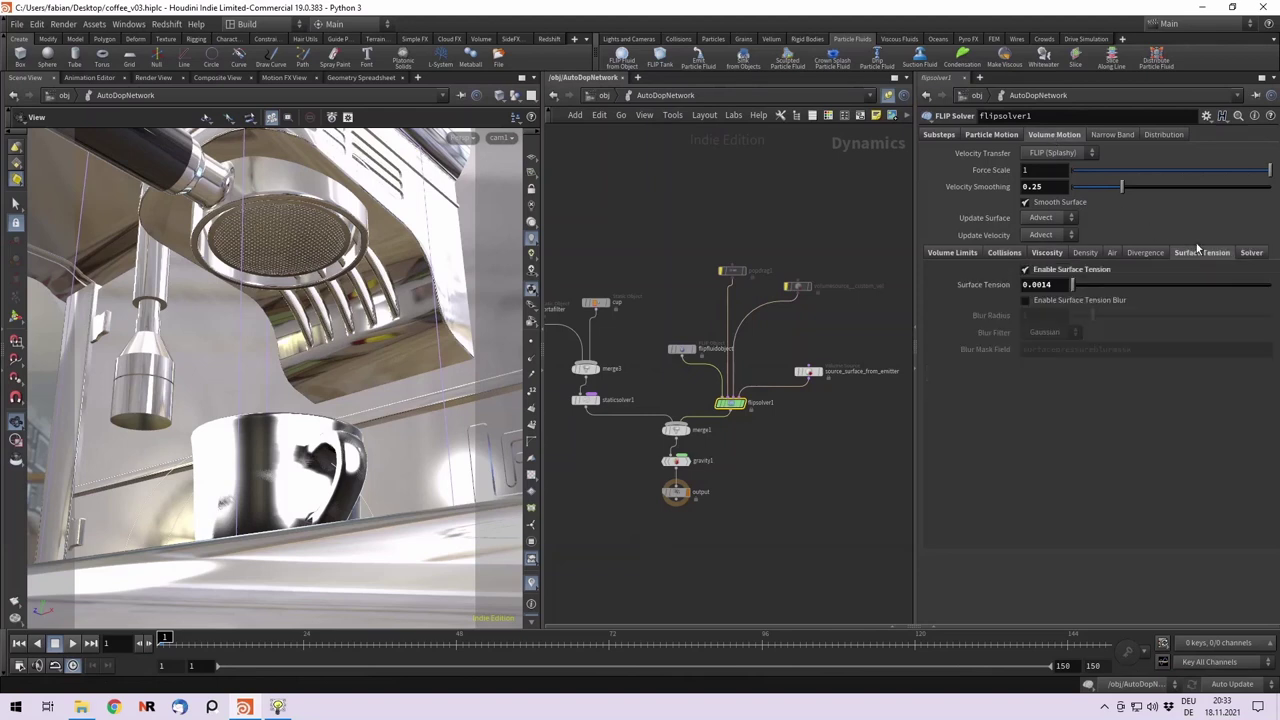
Compare the flipfluidobject's physical viscosity with flipsolver1's collision velocity scale.
{"action": "left_click", "coordinate": [682, 349]}
{"action": "left_click", "coordinate": [1060, 369]}
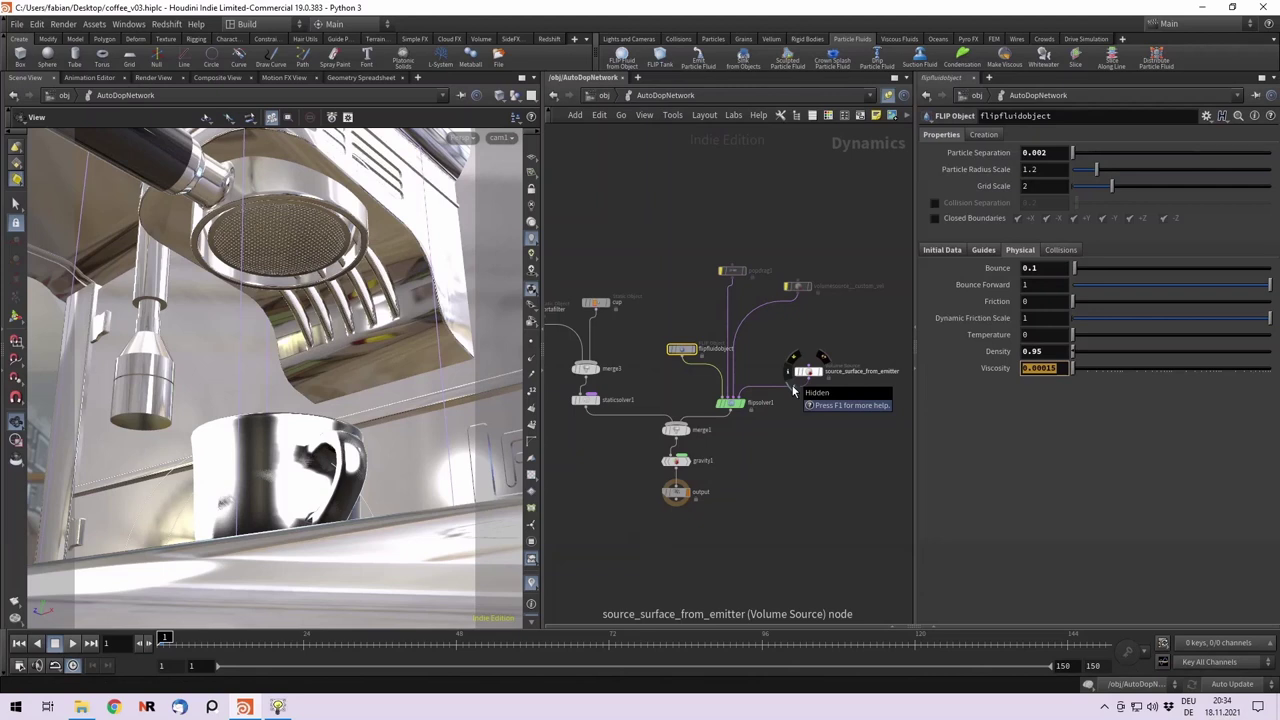
{"action": "left_click", "coordinate": [730, 403]}
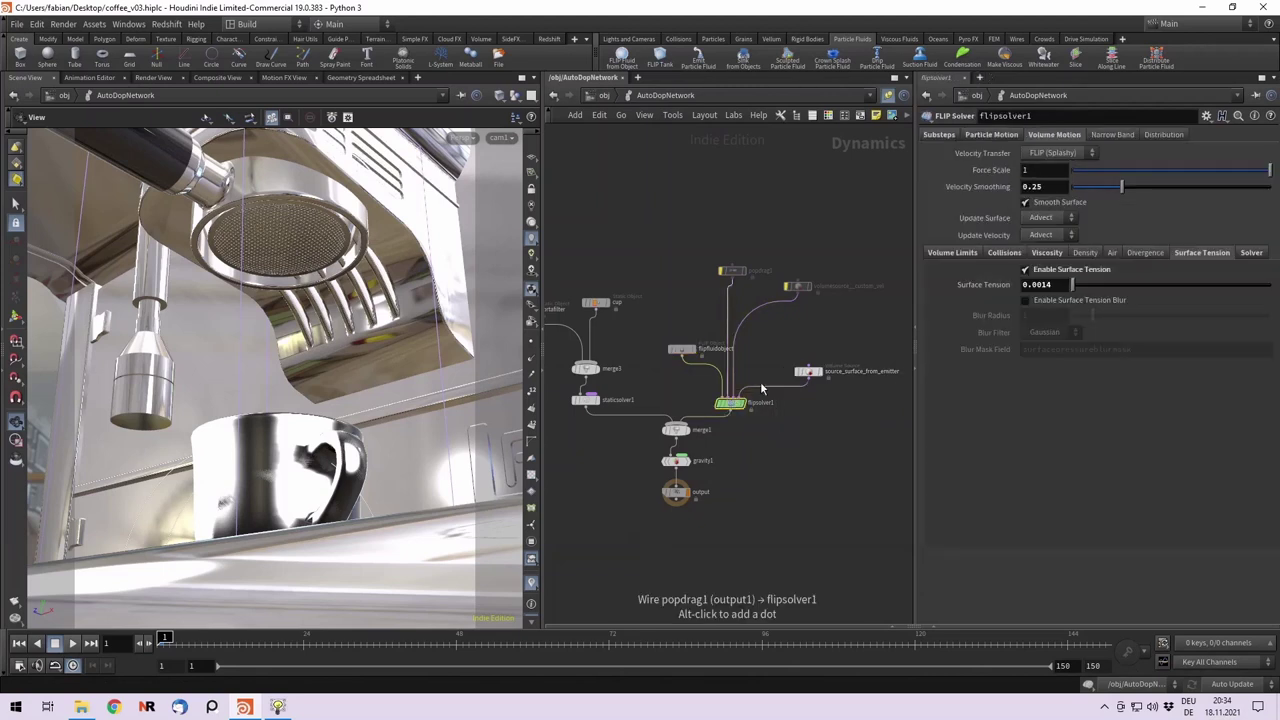
{"action": "left_click", "coordinate": [1005, 253]}
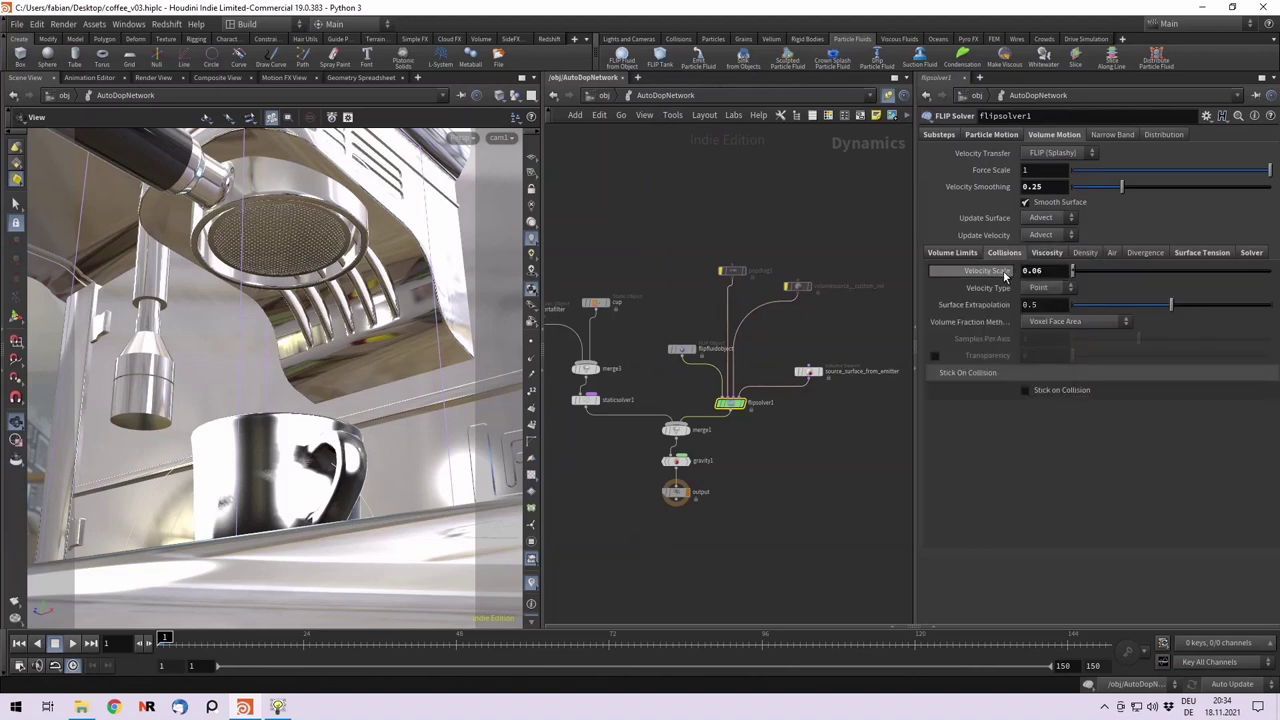
Recheck flipsolver1's particle reseeding, surface tension and substep settings.
{"action": "left_click", "coordinate": [940, 136]}
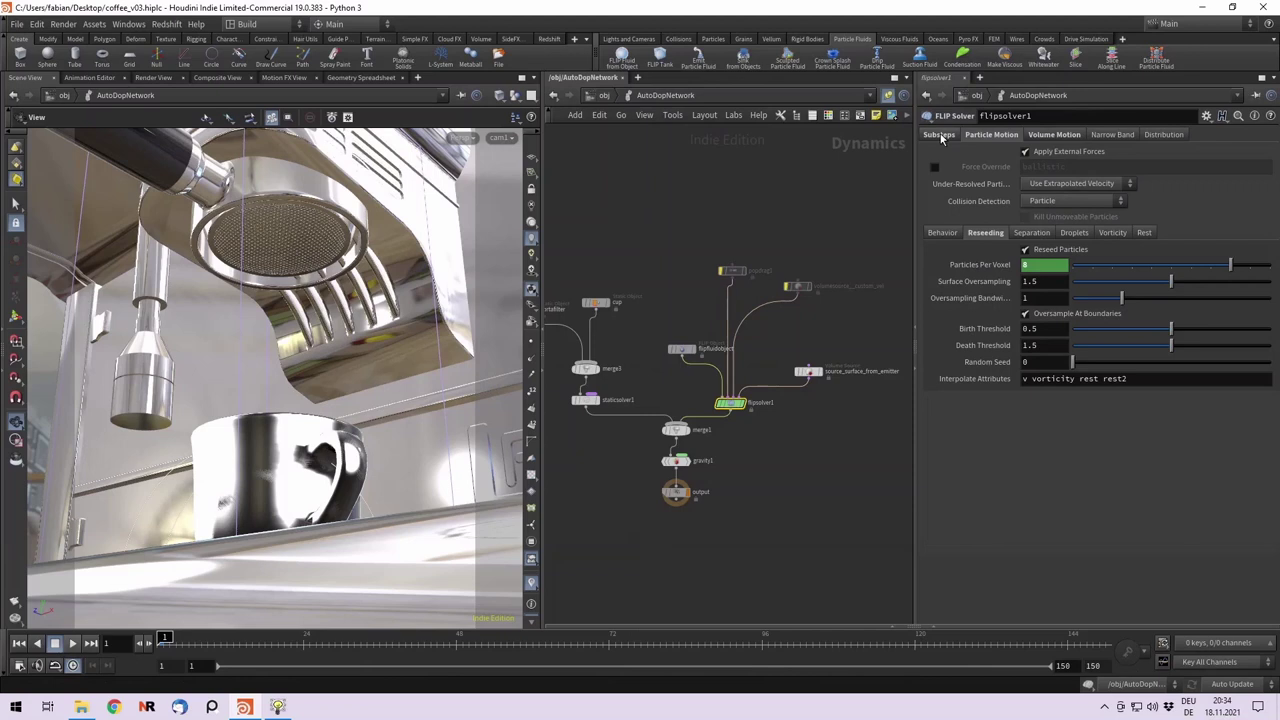
{"action": "left_click", "coordinate": [1068, 138]}
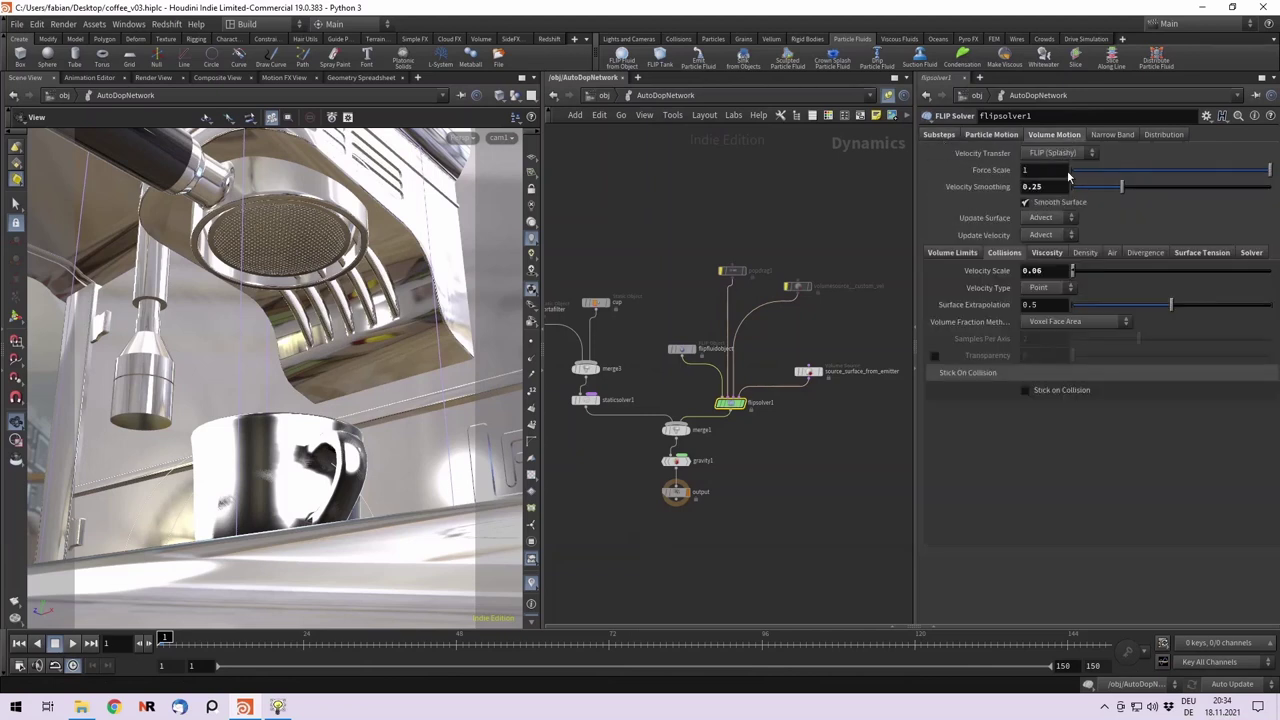
{"action": "left_click", "coordinate": [1206, 254]}
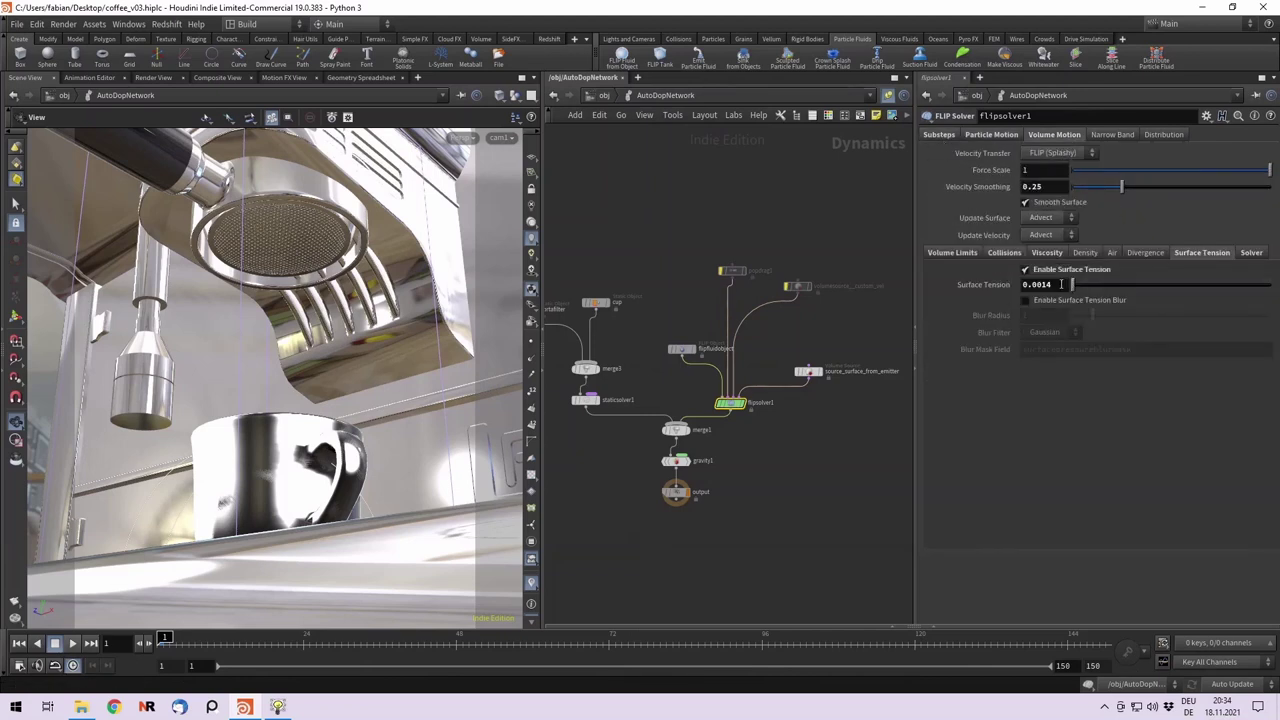
{"action": "left_click", "coordinate": [940, 135]}
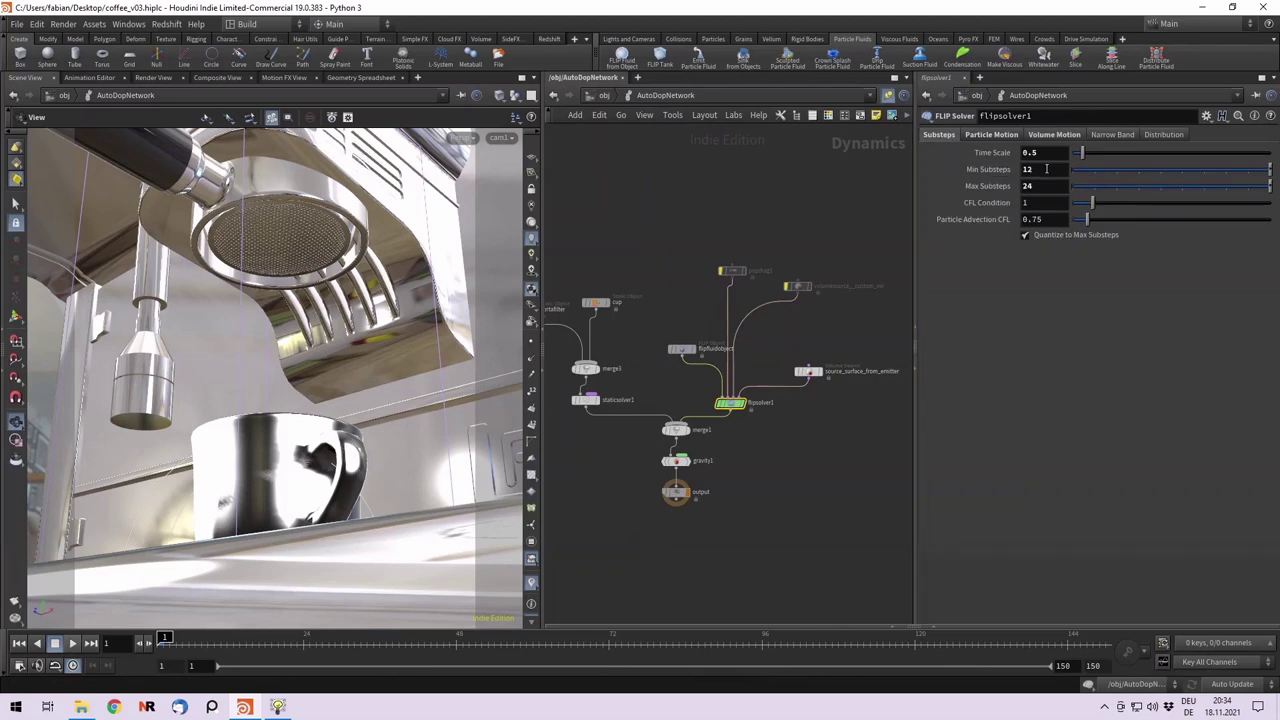
{"action": "key", "text": "Tab"}
{"action": "left_click", "coordinate": [819, 220]}
{"action": "middle_click_drag", "start_coordinate": [831, 238], "coordinate": [843, 214]}
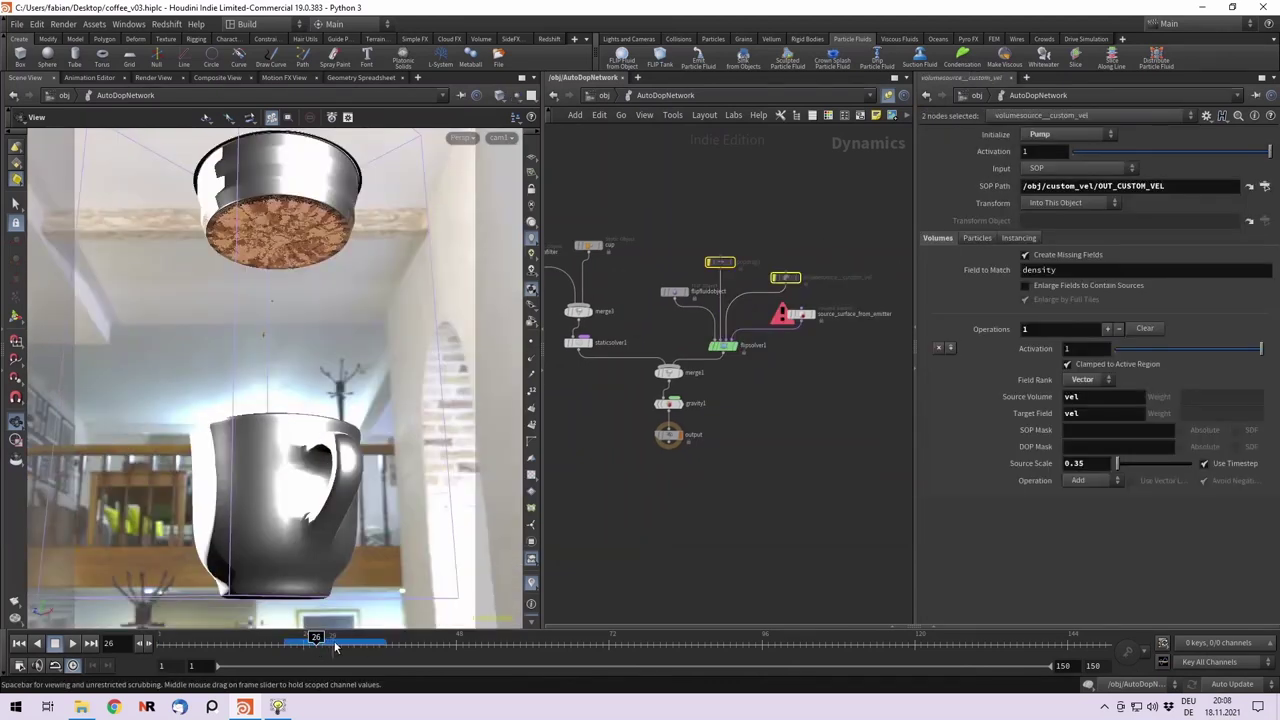
Scrub the cached simulation around frames 29 to 31 and examine the fluid under the portafilter basket up close.
{"action": "left_click_drag", "start_coordinate": [326, 639], "coordinate": [348, 640]}
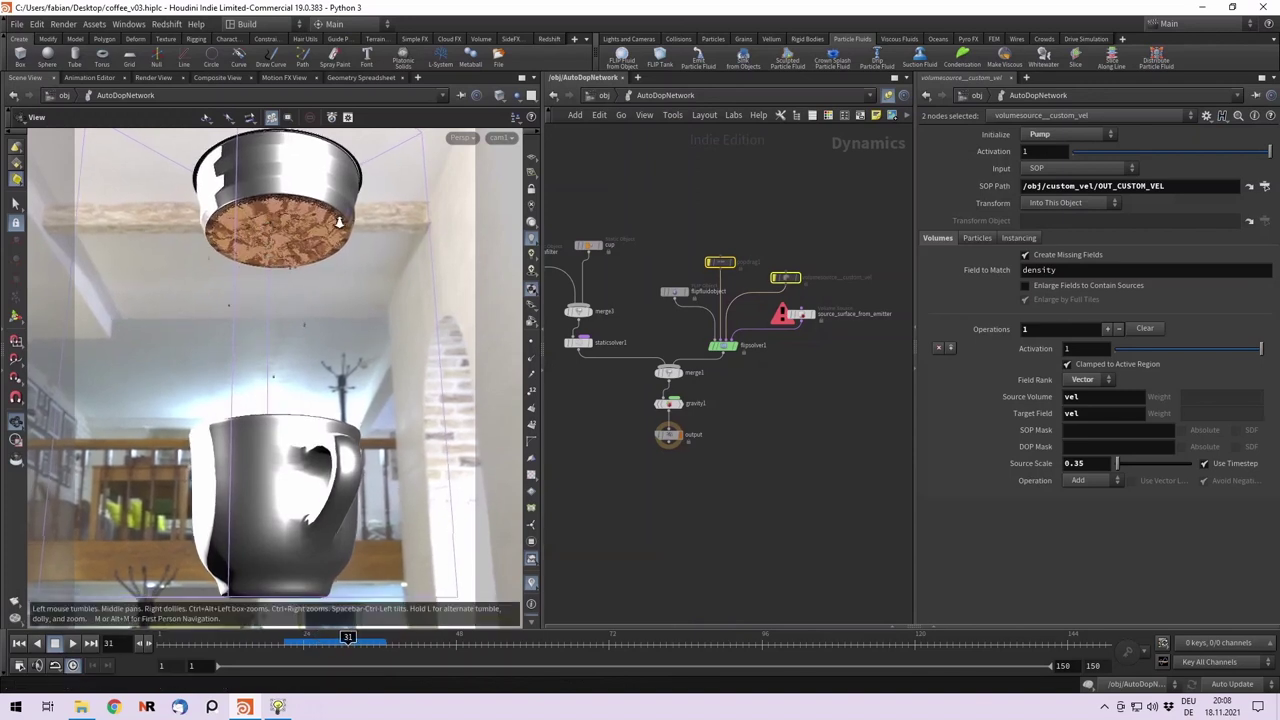
{"action": "right_click_drag", "start_coordinate": [338, 224], "coordinate": [391, 271]}
{"action": "middle_click_drag", "start_coordinate": [391, 271], "coordinate": [380, 302]}
{"action": "left_click_drag", "start_coordinate": [300, 270], "coordinate": [345, 340]}
{"action": "middle_click_drag", "start_coordinate": [345, 340], "coordinate": [319, 349]}
{"action": "mouse_move", "coordinate": [318, 348]}
{"action": "left_mouse_down"}
{"action": "mouse_move", "coordinate": [346, 423]}
{"action": "mouse_move", "coordinate": [343, 386]}
{"action": "mouse_move", "coordinate": [237, 350]}
{"action": "mouse_move", "coordinate": [327, 327]}
{"action": "mouse_move", "coordinate": [304, 328]}
{"action": "left_mouse_up"}
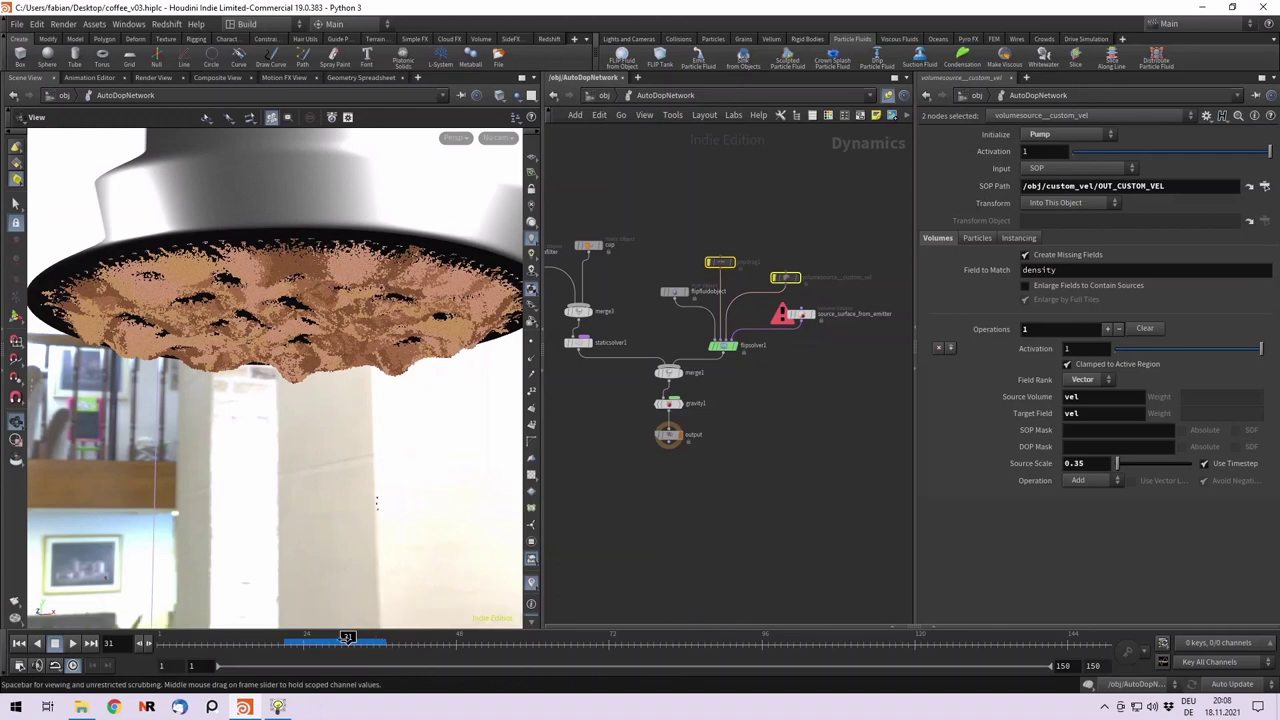
{"action": "mouse_move", "coordinate": [330, 640]}
{"action": "left_mouse_down"}
{"action": "mouse_move", "coordinate": [297, 640]}
{"action": "mouse_move", "coordinate": [348, 643]}
{"action": "mouse_move", "coordinate": [304, 640]}
{"action": "mouse_move", "coordinate": [336, 645]}
{"action": "left_mouse_up"}
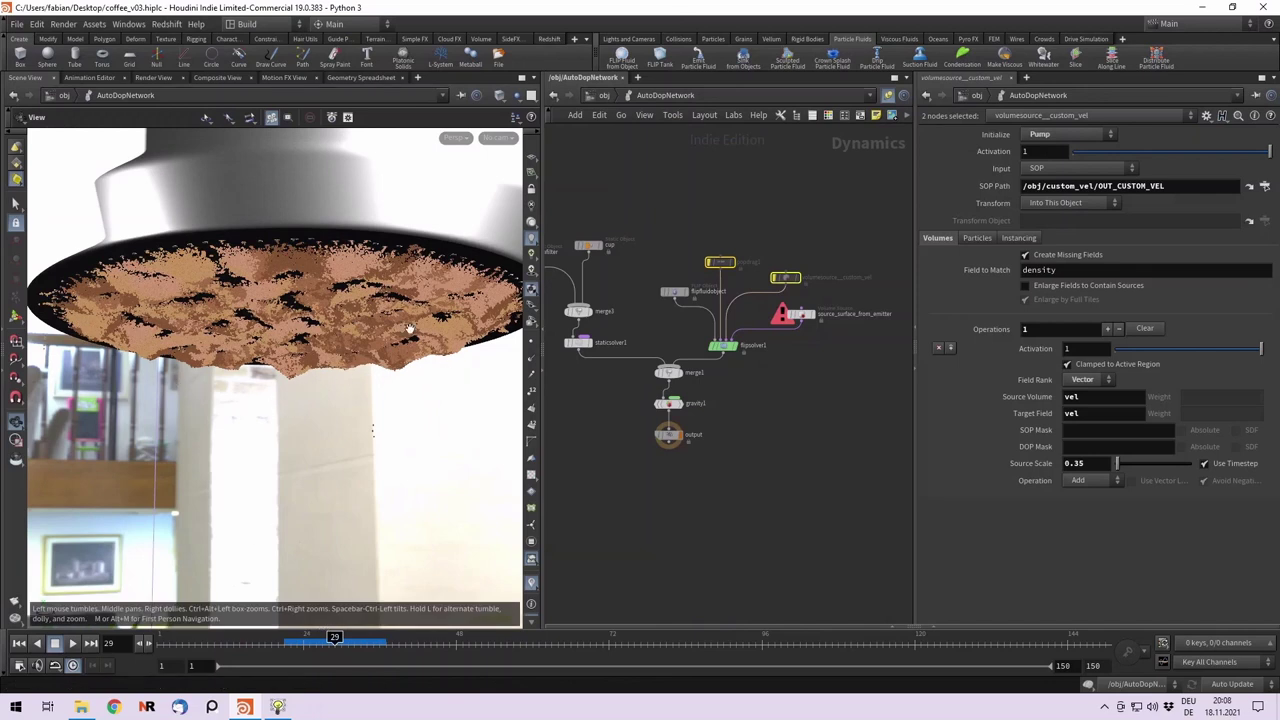
Re-enable the bypassed popdrag1 and volumesource__custom_vel nodes and return the timeline to frame 1.
{"action": "middle_click_drag", "start_coordinate": [810, 402], "coordinate": [805, 441]}
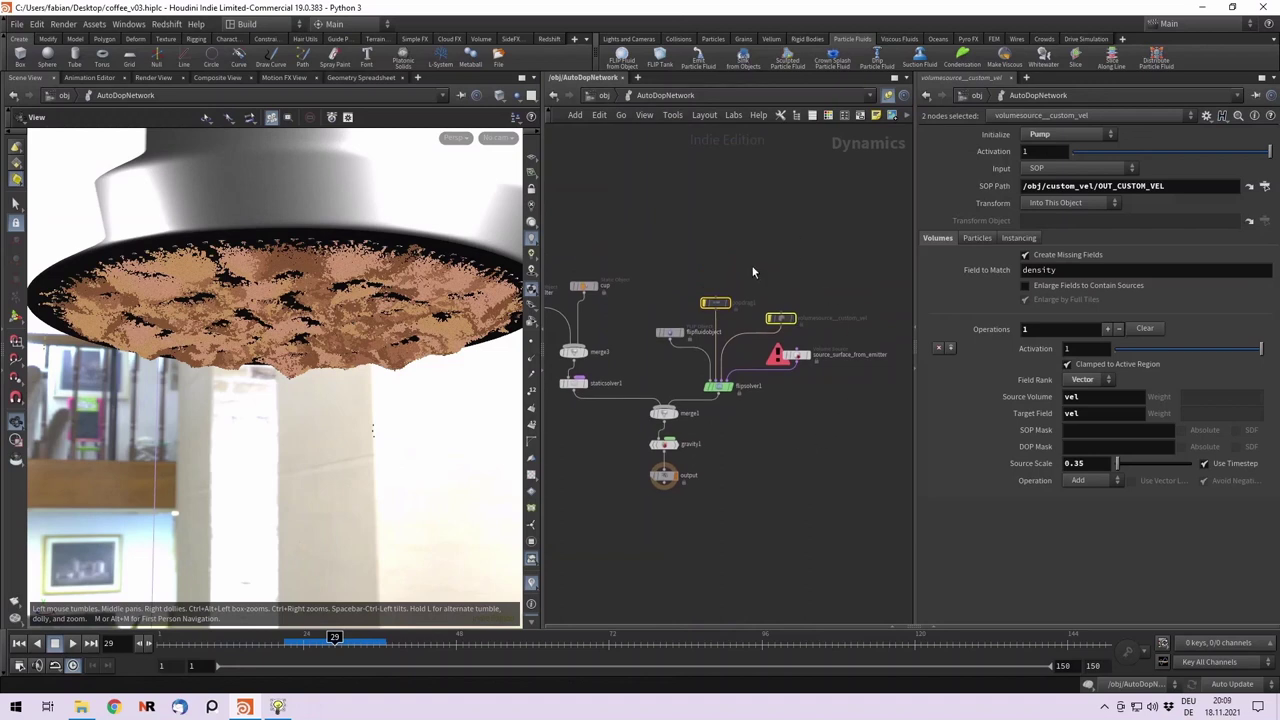
{"action": "left_click", "coordinate": [715, 304]}
{"action": "key", "text": "b"}
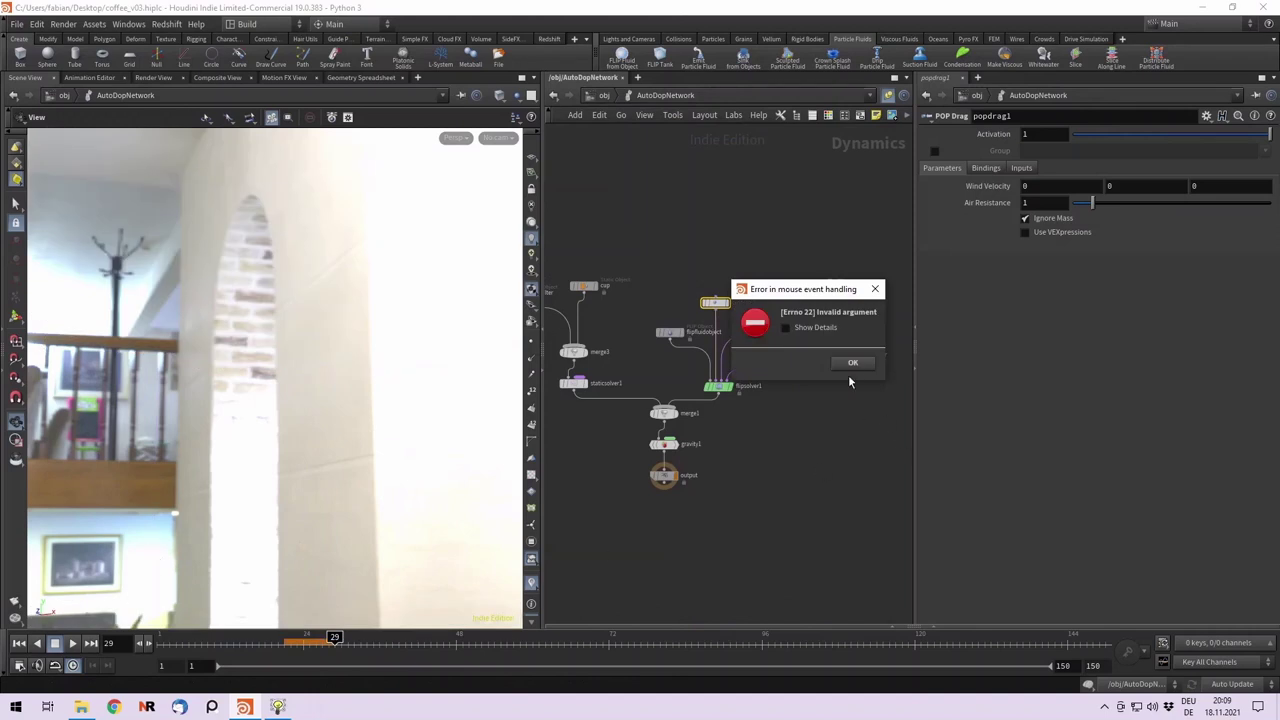
{"action": "left_click", "coordinate": [852, 364]}
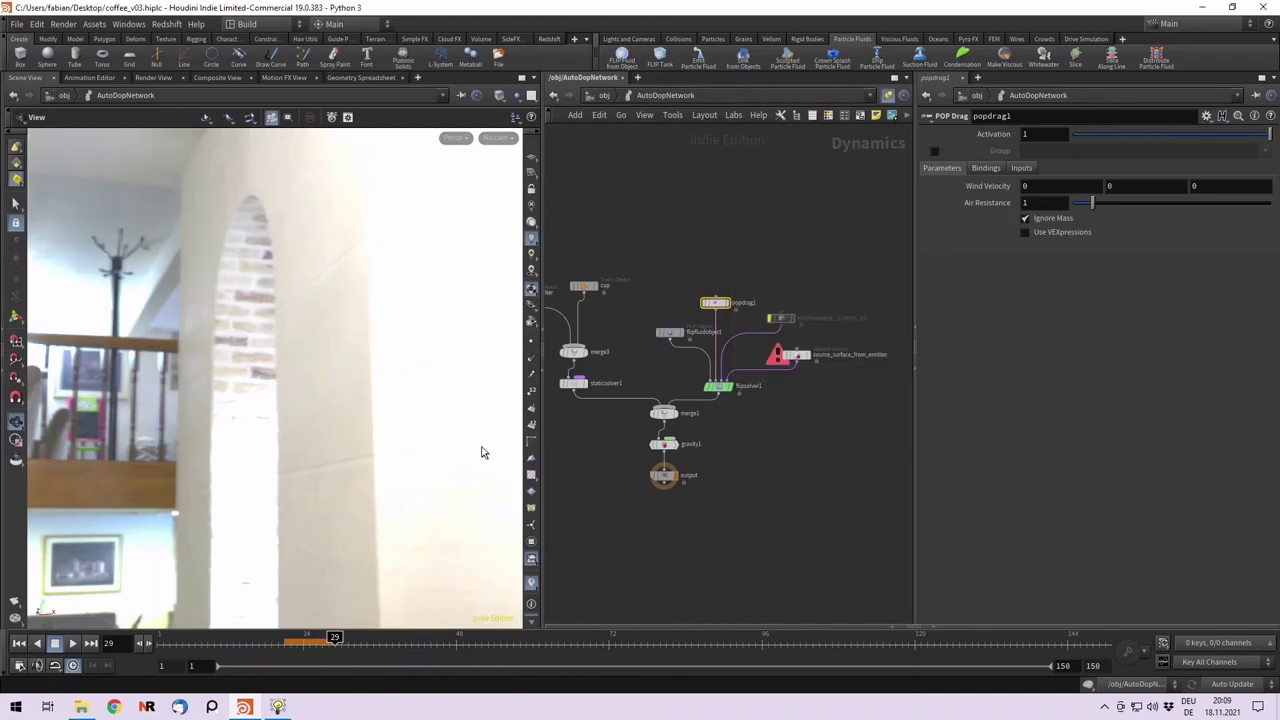
{"action": "left_click", "coordinate": [160, 652]}
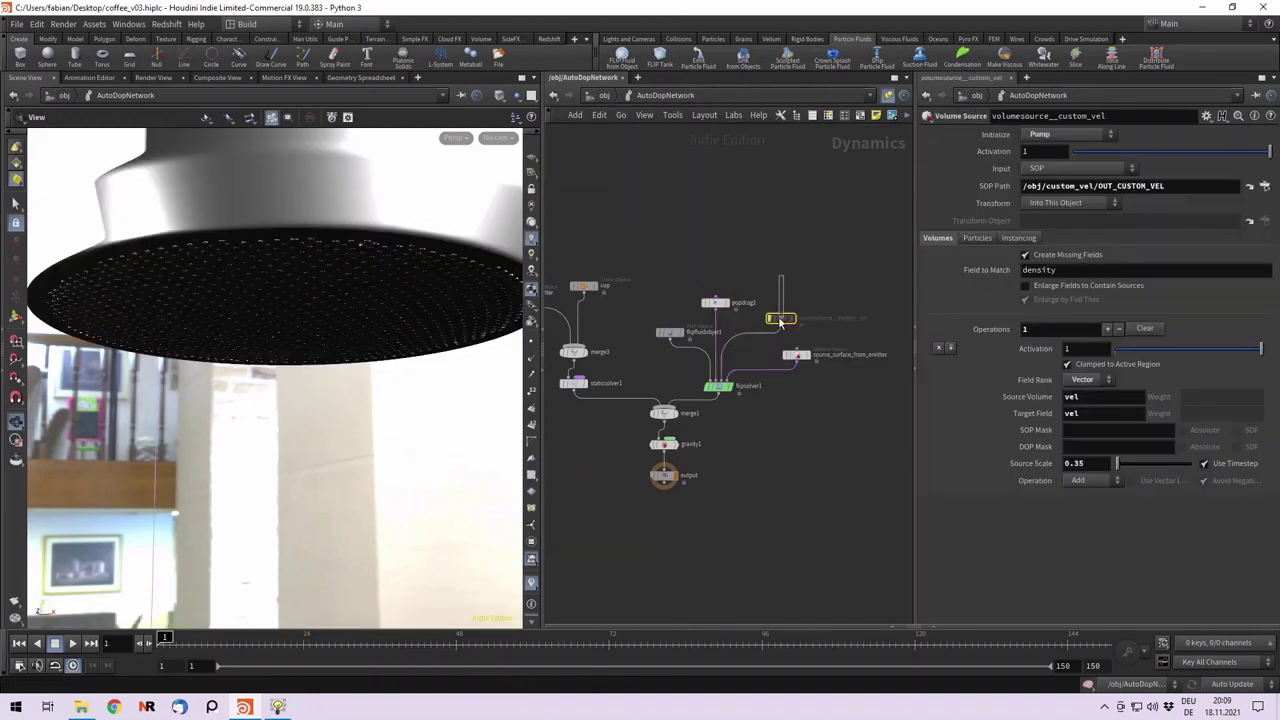
{"action": "left_click_drag", "start_coordinate": [283, 360], "coordinate": [71, 315]}
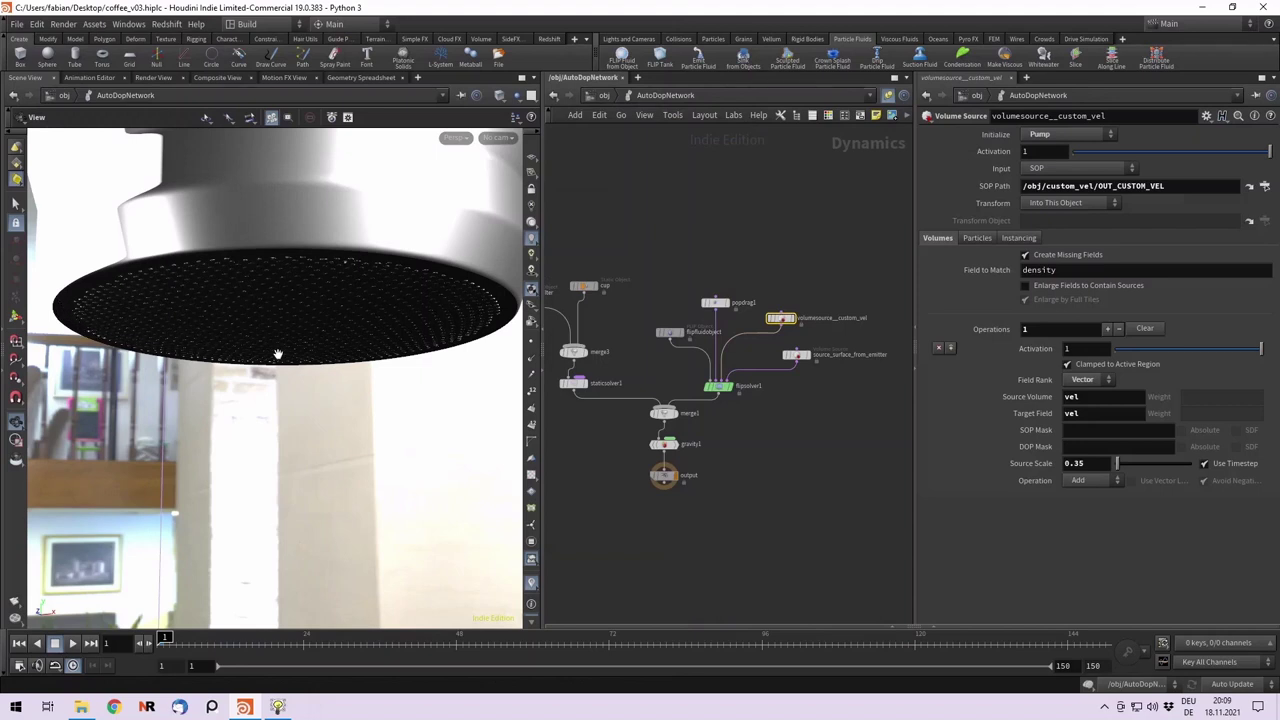
Open the custom_vel object's network and display its curve1 node to examine the source curve.
{"action": "left_click", "coordinate": [604, 95]}
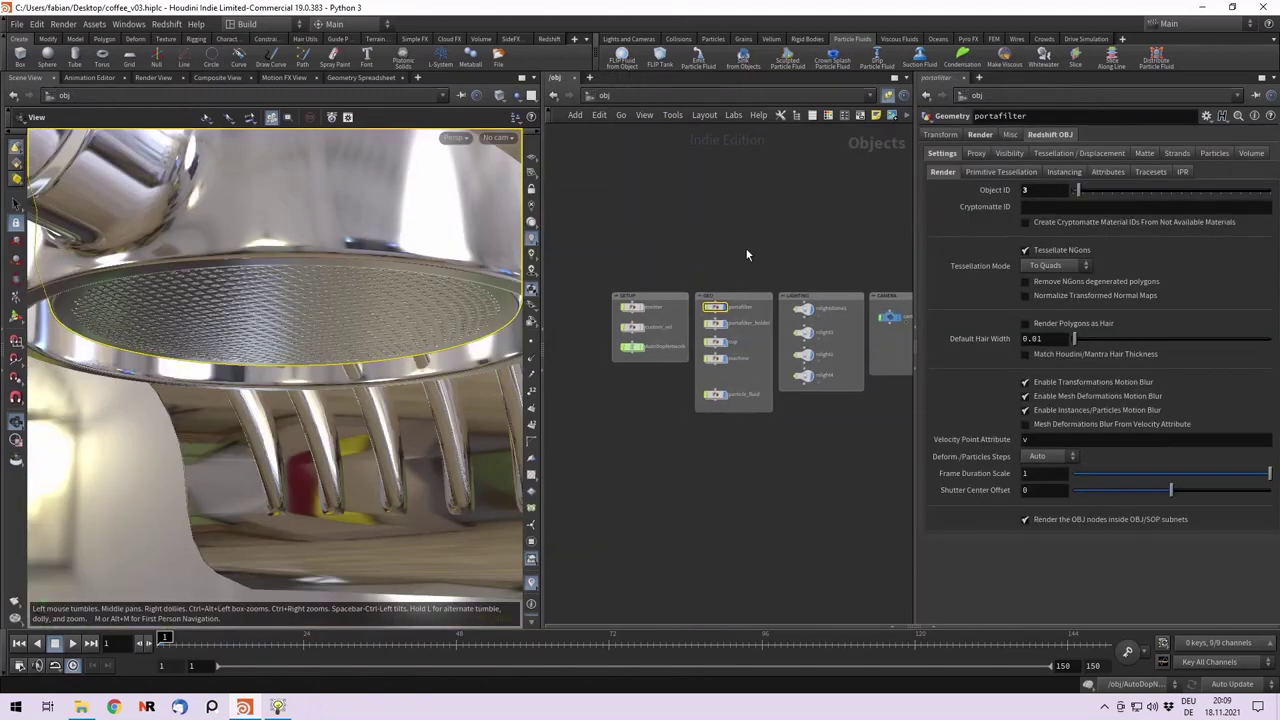
{"action": "double_click", "coordinate": [633, 327]}
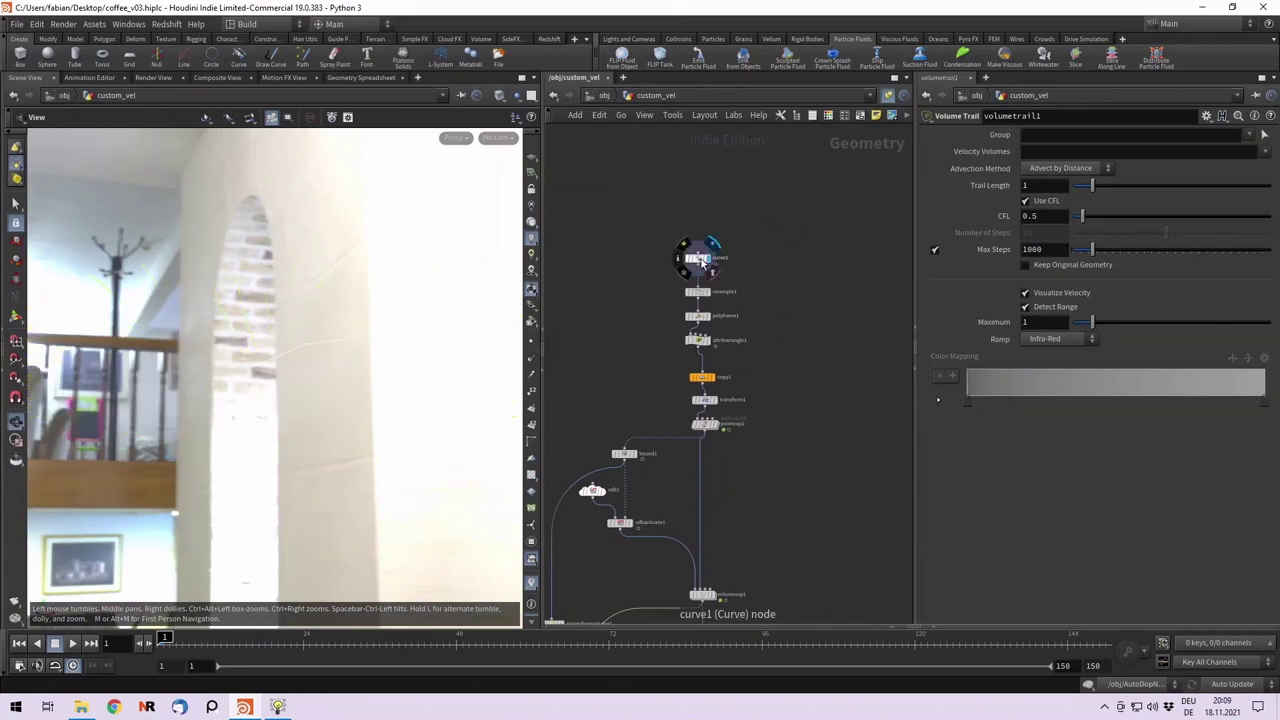
{"action": "left_click", "coordinate": [700, 259]}
{"action": "left_click_drag", "start_coordinate": [356, 334], "coordinate": [194, 389]}
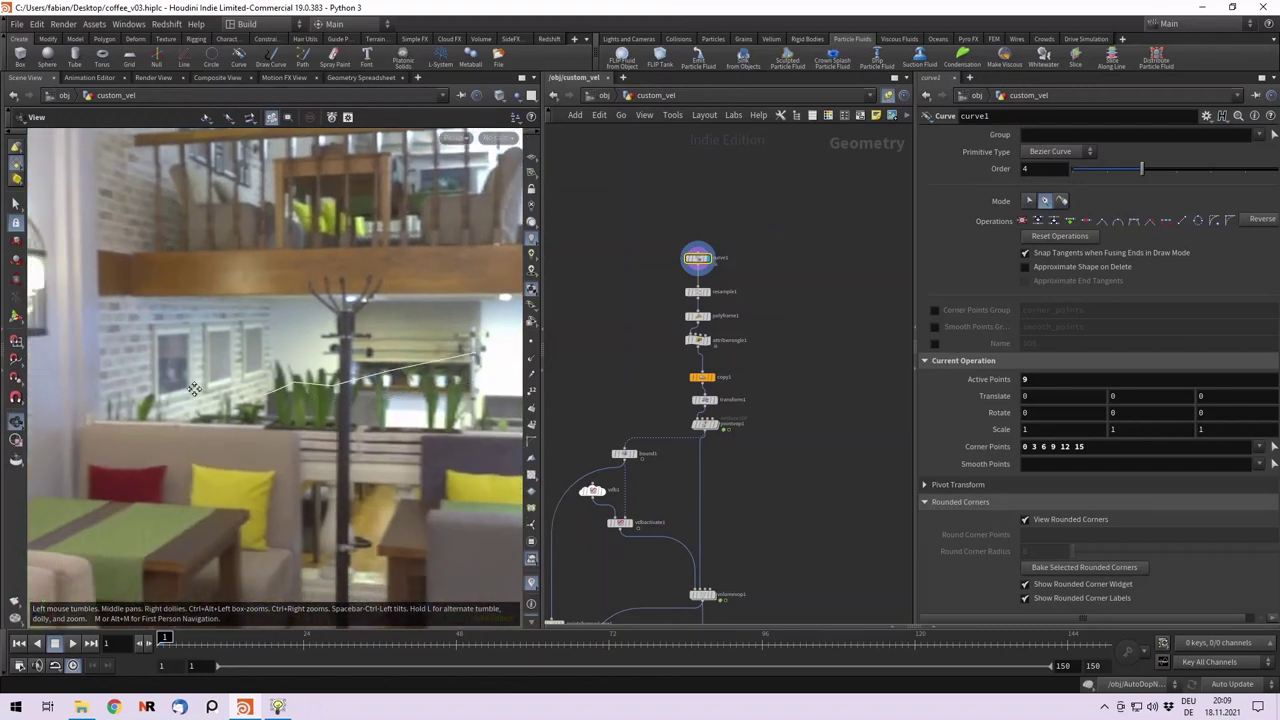
Inspect resample1, polyframe1's tangent name and attribwrangle1's VEX expression with point normals shown in the viewport.
{"action": "left_click", "coordinate": [703, 293]}
{"action": "left_click", "coordinate": [692, 315]}
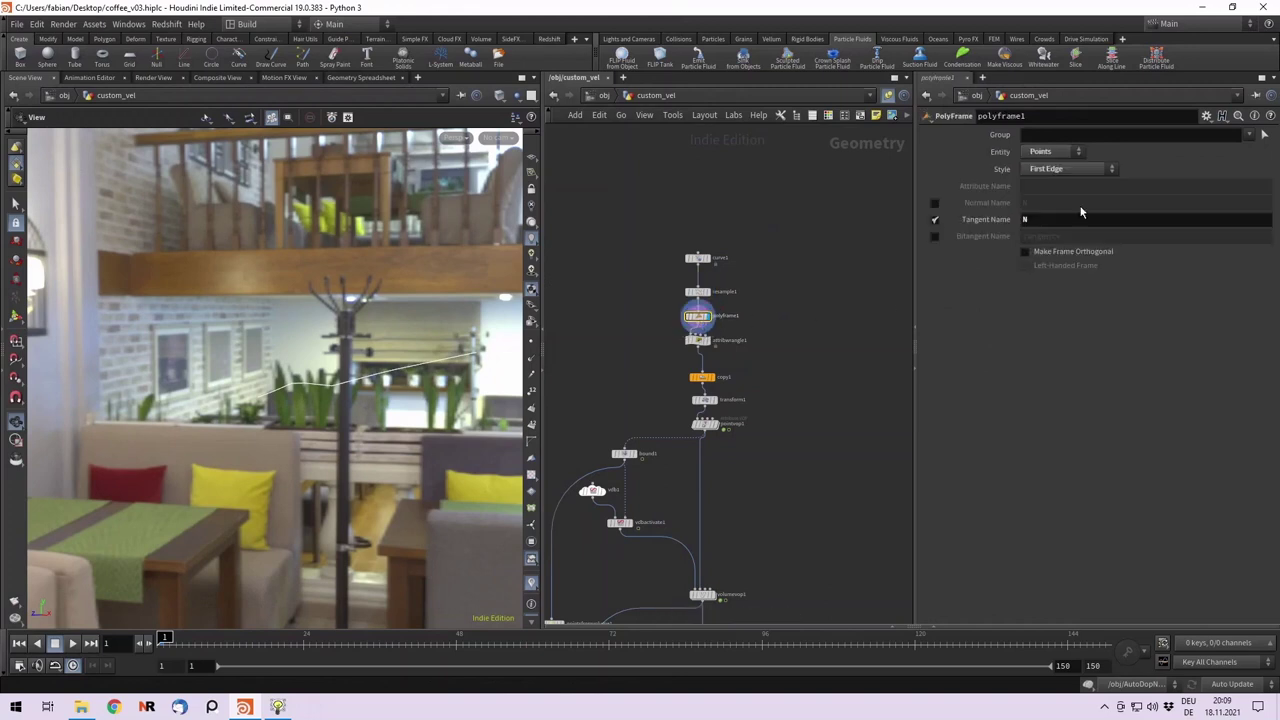
{"action": "double_click", "coordinate": [1063, 219]}
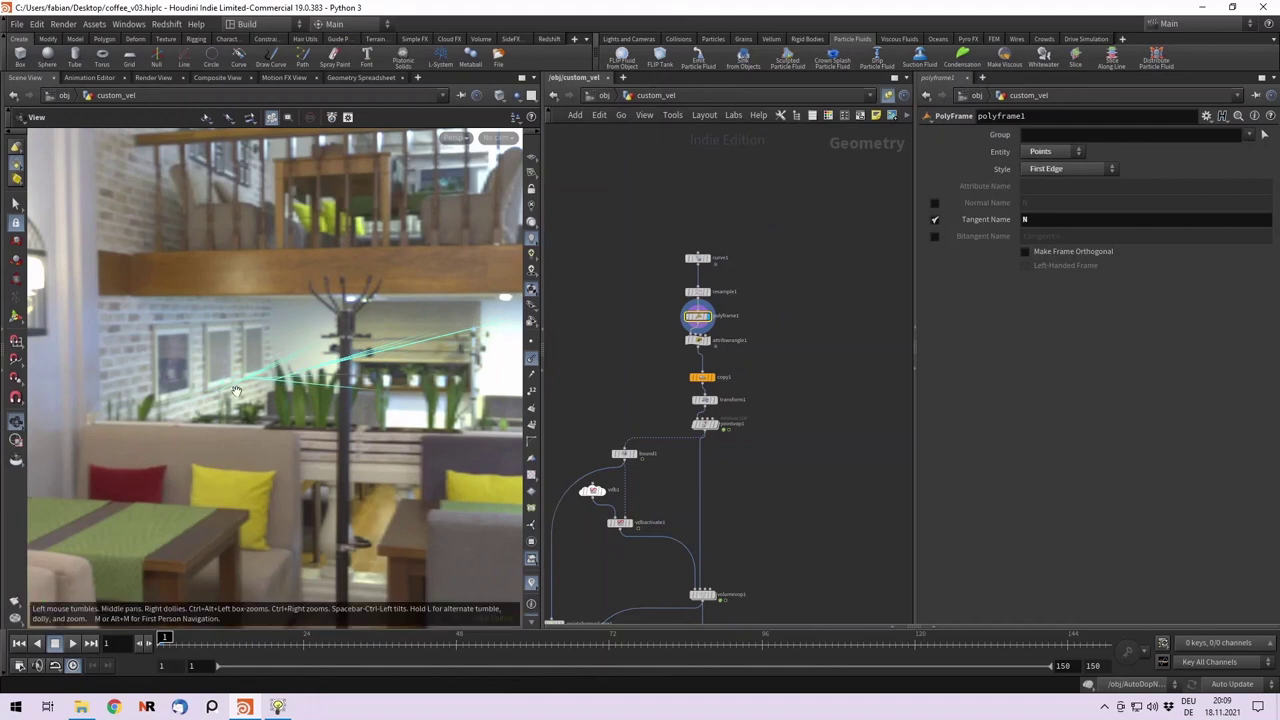
{"action": "left_click", "coordinate": [702, 344]}
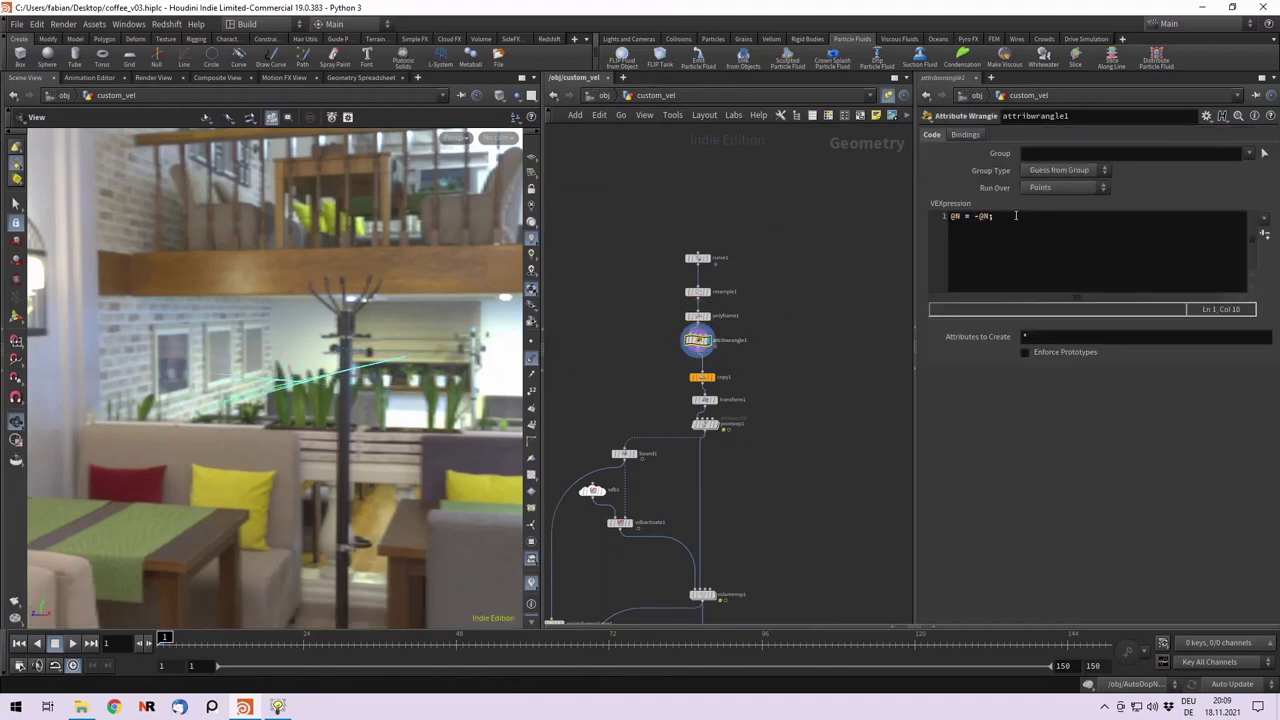
Display copy1 and examine the radial arrangement of its rotated curve copies from several angles.
{"action": "left_click", "coordinate": [710, 378]}
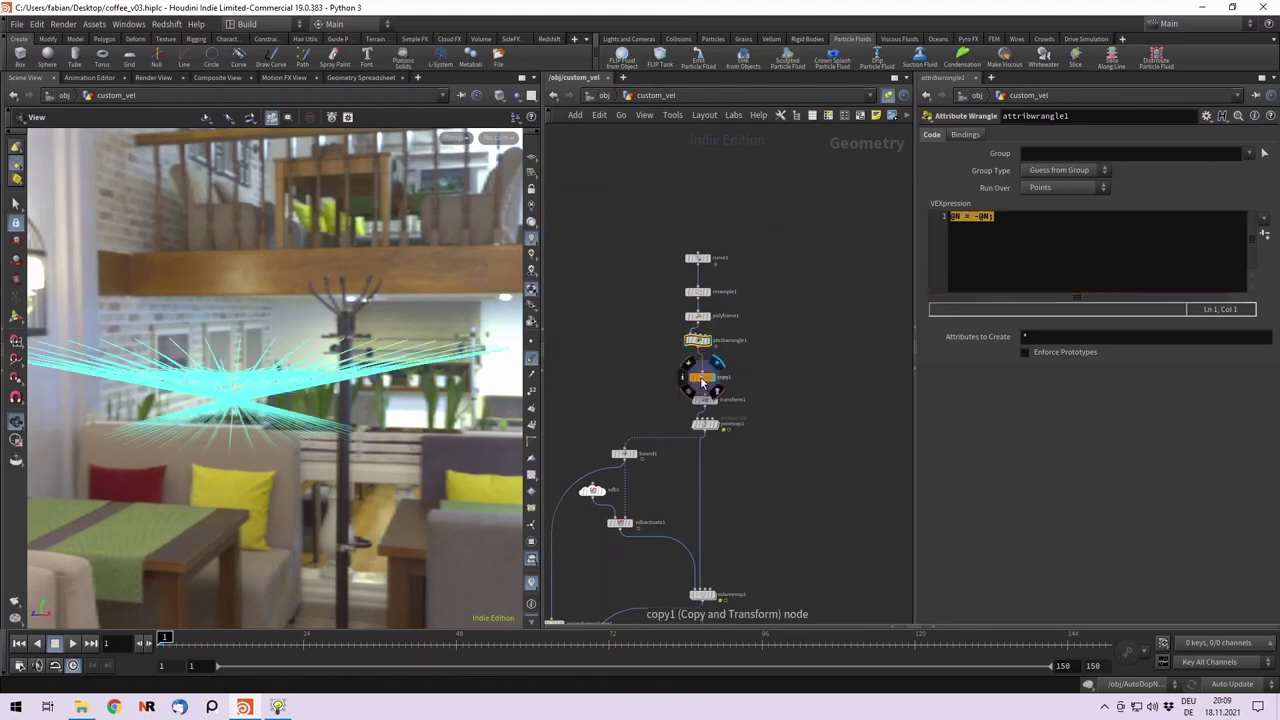
{"action": "left_click_drag", "start_coordinate": [242, 381], "coordinate": [115, 325]}
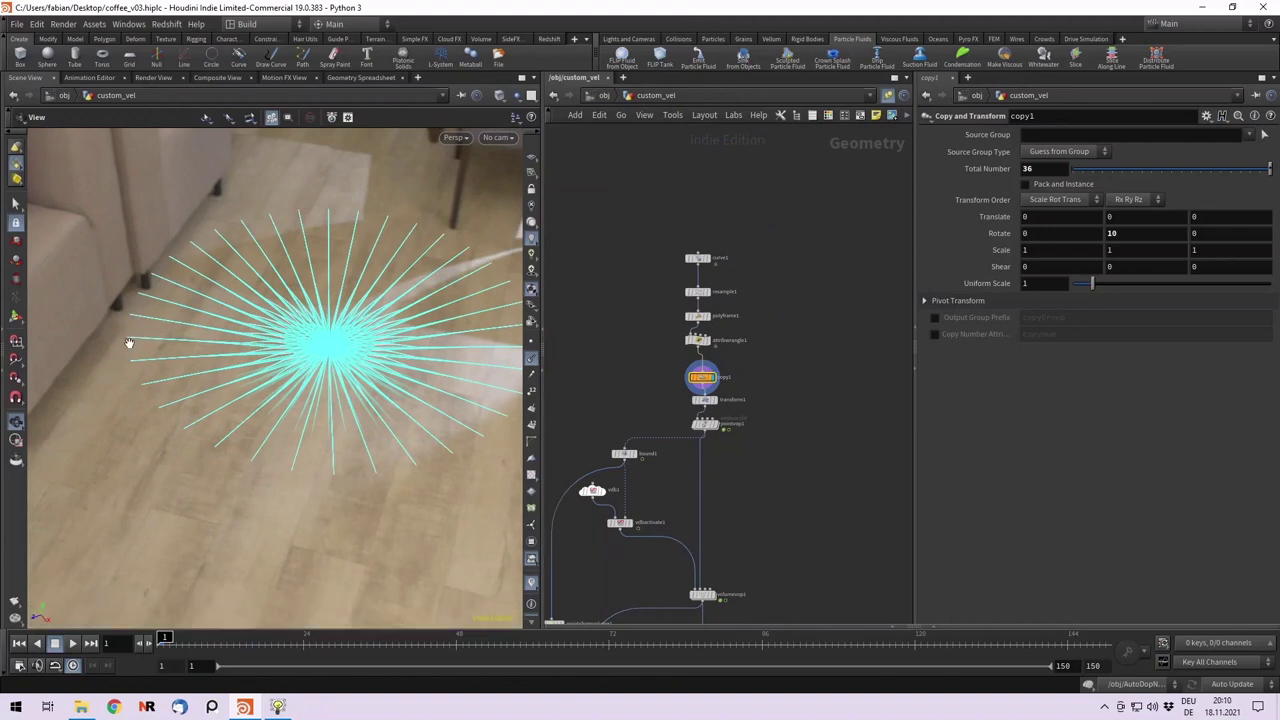
{"action": "left_click_drag", "start_coordinate": [274, 366], "coordinate": [278, 346]}
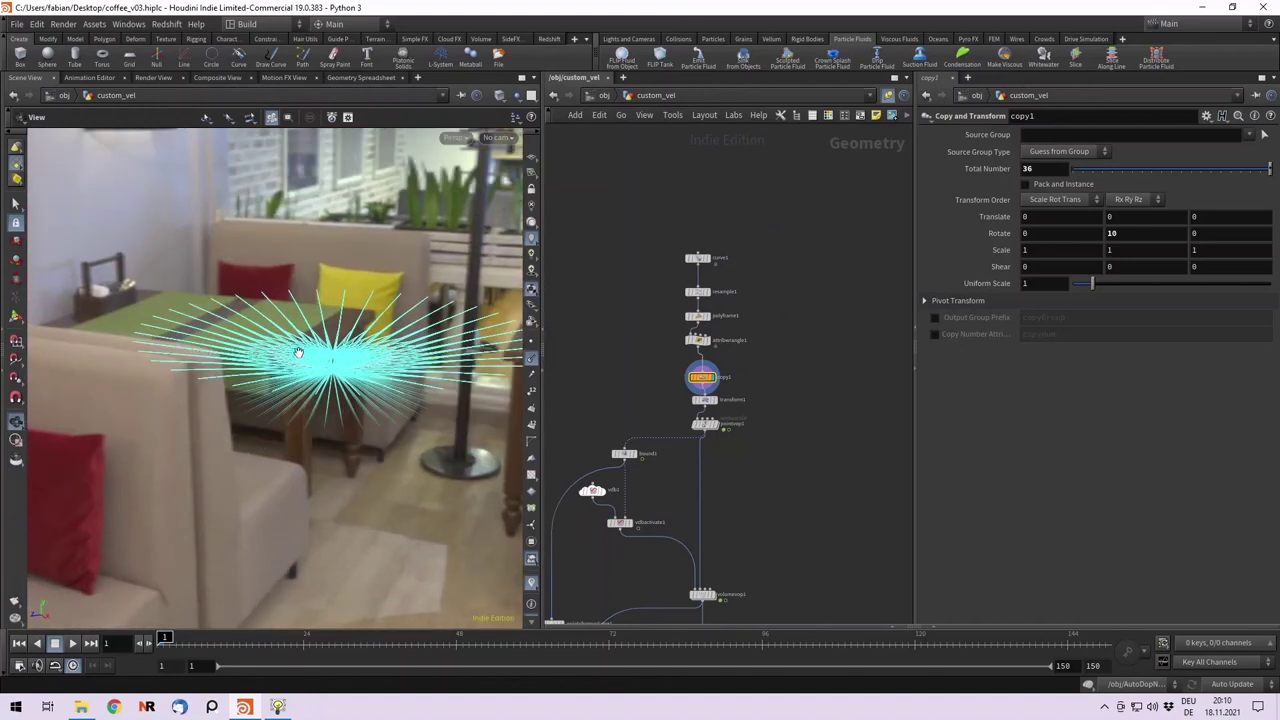
{"action": "middle_click_drag", "start_coordinate": [272, 345], "coordinate": [275, 395]}
{"action": "scroll", "coordinate": [275, 395], "scroll_direction": "up", "scroll_amount": 1}
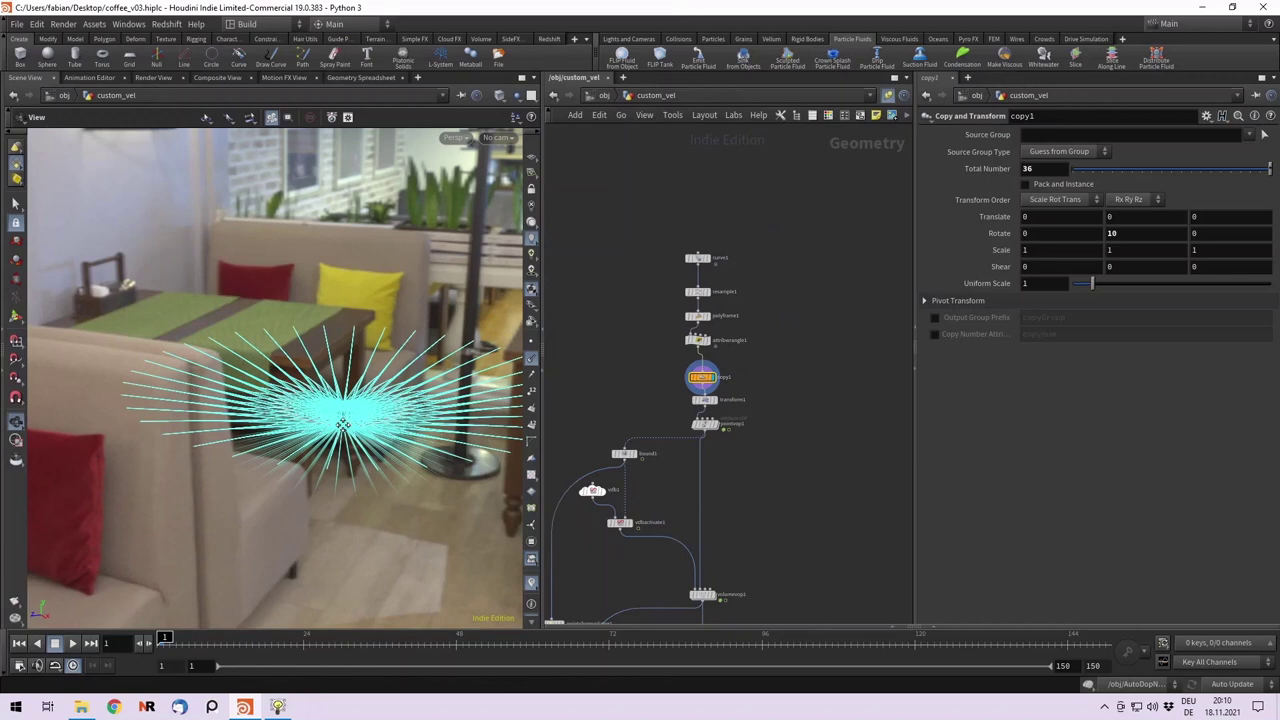
{"action": "middle_click_drag", "start_coordinate": [345, 427], "coordinate": [344, 419]}
Inspect transform1 and pointvop1 with the point normals hidden, scrubbing the timeline to examine the noise animation on the curves.
{"action": "scroll", "coordinate": [728, 404], "scroll_direction": "up", "scroll_amount": 3}
{"action": "left_click", "coordinate": [704, 401]}
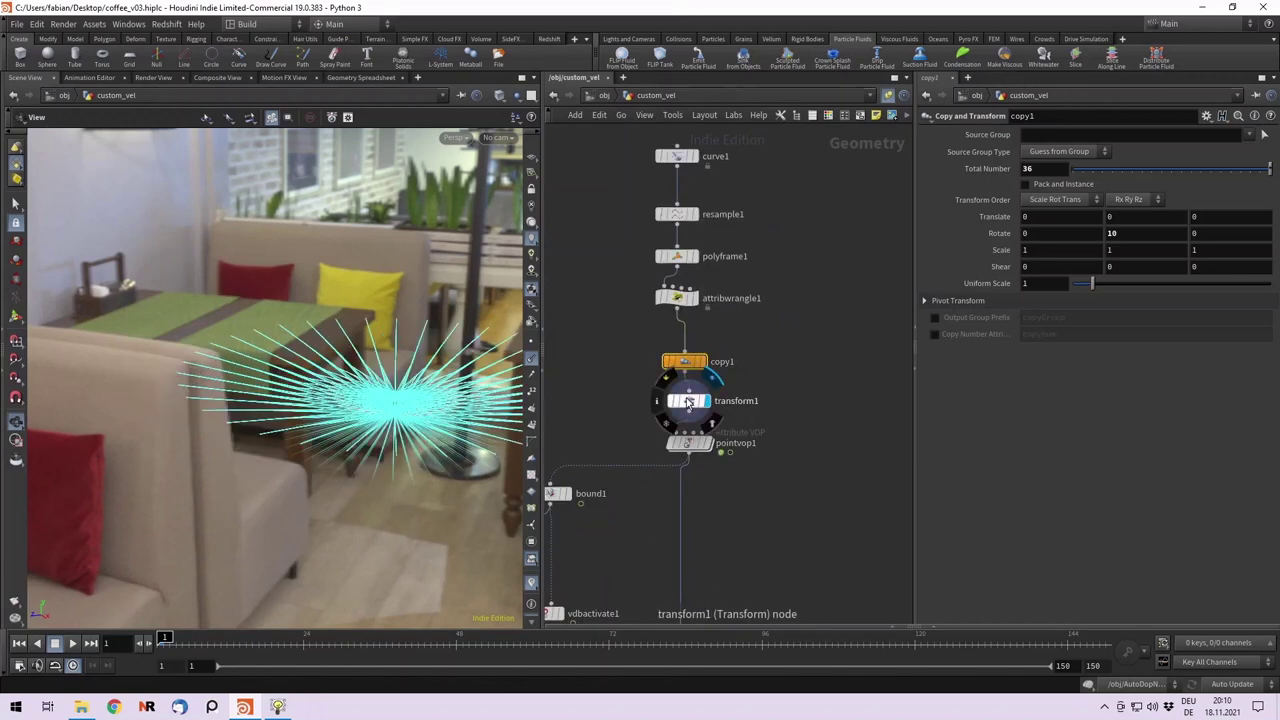
{"action": "left_click", "coordinate": [714, 446]}
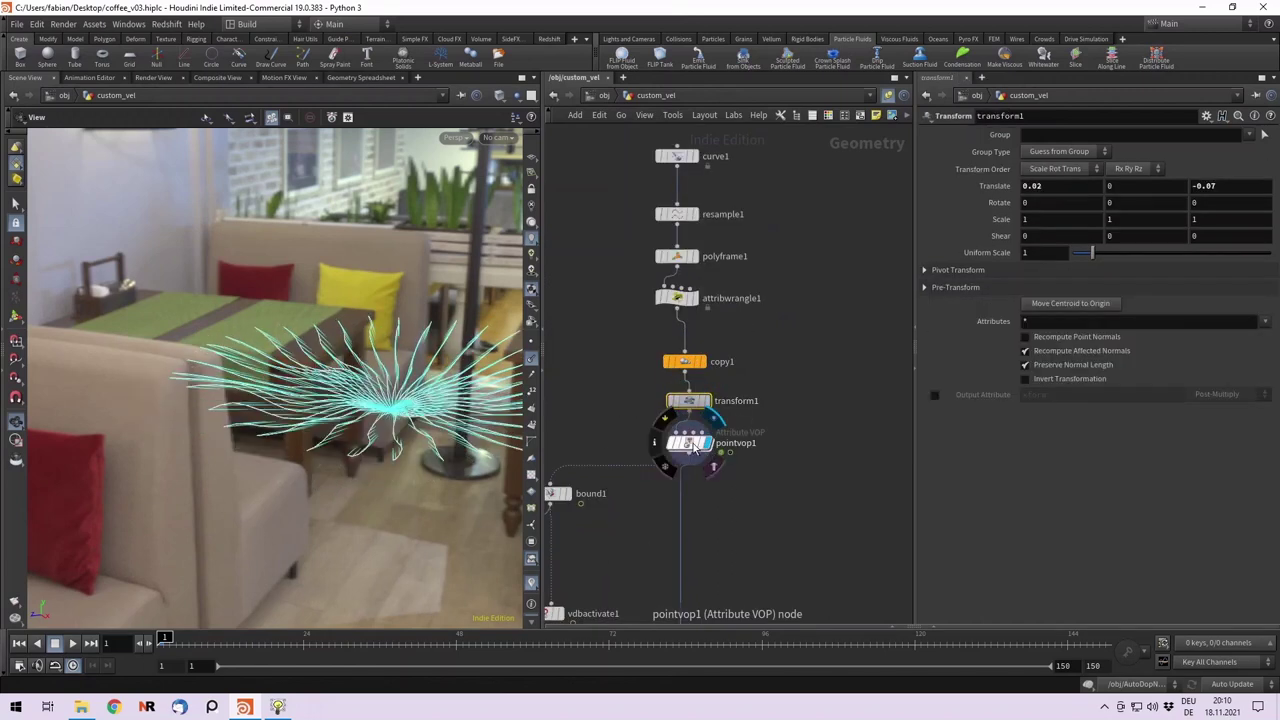
{"action": "left_click", "coordinate": [532, 361]}
{"action": "middle_click_drag", "start_coordinate": [366, 379], "coordinate": [282, 378]}
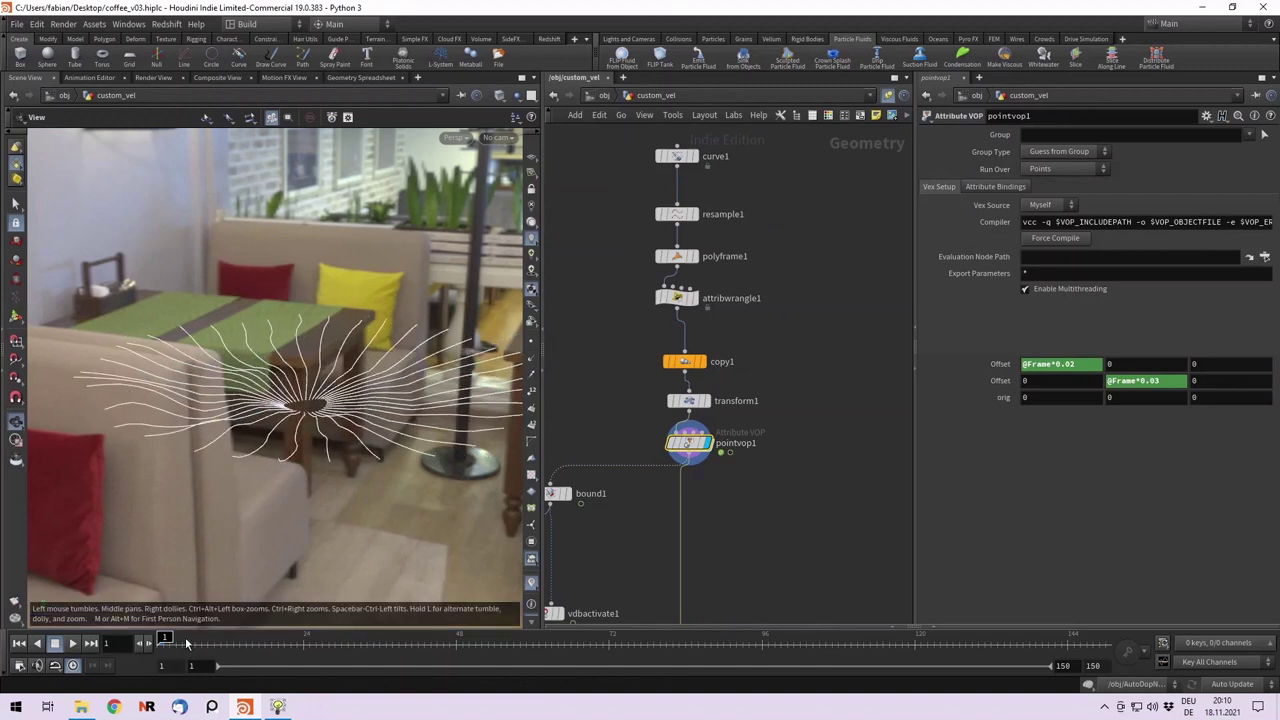
{"action": "left_click_drag", "start_coordinate": [186, 643], "coordinate": [155, 648]}
{"action": "left_click_drag", "start_coordinate": [337, 374], "coordinate": [340, 345]}
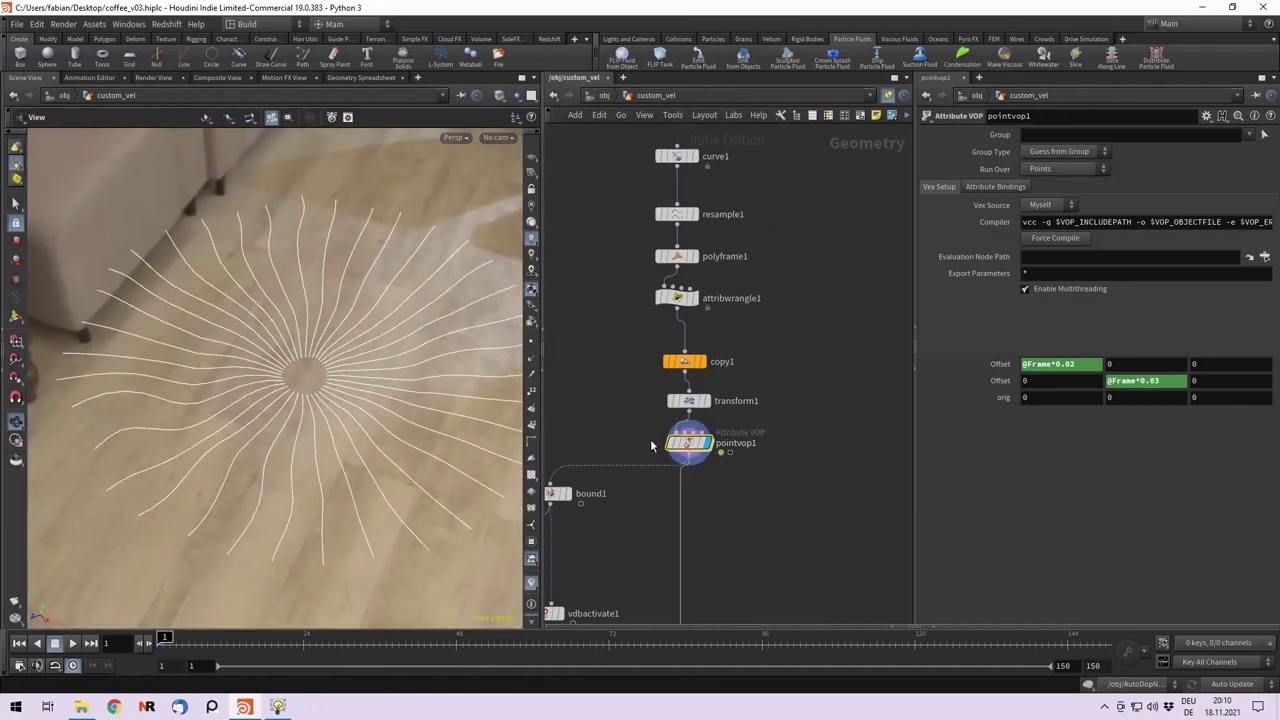
Enable the dist visualizer and examine the distance colouring along pointvop1's curves.
{"action": "left_click", "coordinate": [530, 584]}
{"action": "left_click", "coordinate": [535, 528]}
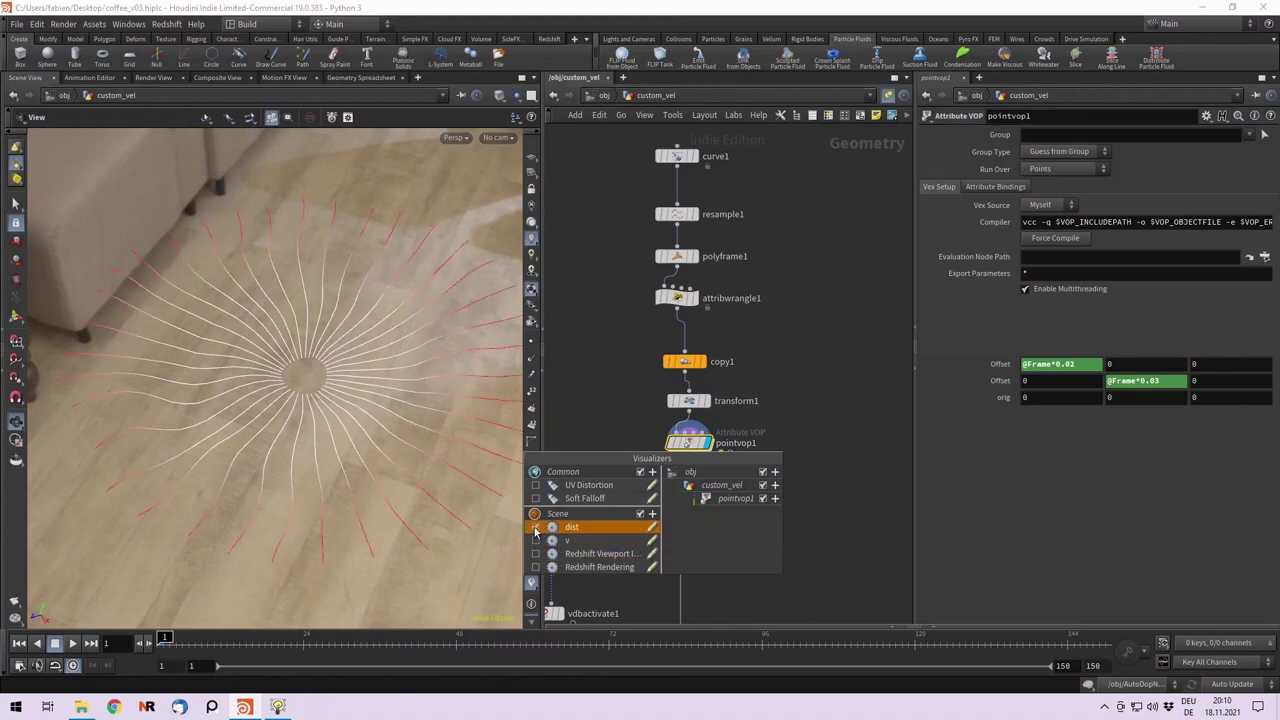
{"action": "left_click", "coordinate": [803, 384]}
{"action": "left_click_drag", "start_coordinate": [170, 391], "coordinate": [130, 355]}
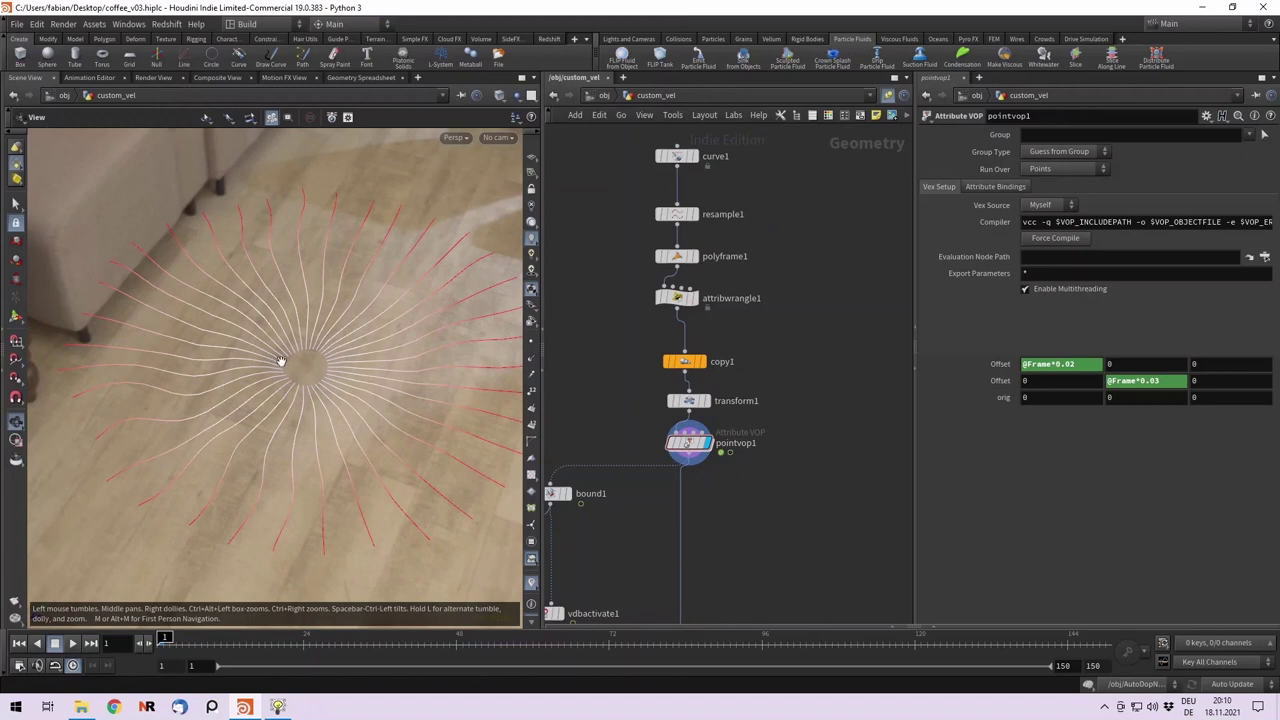
{"action": "left_click_drag", "start_coordinate": [310, 386], "coordinate": [311, 364]}
{"action": "scroll", "coordinate": [311, 366], "scroll_direction": "down", "scroll_amount": 4}
{"action": "scroll", "coordinate": [311, 366], "scroll_direction": "up", "scroll_amount": 4}
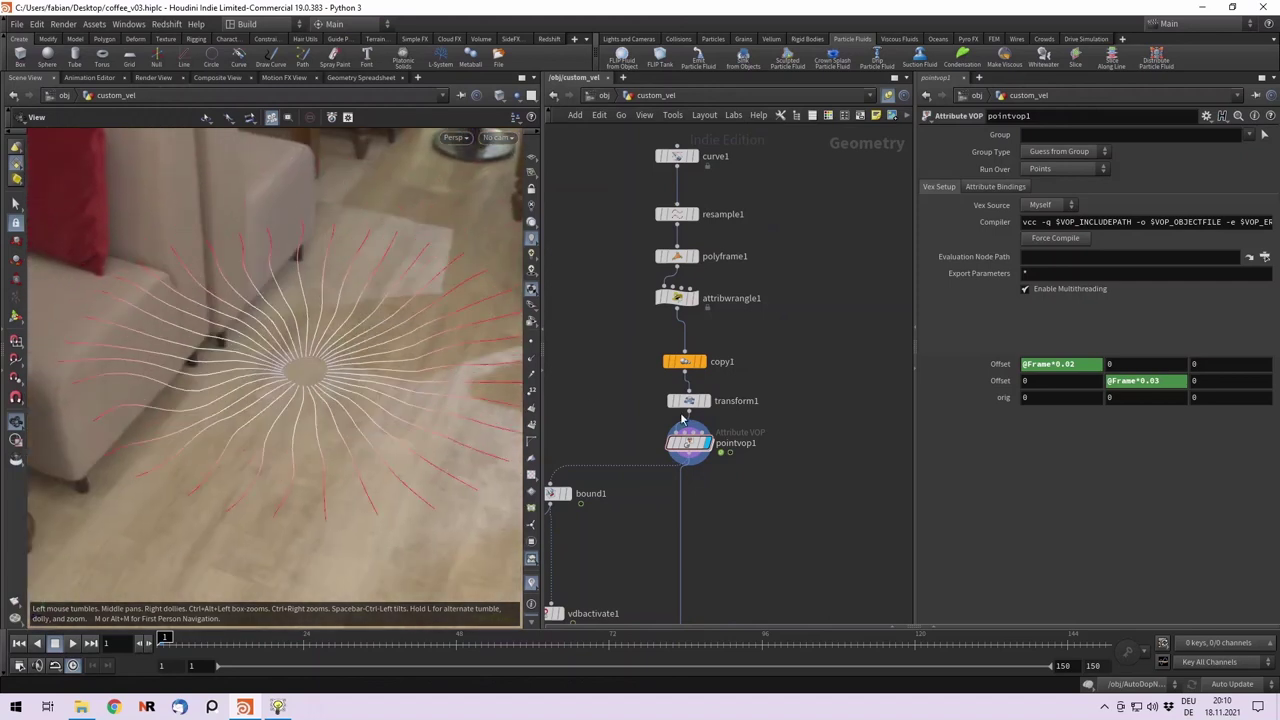
Open pointvop1's VOP network and examine its turbulent noise and distance nodes.
{"action": "double_click", "coordinate": [690, 447]}
{"action": "scroll", "coordinate": [655, 430], "scroll_direction": "up", "scroll_amount": 4}
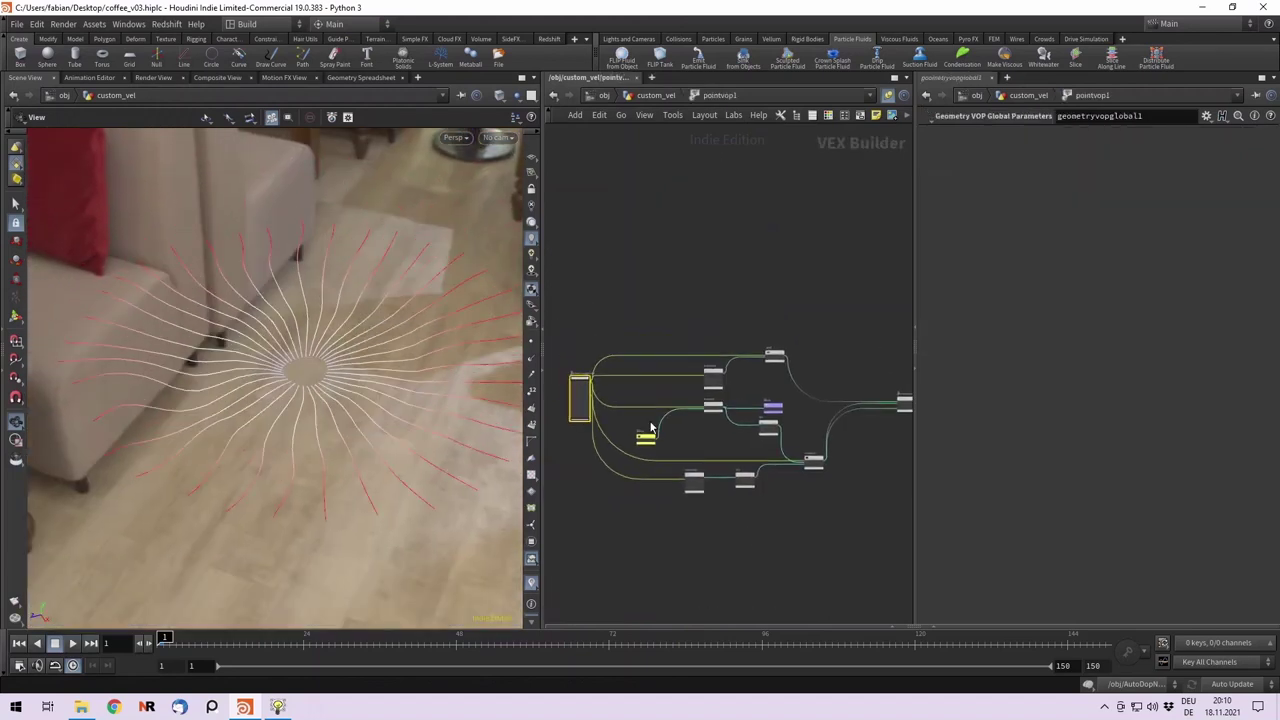
{"action": "scroll", "coordinate": [685, 427], "scroll_direction": "up", "scroll_amount": 6}
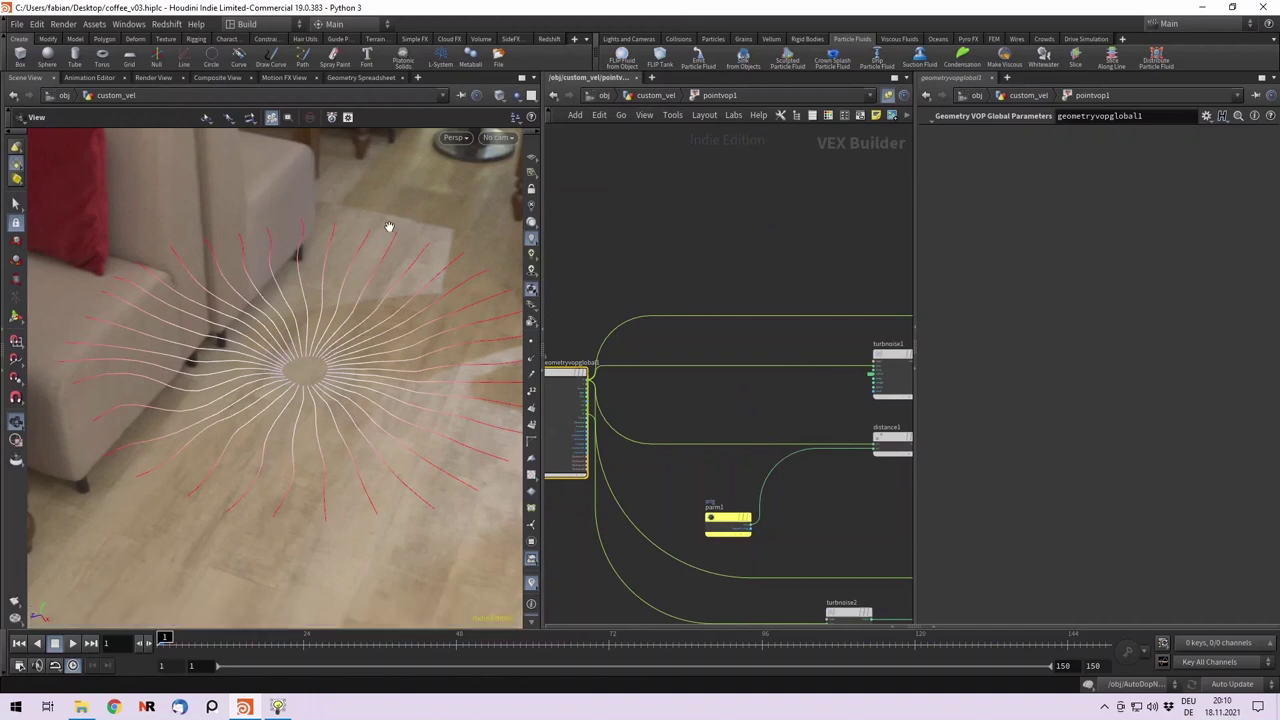
Examine how the distance node feeds the dist bind and fit2, and inspect multiply1's inputs in pointvop1's network.
{"action": "middle_click_drag", "start_coordinate": [739, 427], "coordinate": [660, 415]}
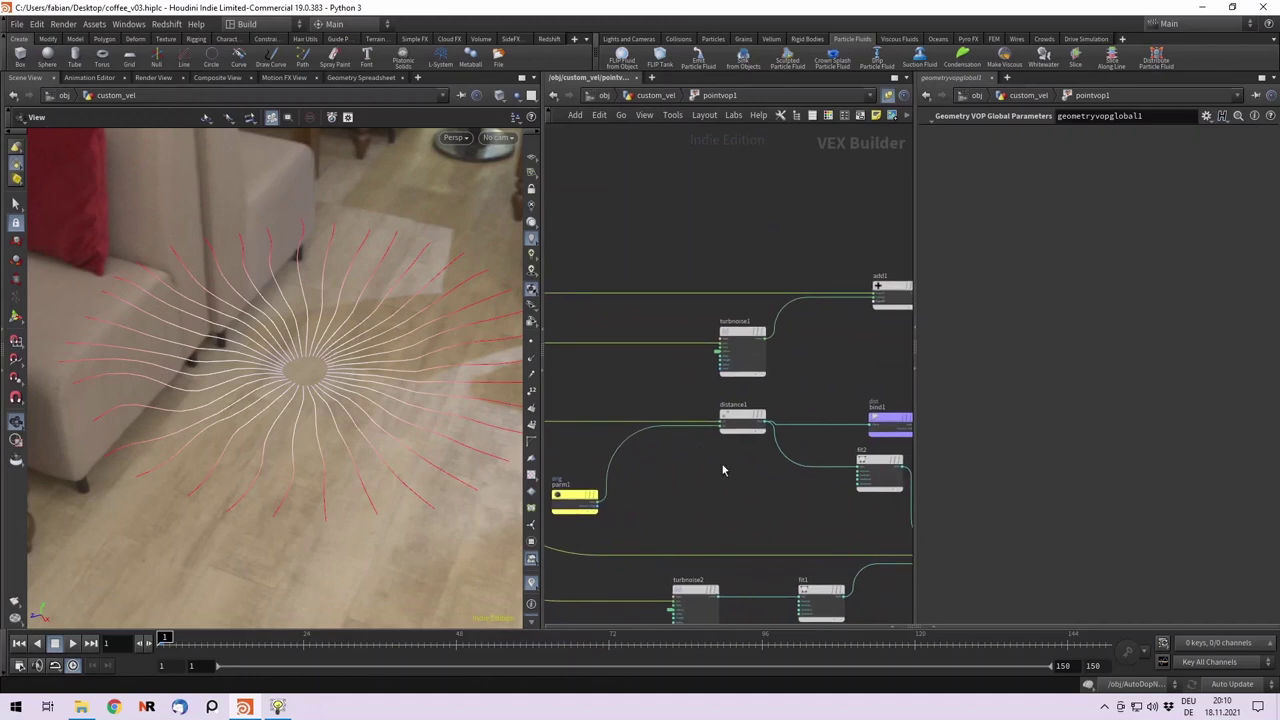
{"action": "middle_click_drag", "start_coordinate": [696, 449], "coordinate": [588, 438]}
{"action": "left_click", "coordinate": [708, 386]}
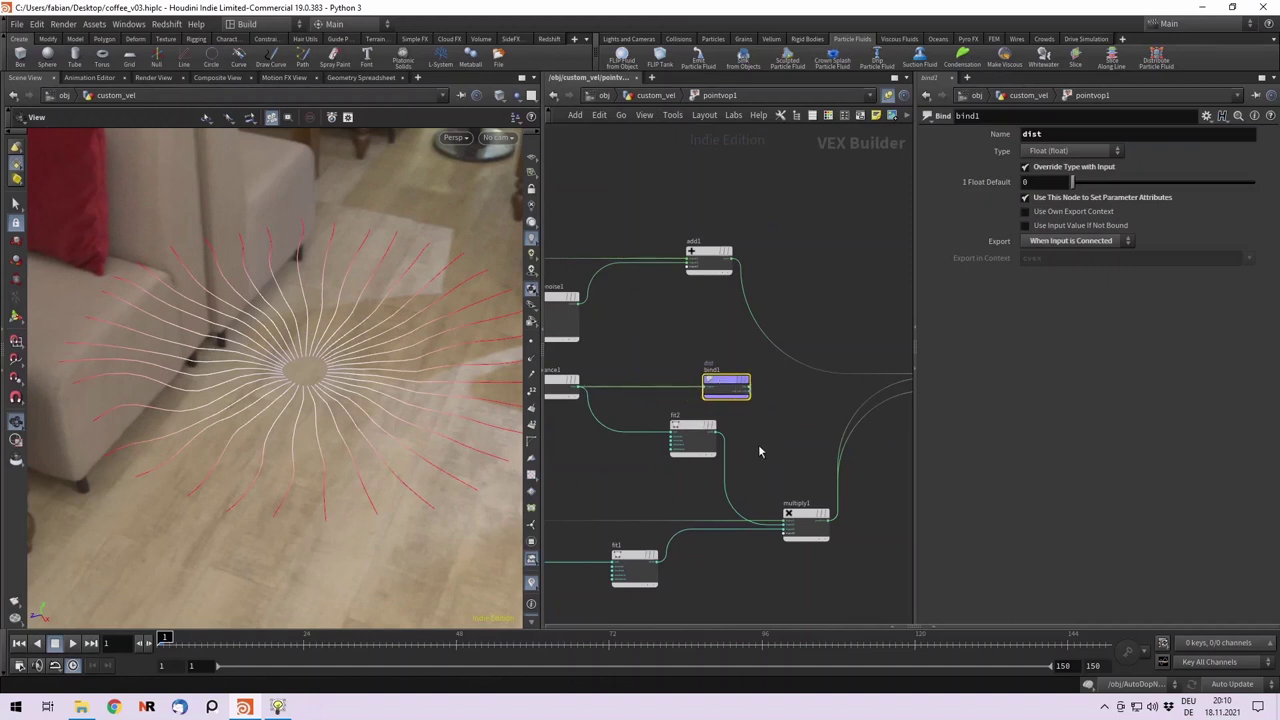
{"action": "middle_click_drag", "start_coordinate": [758, 444], "coordinate": [698, 357]}
{"action": "left_click", "coordinate": [651, 398]}
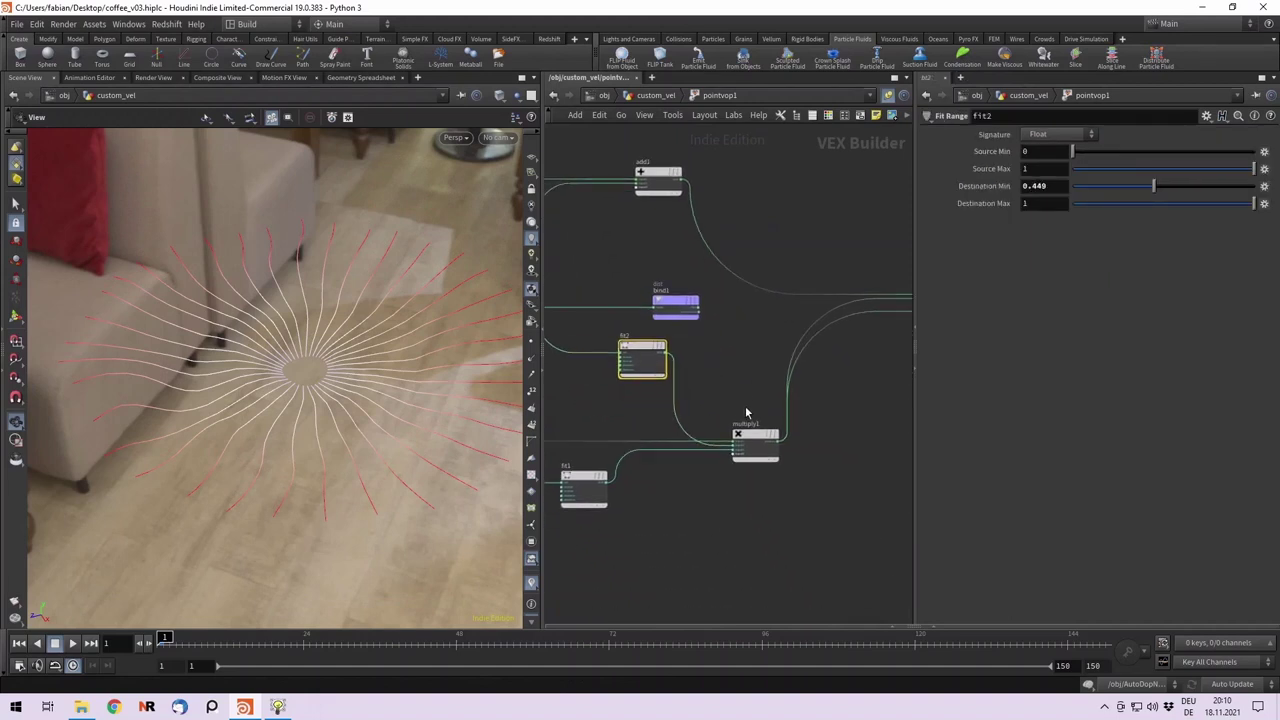
{"action": "left_click", "coordinate": [753, 446]}
{"action": "middle_click_drag", "start_coordinate": [626, 458], "coordinate": [712, 411]}
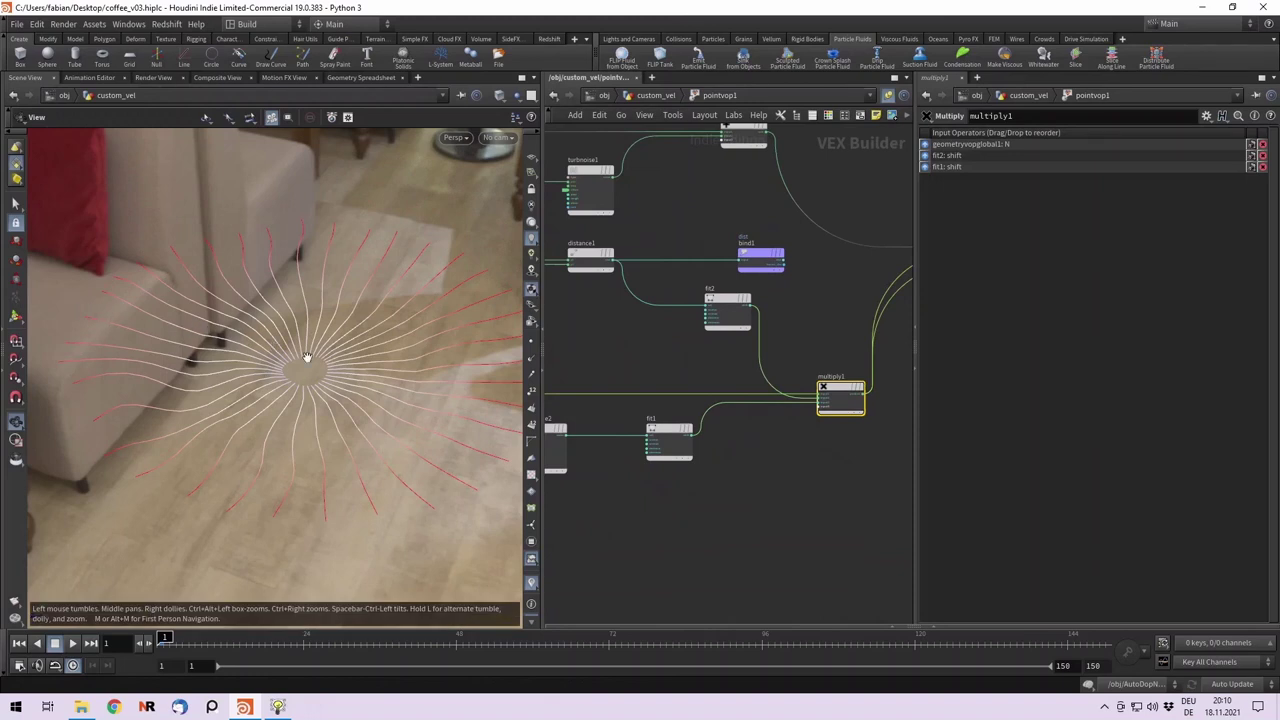
Trace the wires from multiply1 to geometryvopoutput1 and examine which output inputs they feed.
{"action": "middle_click_drag", "start_coordinate": [743, 531], "coordinate": [722, 506]}
{"action": "scroll", "coordinate": [900, 477], "scroll_direction": "down", "scroll_amount": 2}
{"action": "scroll", "coordinate": [620, 496], "scroll_direction": "up", "scroll_amount": 1}
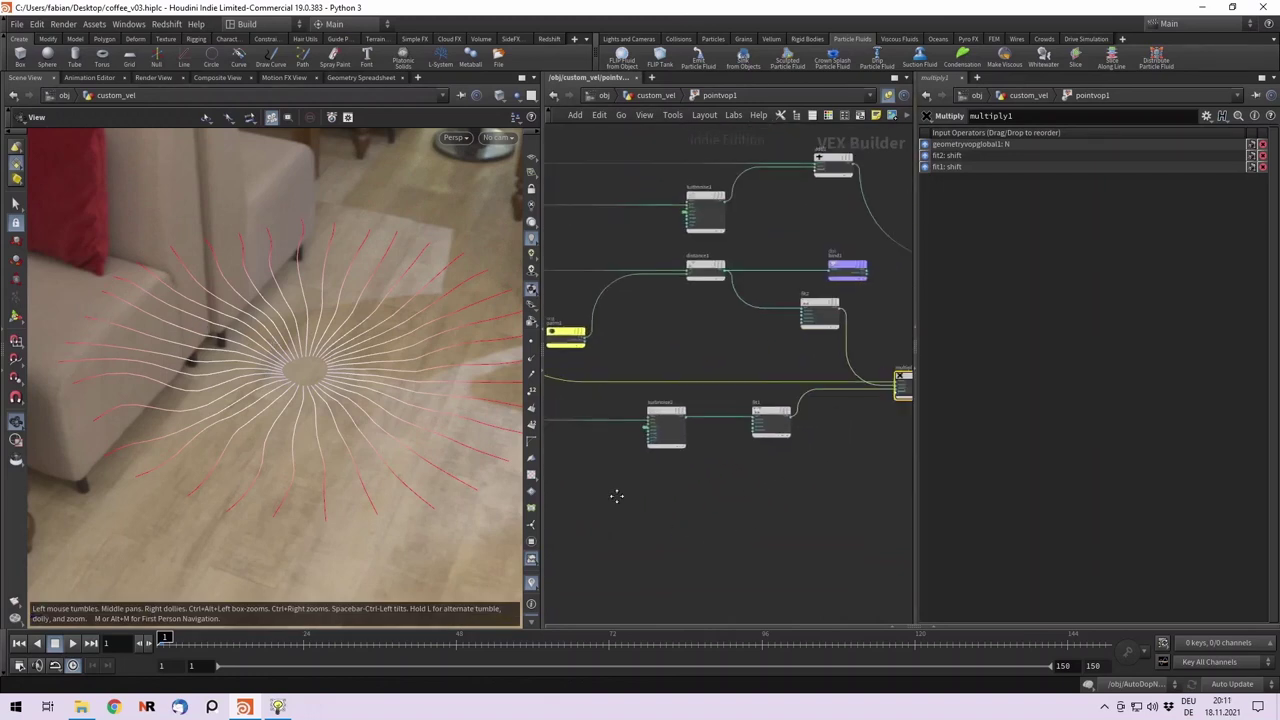
{"action": "middle_click_drag", "start_coordinate": [617, 496], "coordinate": [383, 529]}
{"action": "middle_click_drag", "start_coordinate": [807, 404], "coordinate": [783, 472]}
{"action": "scroll", "coordinate": [803, 376], "scroll_direction": "up", "scroll_amount": 4}
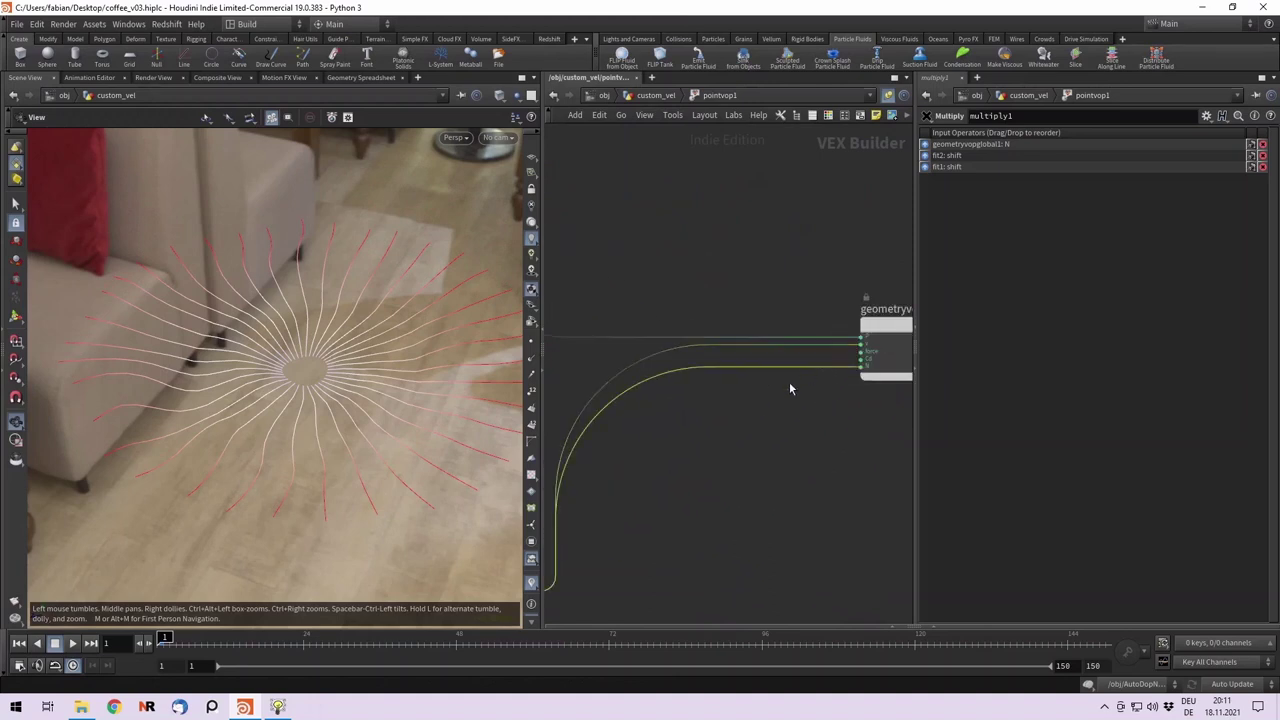
{"action": "middle_click_drag", "start_coordinate": [789, 389], "coordinate": [600, 460]}
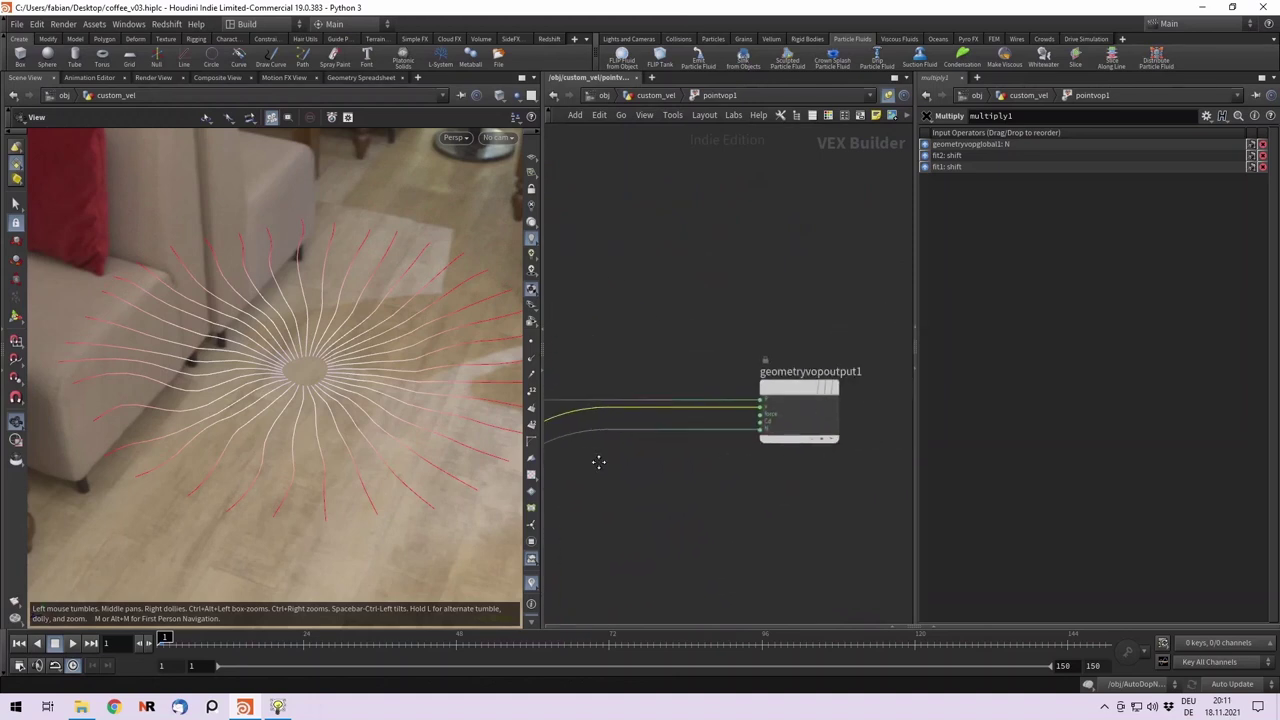
{"action": "middle_click_drag", "start_coordinate": [741, 473], "coordinate": [728, 481]}
{"action": "middle_click_drag", "start_coordinate": [556, 434], "coordinate": [642, 438]}
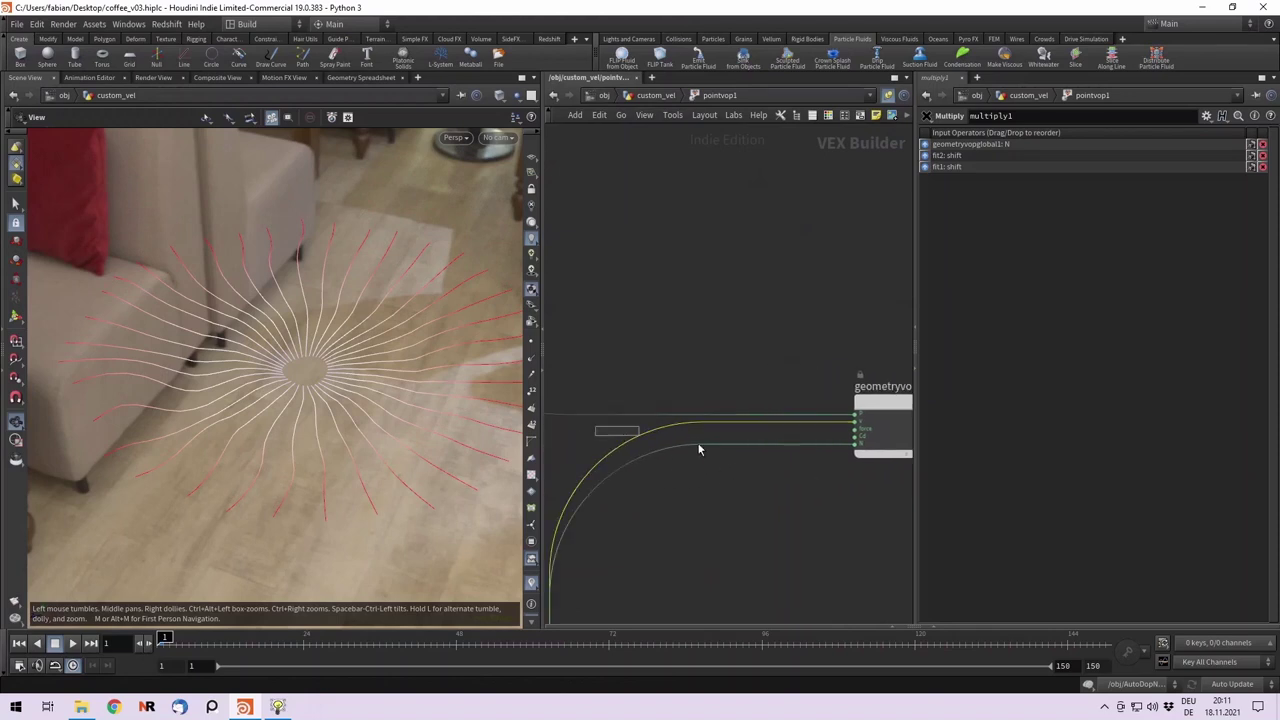
{"action": "middle_click_drag", "start_coordinate": [740, 467], "coordinate": [806, 394]}
Return to the custom_vel network, display bound1 and examine its padded bounding box around the curves.
{"action": "left_click", "coordinate": [656, 96]}
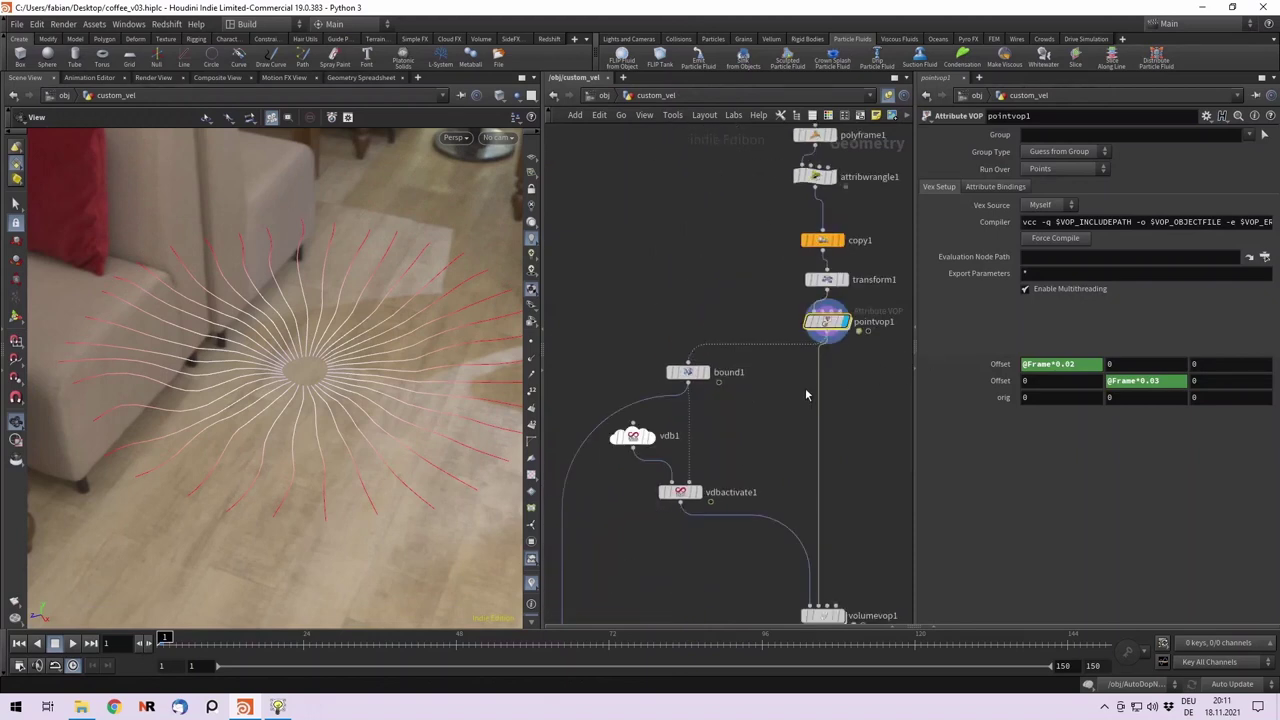
{"action": "left_click", "coordinate": [704, 372]}
{"action": "left_click", "coordinate": [690, 372]}
{"action": "left_click_drag", "start_coordinate": [371, 329], "coordinate": [405, 275]}
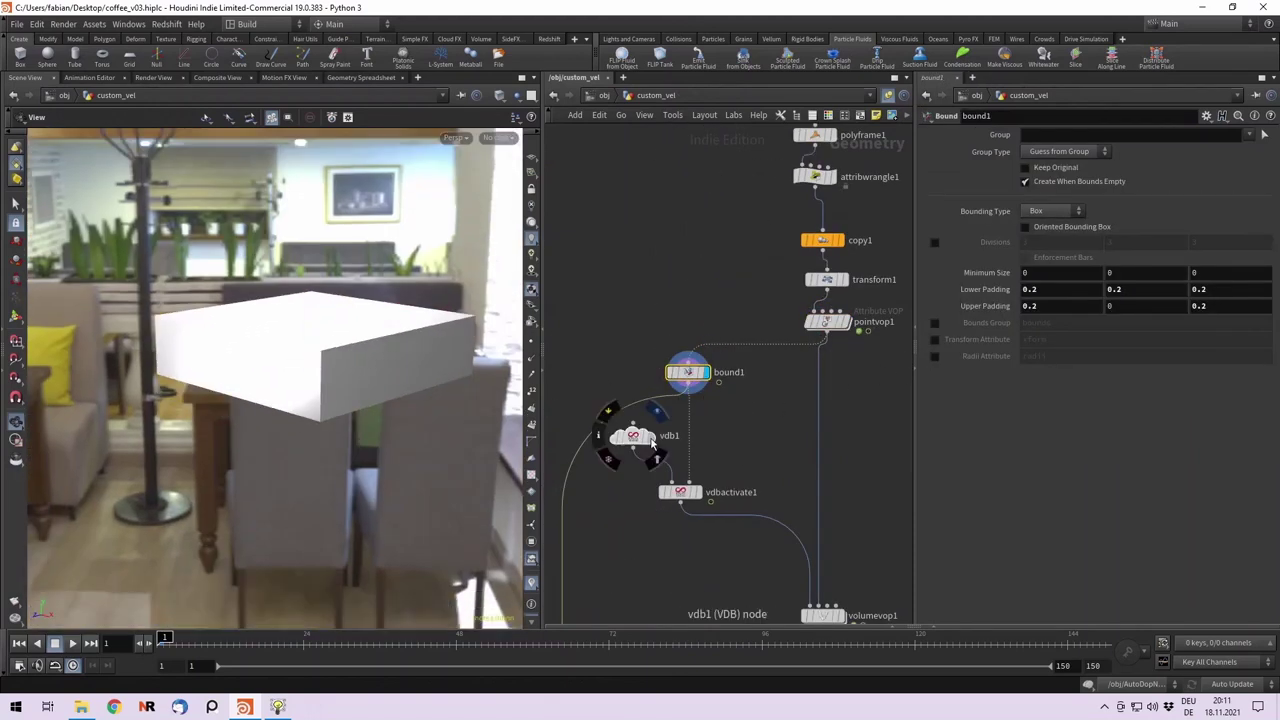
Display vdb1 and examine its grid name and voxel size.
{"action": "left_click", "coordinate": [651, 438]}
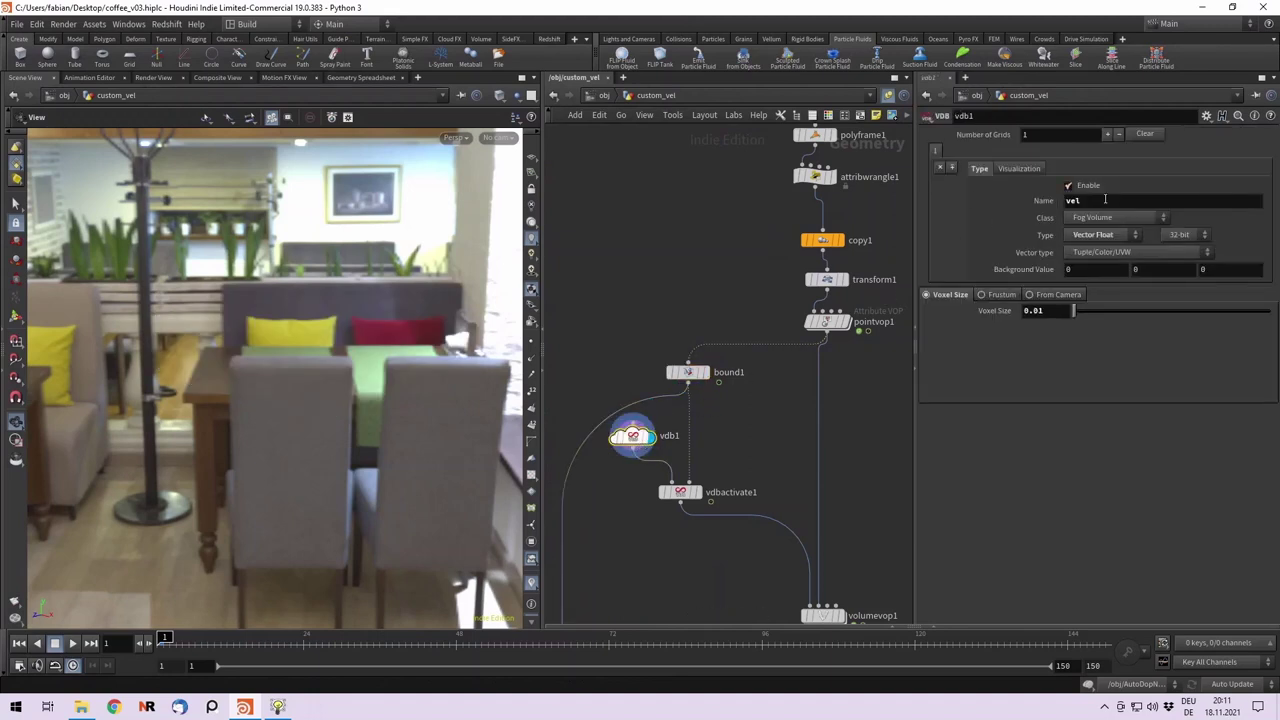
{"action": "double_click", "coordinate": [1105, 200]}
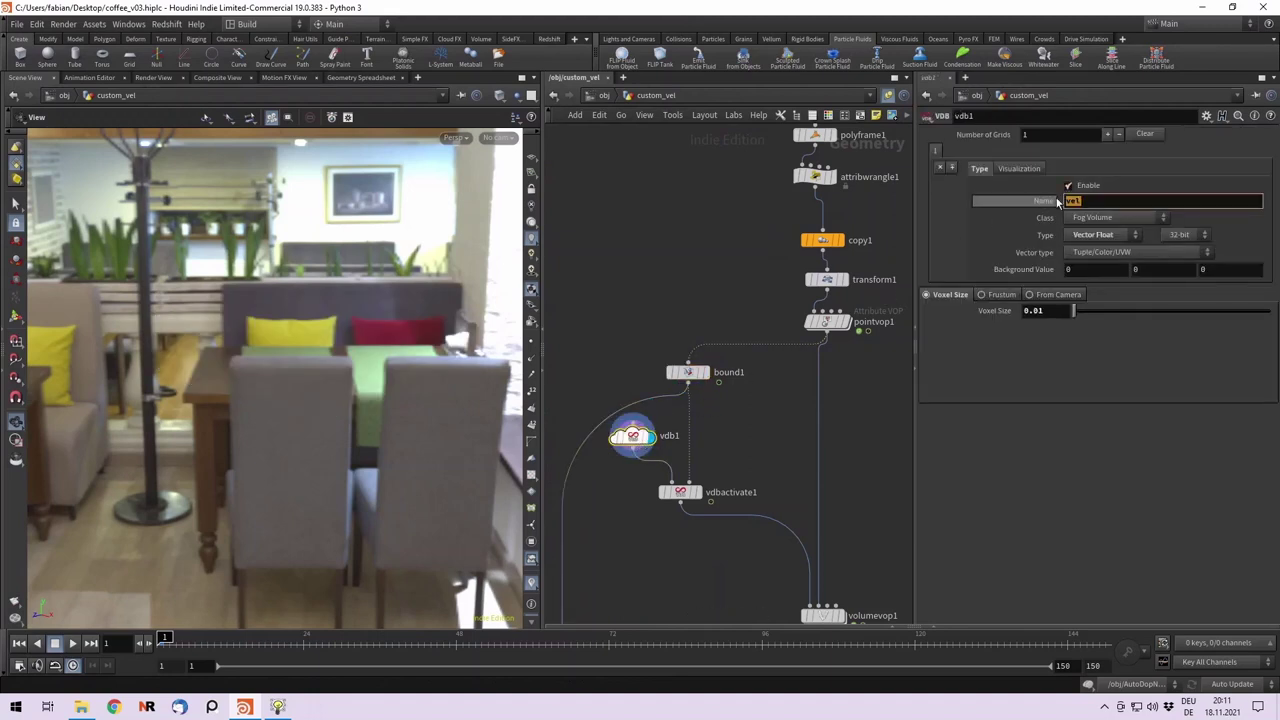
{"action": "double_click", "coordinate": [1049, 311]}
Display vdbactivate1 and examine its reference settings and the activated volume from another angle.
{"action": "mouse_move", "coordinate": [707, 496]}
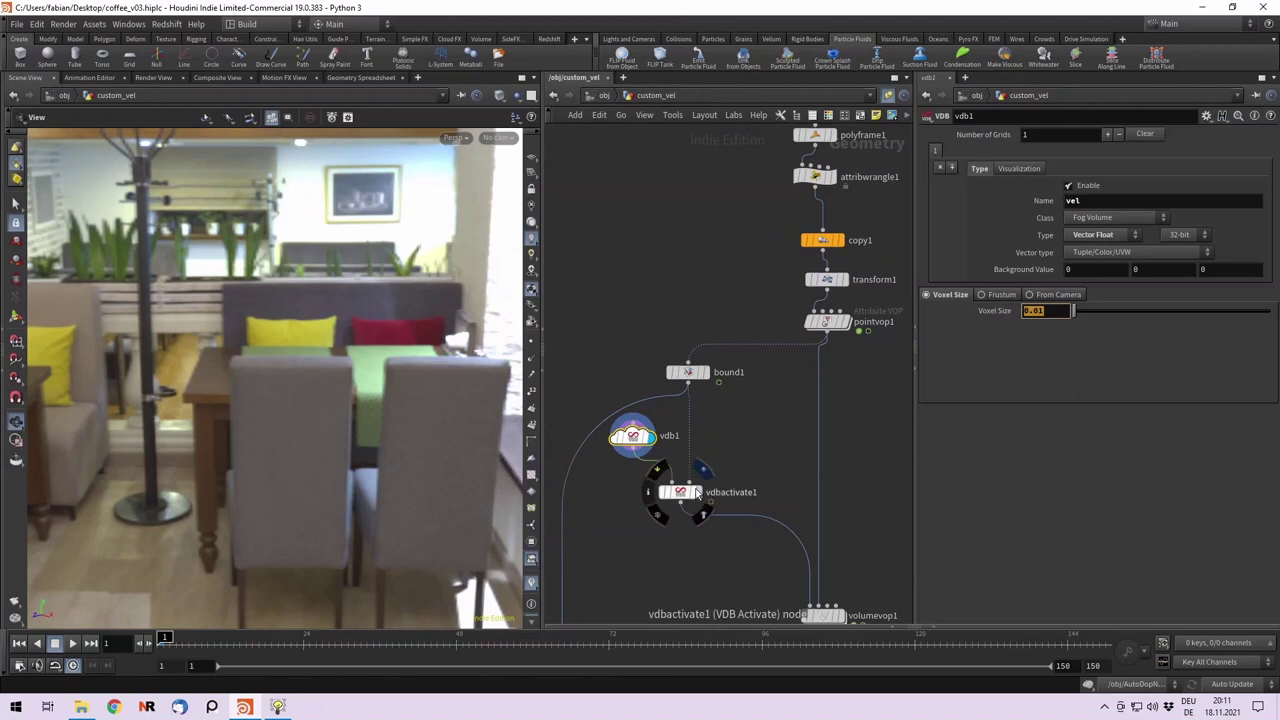
{"action": "left_click", "coordinate": [703, 471]}
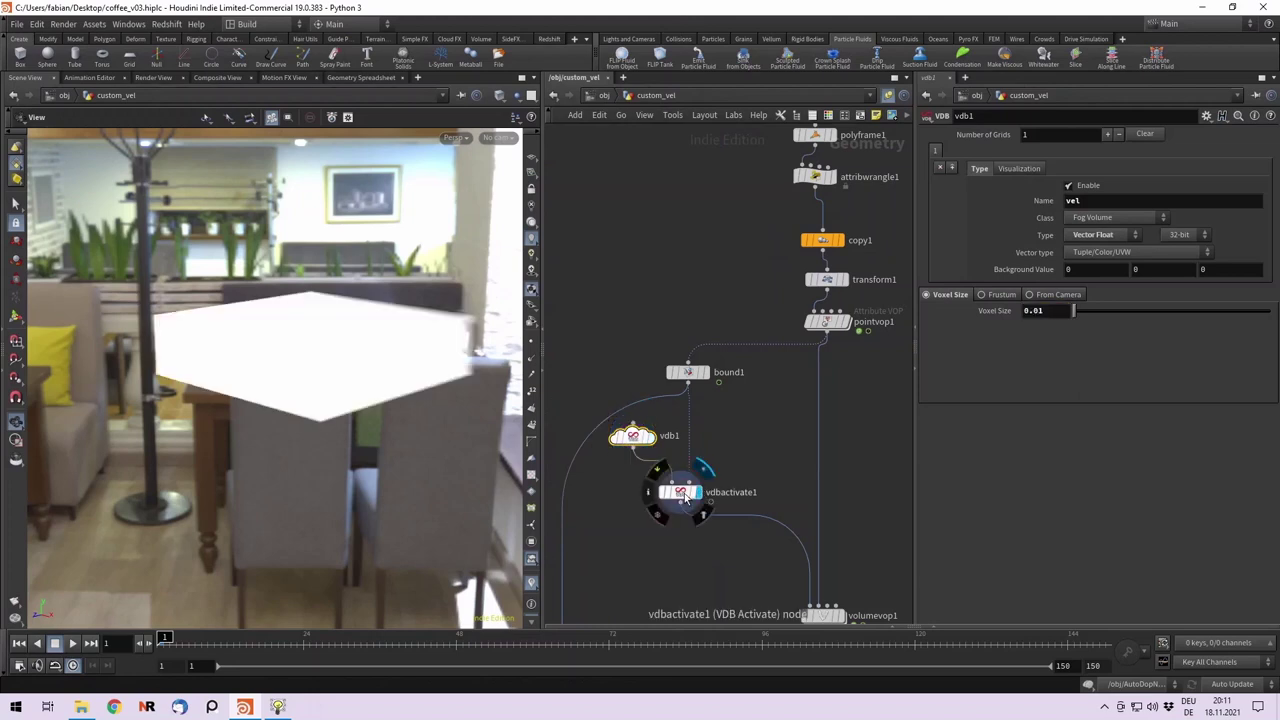
{"action": "left_click", "coordinate": [686, 500]}
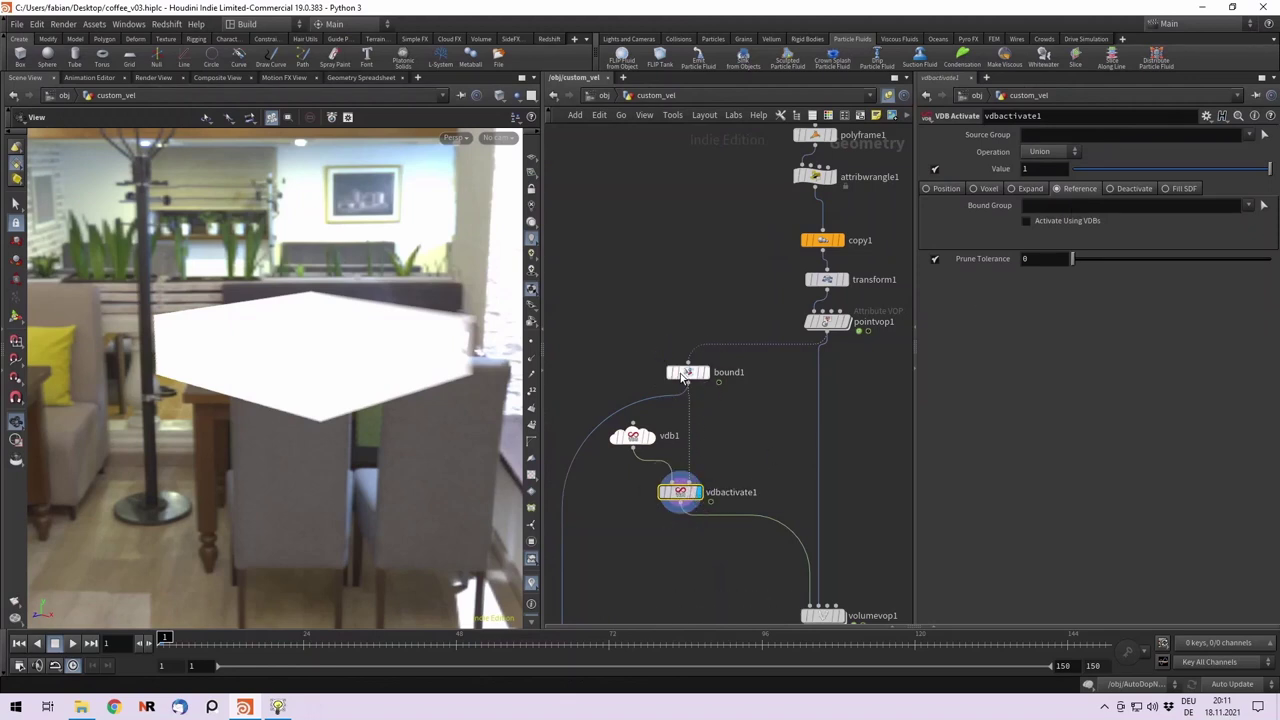
{"action": "left_click_drag", "start_coordinate": [371, 346], "coordinate": [400, 360]}
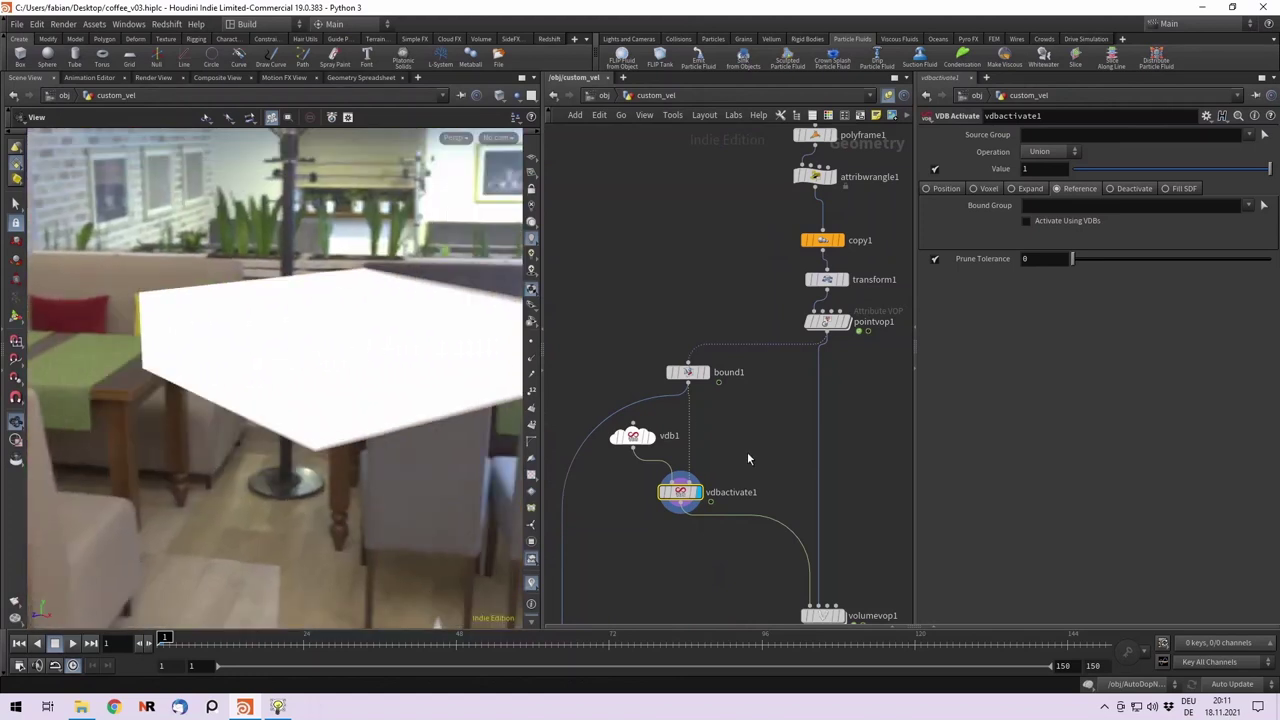
Follow vdbactivate1's connection into volumevop1 and display volumevop1's resulting volume.
{"action": "middle_click_drag", "start_coordinate": [747, 452], "coordinate": [666, 251]}
{"action": "scroll", "coordinate": [762, 420], "scroll_direction": "up", "scroll_amount": 2}
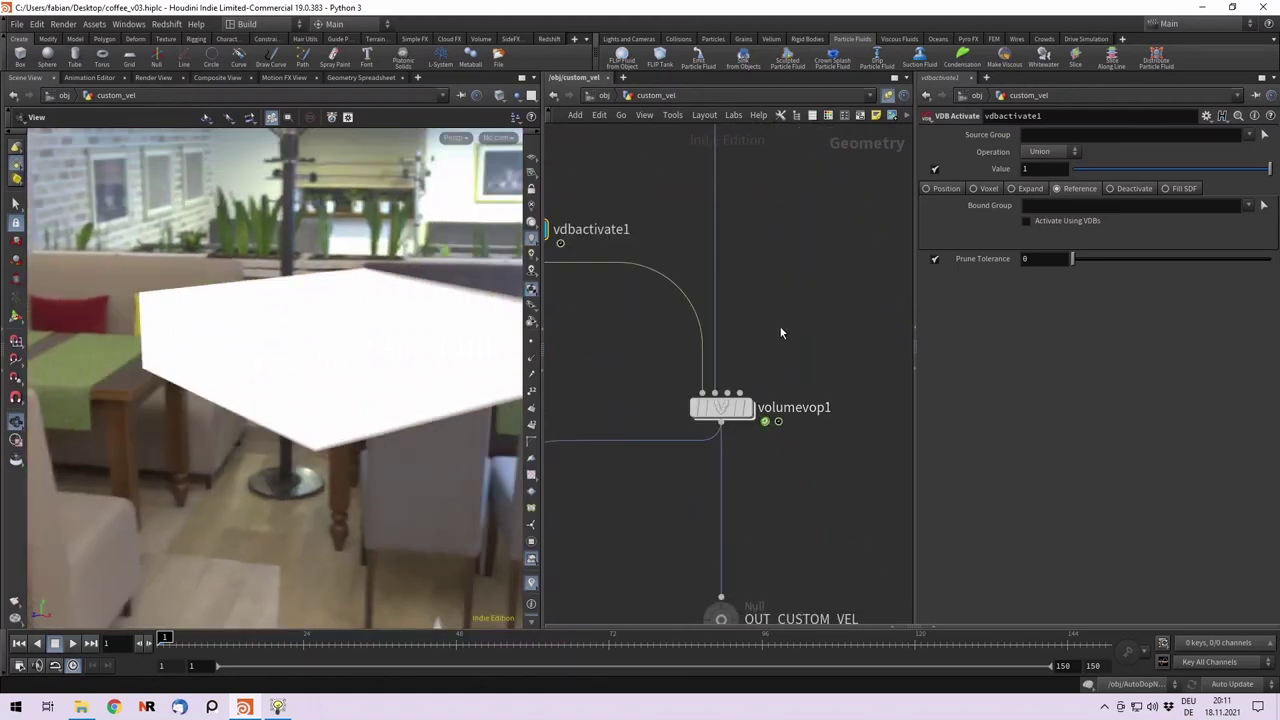
{"action": "middle_click_drag", "start_coordinate": [781, 333], "coordinate": [777, 555]}
{"action": "middle_click_drag", "start_coordinate": [763, 354], "coordinate": [782, 186]}
{"action": "left_click", "coordinate": [724, 260]}
{"action": "middle_click_drag", "start_coordinate": [837, 420], "coordinate": [937, 431]}
{"action": "left_click", "coordinate": [604, 299]}
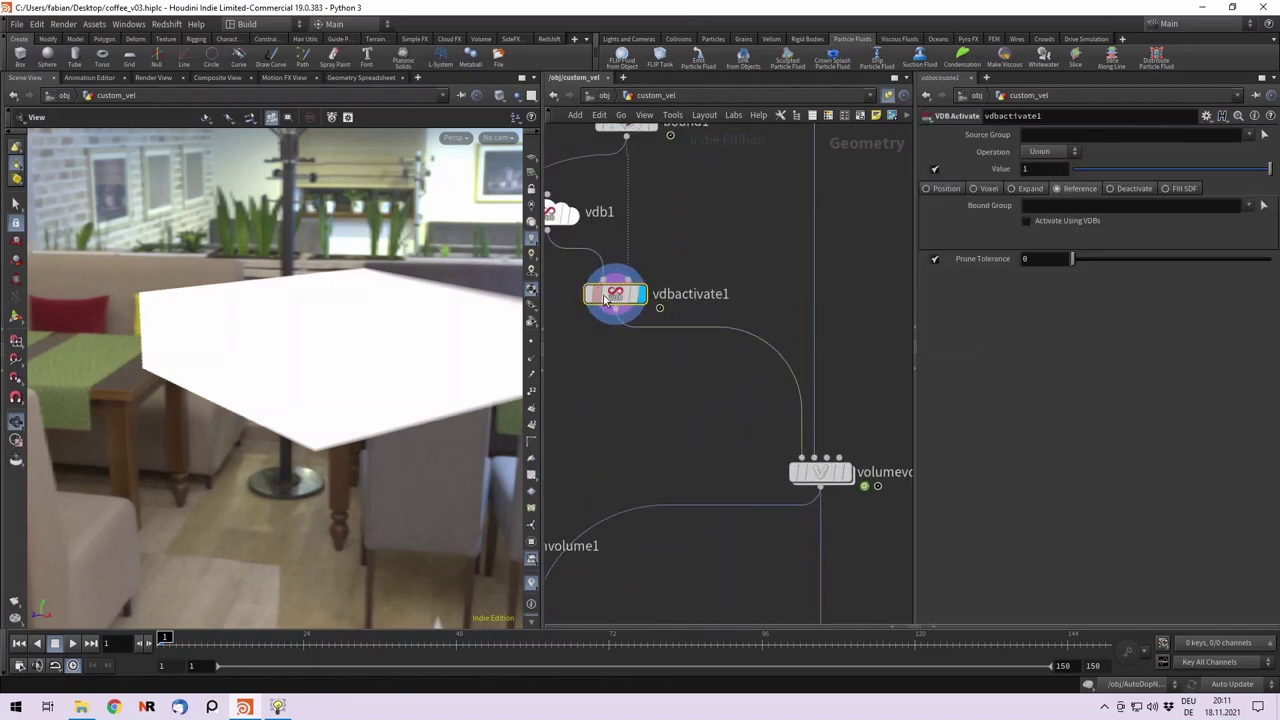
{"action": "mouse_move", "coordinate": [751, 458]}
{"action": "left_click", "coordinate": [789, 408]}
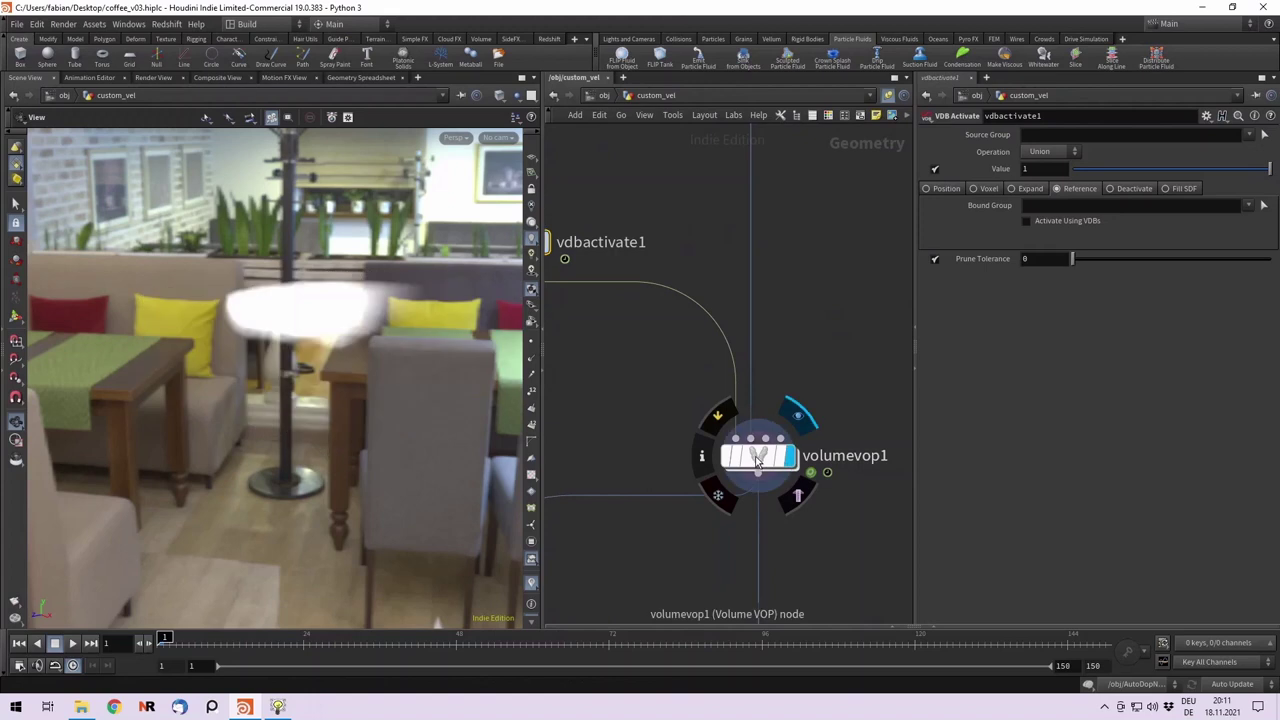
Open volumevop1's VOP network, move pcopen1 slightly up and examine its input connections.
{"action": "double_click", "coordinate": [755, 460]}
{"action": "scroll", "coordinate": [737, 414], "scroll_direction": "up", "scroll_amount": 3}
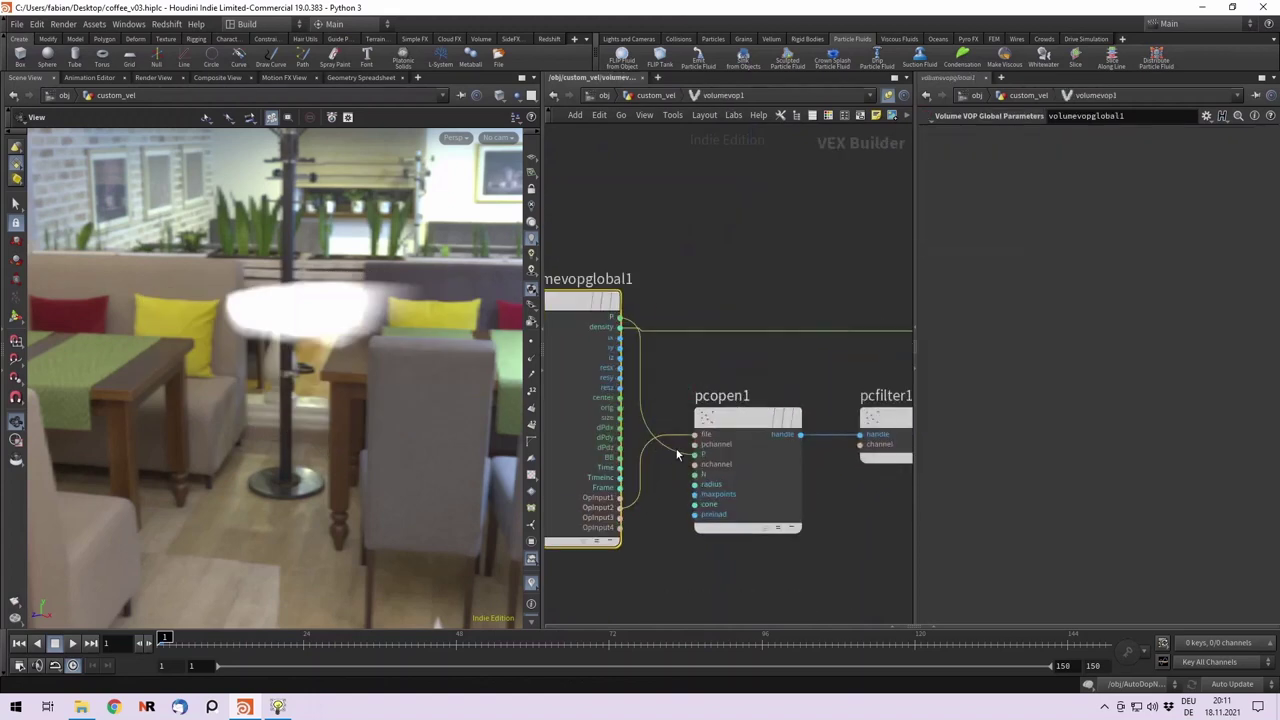
{"action": "mouse_move", "coordinate": [712, 426]}
{"action": "left_mouse_down"}
{"action": "mouse_move", "coordinate": [715, 400]}
{"action": "mouse_move", "coordinate": [712, 412]}
{"action": "left_mouse_up"}
{"action": "middle_click_drag", "start_coordinate": [704, 369], "coordinate": [674, 336]}
{"action": "middle_click_drag", "start_coordinate": [743, 391], "coordinate": [601, 371]}
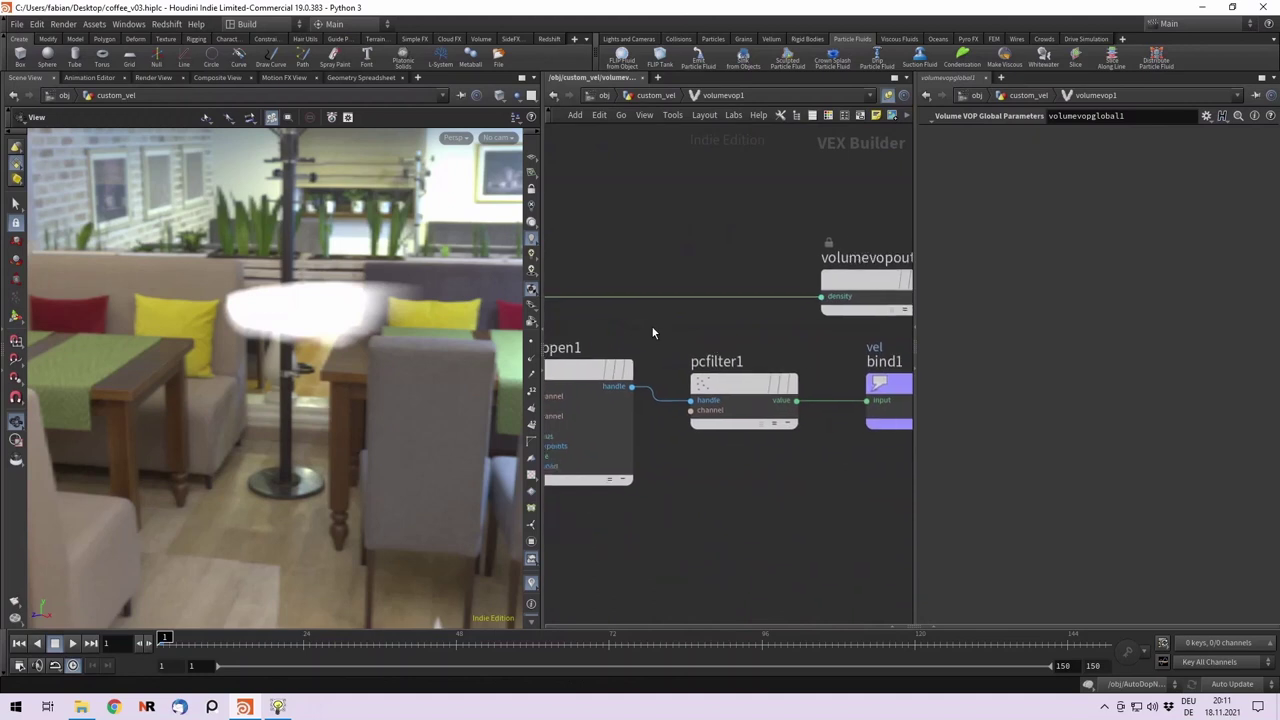
Align pcfilter1 and the vel bind node with pcopen1's wire, inspecting pcfilter1's channel and bind1's name.
{"action": "middle_click_drag", "start_coordinate": [652, 327], "coordinate": [646, 326]}
{"action": "left_click", "coordinate": [740, 397]}
{"action": "left_click_drag", "start_coordinate": [740, 387], "coordinate": [736, 373]}
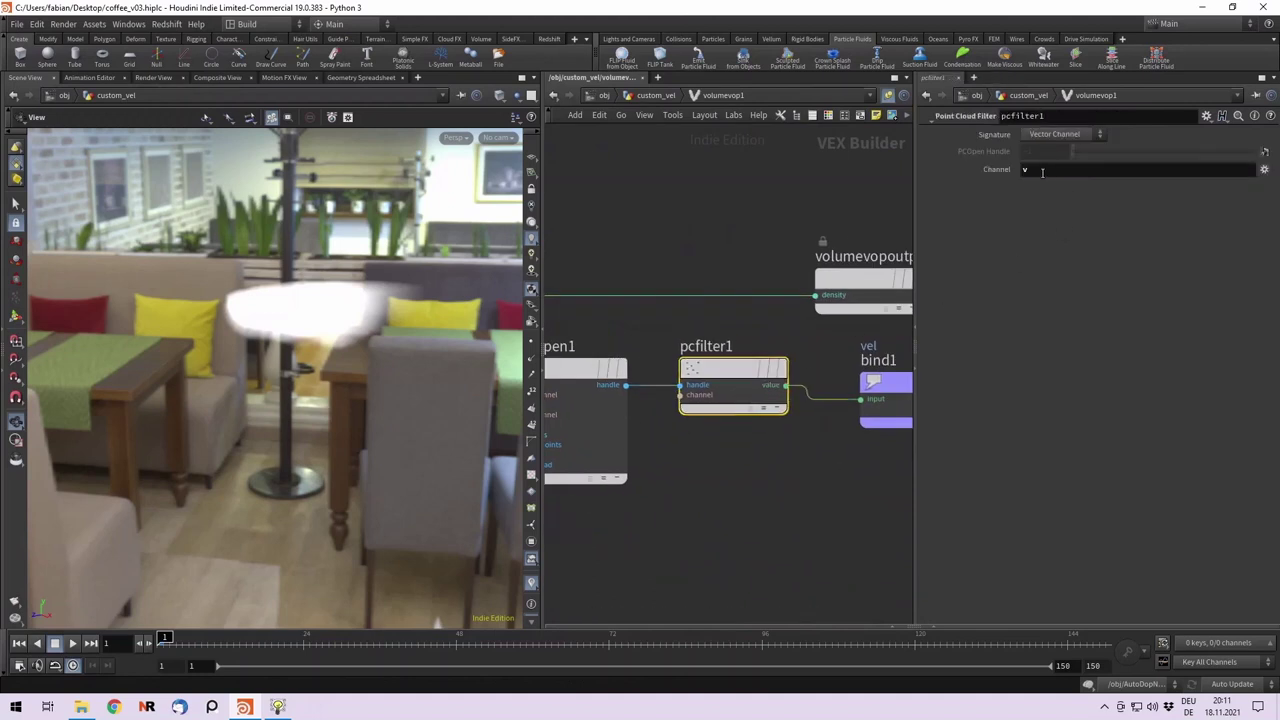
{"action": "middle_click_drag", "start_coordinate": [905, 388], "coordinate": [817, 371]}
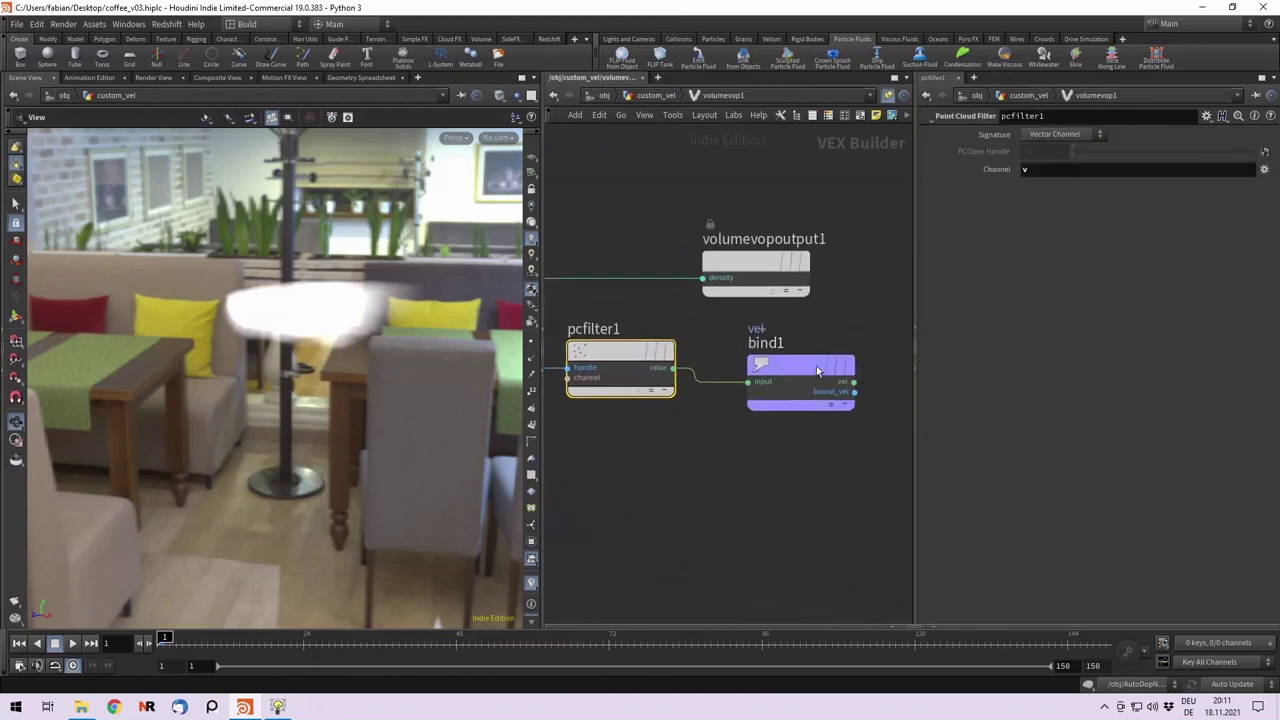
{"action": "left_click", "coordinate": [817, 371]}
{"action": "left_click_drag", "start_coordinate": [817, 371], "coordinate": [808, 359]}
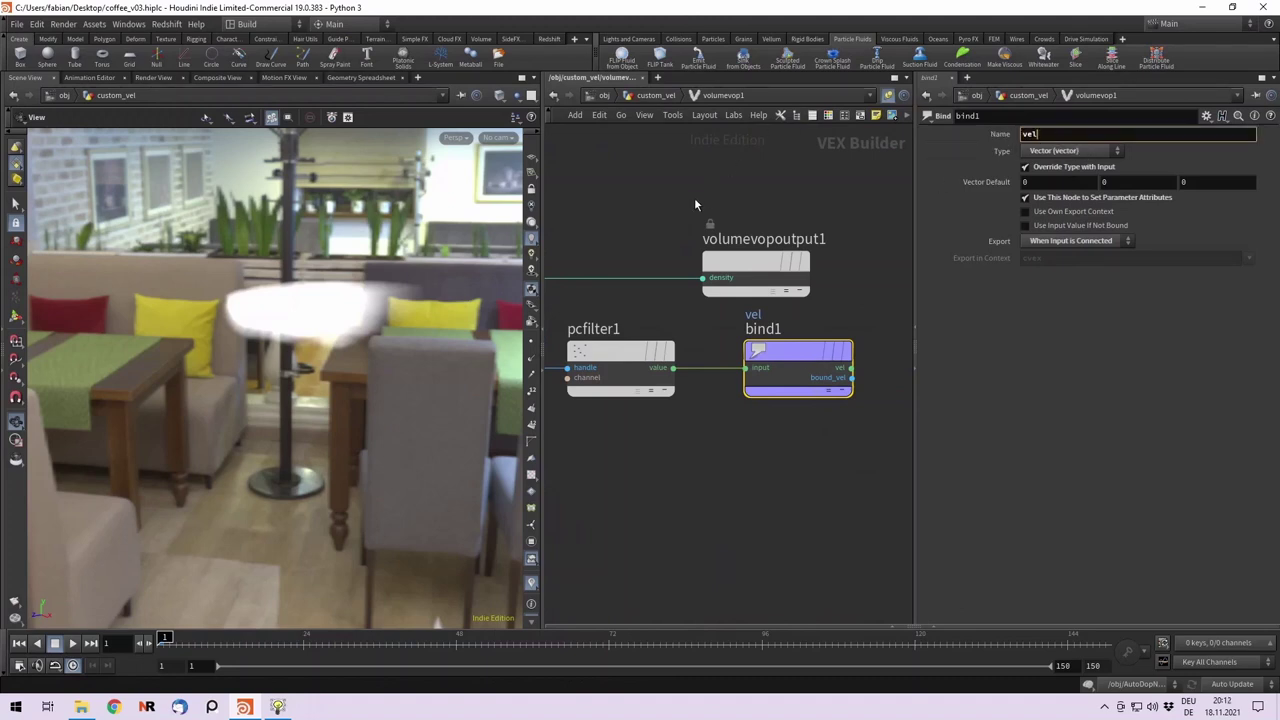
Return to the custom_vel network, display volumetrail1 and examine the coloured velocity trails from above.
{"action": "middle_click_drag", "start_coordinate": [667, 170], "coordinate": [698, 178]}
{"action": "left_click", "coordinate": [660, 98]}
{"action": "scroll", "coordinate": [857, 291], "scroll_direction": "down", "scroll_amount": 4}
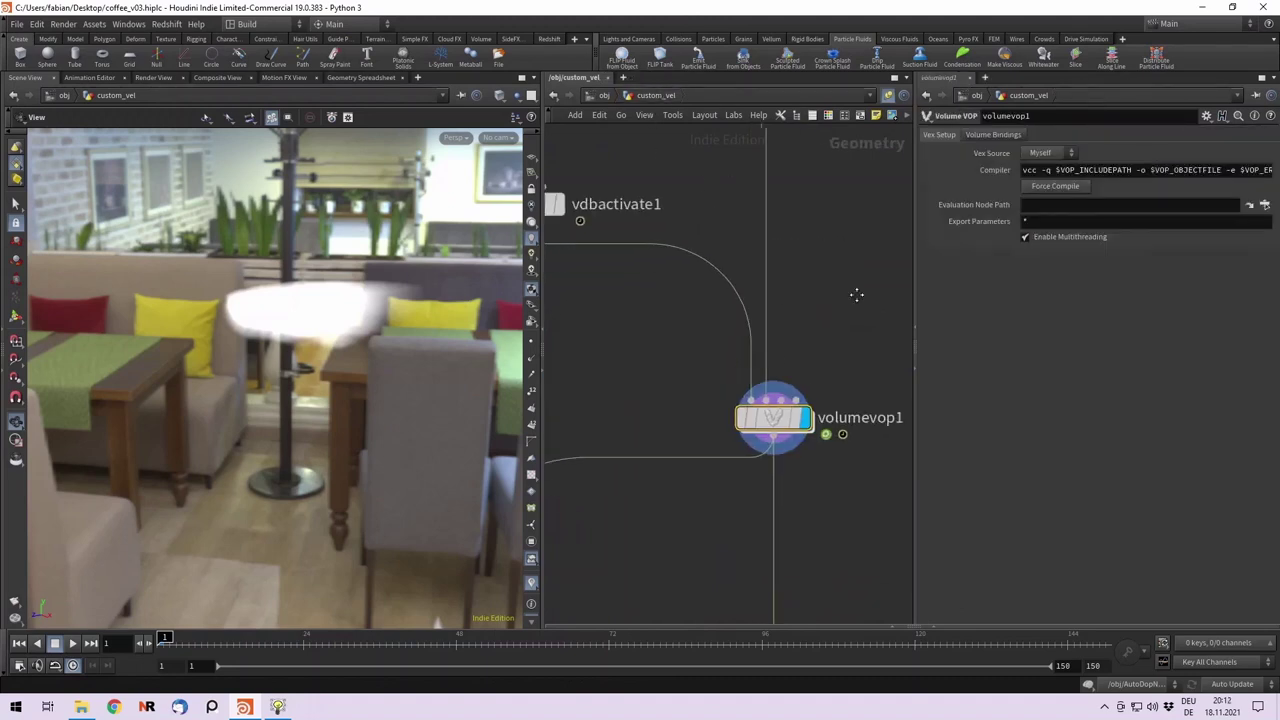
{"action": "scroll", "coordinate": [719, 446], "scroll_direction": "up", "scroll_amount": 3}
{"action": "scroll", "coordinate": [698, 421], "scroll_direction": "up", "scroll_amount": 1}
{"action": "left_click", "coordinate": [711, 390]}
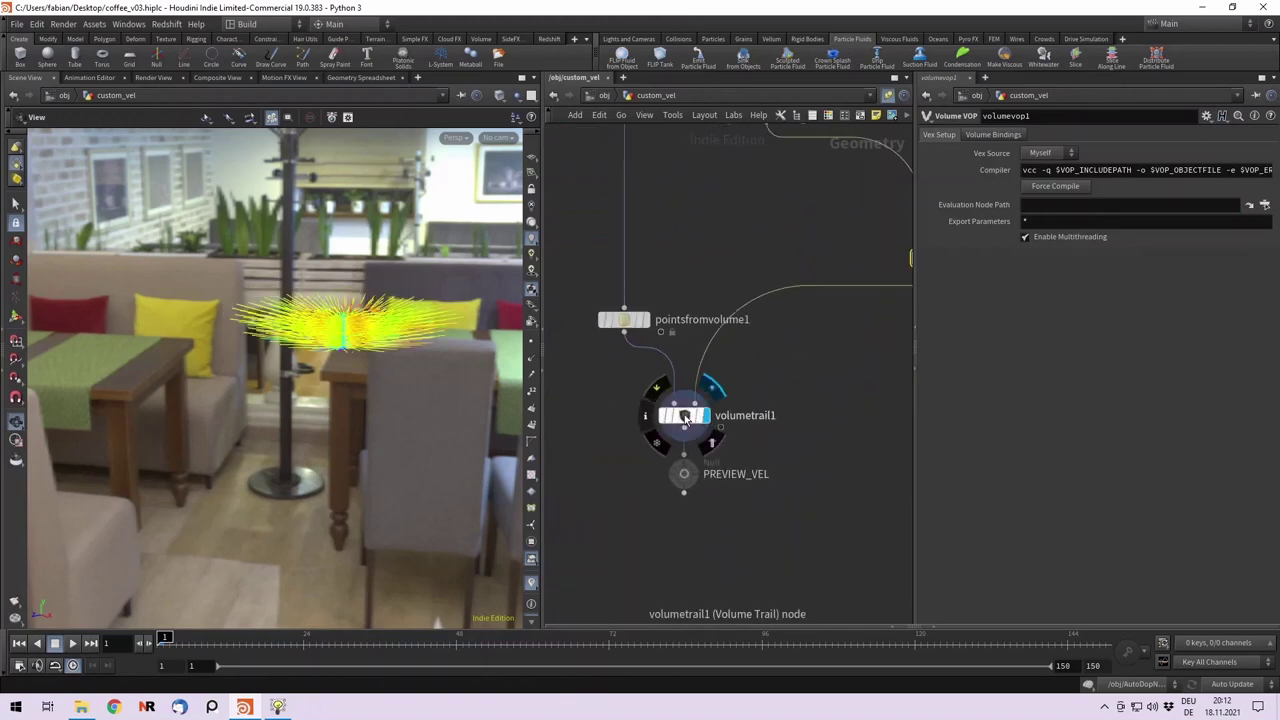
{"action": "left_click", "coordinate": [684, 415]}
{"action": "mouse_move", "coordinate": [391, 338]}
{"action": "left_mouse_down"}
{"action": "mouse_move", "coordinate": [366, 380]}
{"action": "mouse_move", "coordinate": [420, 420]}
{"action": "mouse_move", "coordinate": [371, 357]}
{"action": "mouse_move", "coordinate": [394, 266]}
{"action": "mouse_move", "coordinate": [363, 380]}
{"action": "mouse_move", "coordinate": [370, 330]}
{"action": "left_mouse_up"}
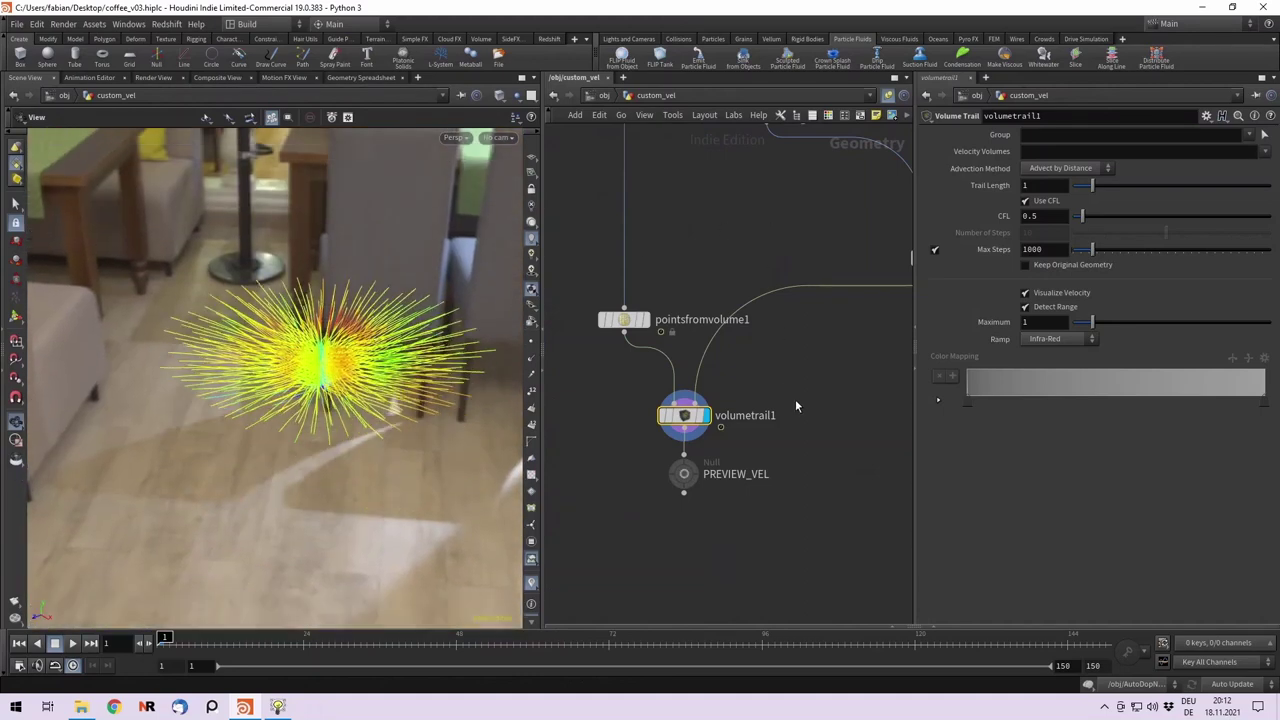
Return to the object level and look through cam1.
{"action": "left_click", "coordinate": [602, 96]}
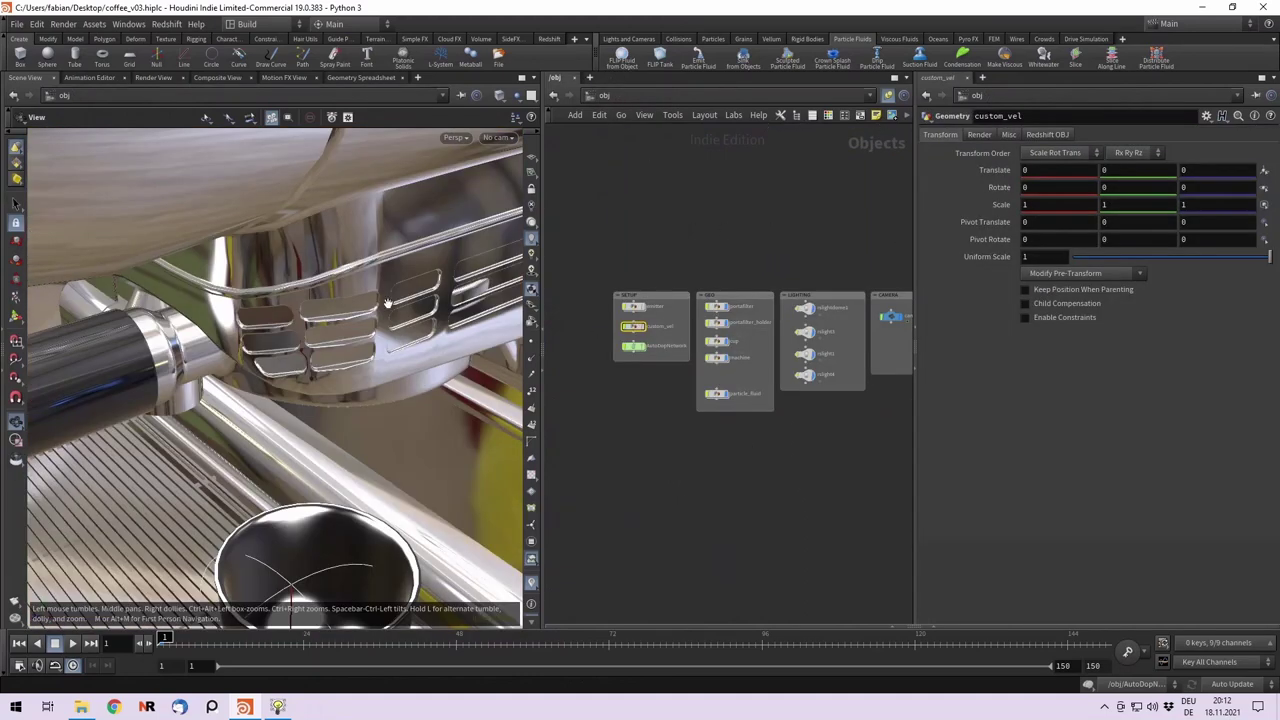
{"action": "left_click", "coordinate": [505, 140]}
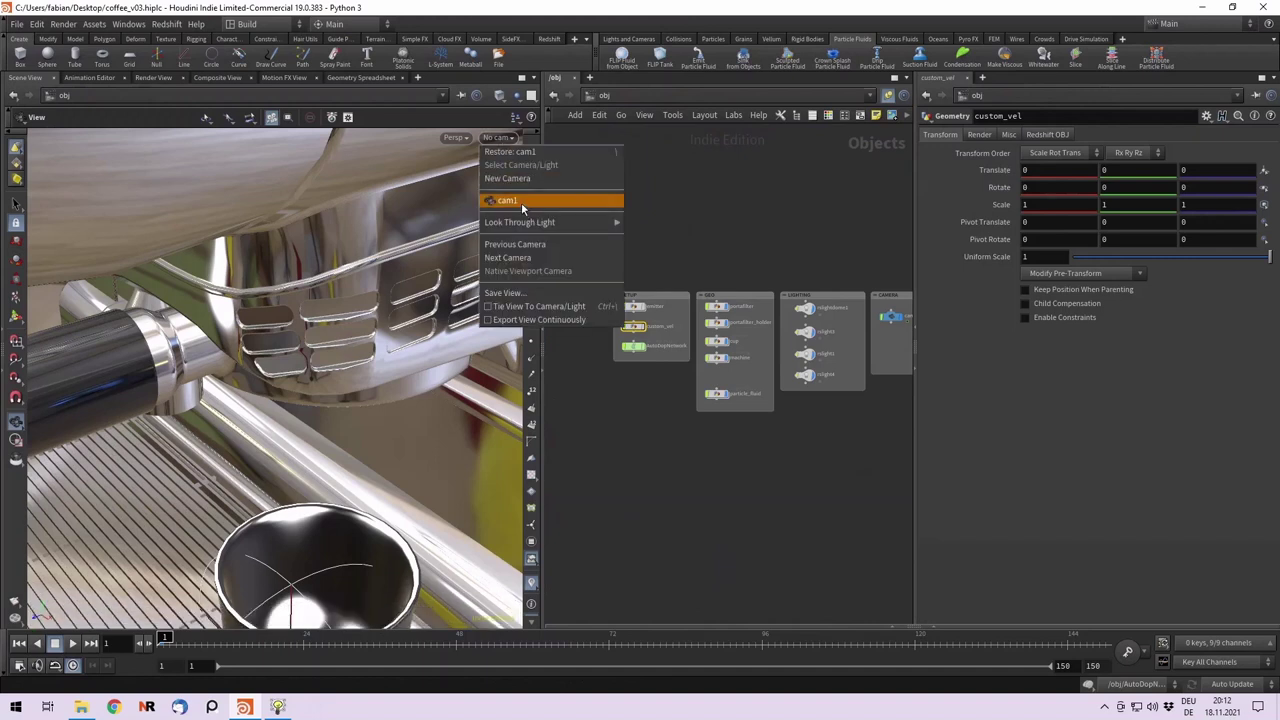
{"action": "left_click", "coordinate": [510, 205]}
{"action": "scroll", "coordinate": [725, 343], "scroll_direction": "up", "scroll_amount": 2}
Open particle_fluid, display compressed_cache with the other scene objects visible, and play the pouring particles up to frame 76.
{"action": "double_click", "coordinate": [722, 344]}
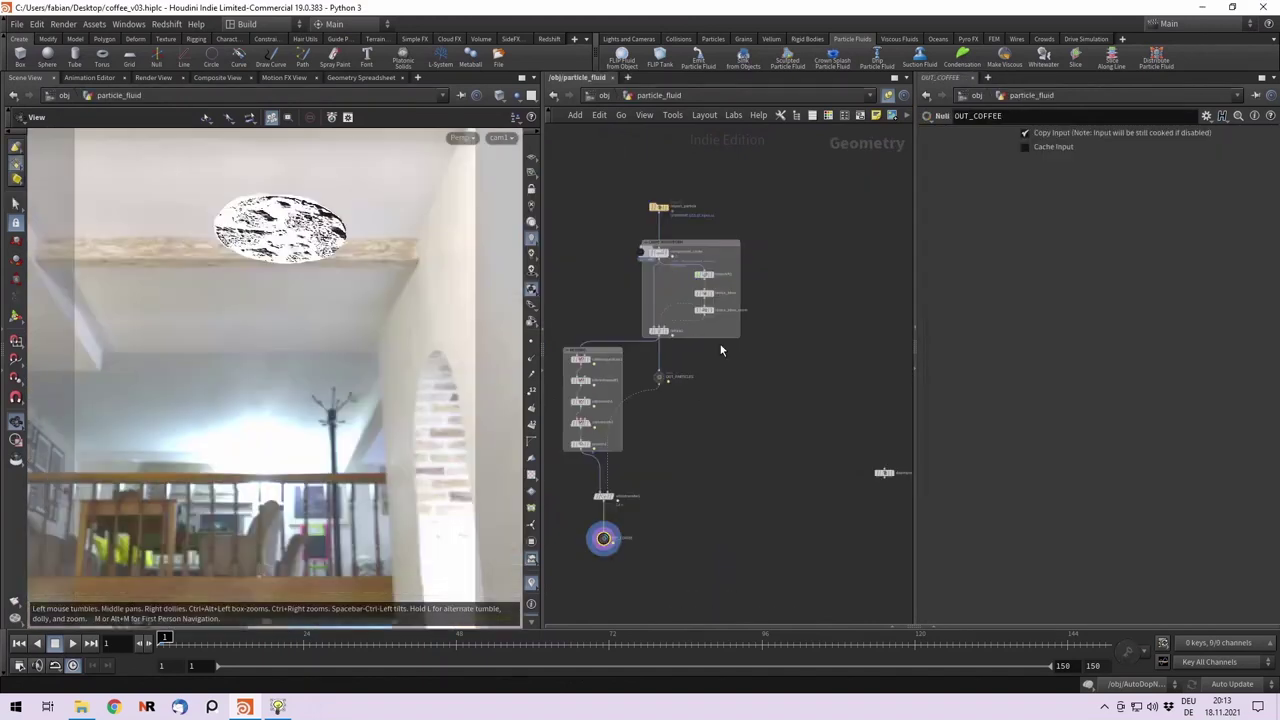
{"action": "scroll", "coordinate": [655, 251], "scroll_direction": "up", "scroll_amount": 3}
{"action": "left_click", "coordinate": [656, 254]}
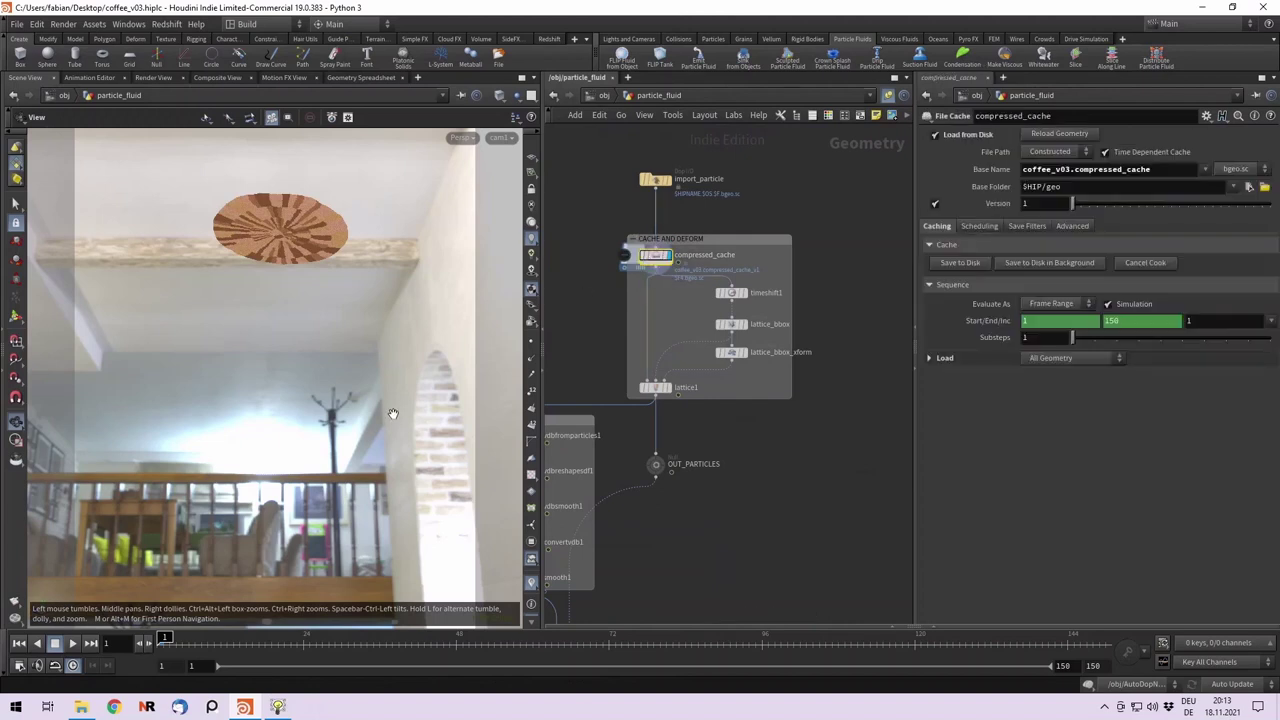
{"action": "left_click", "coordinate": [515, 97]}
{"action": "left_click", "coordinate": [520, 112]}
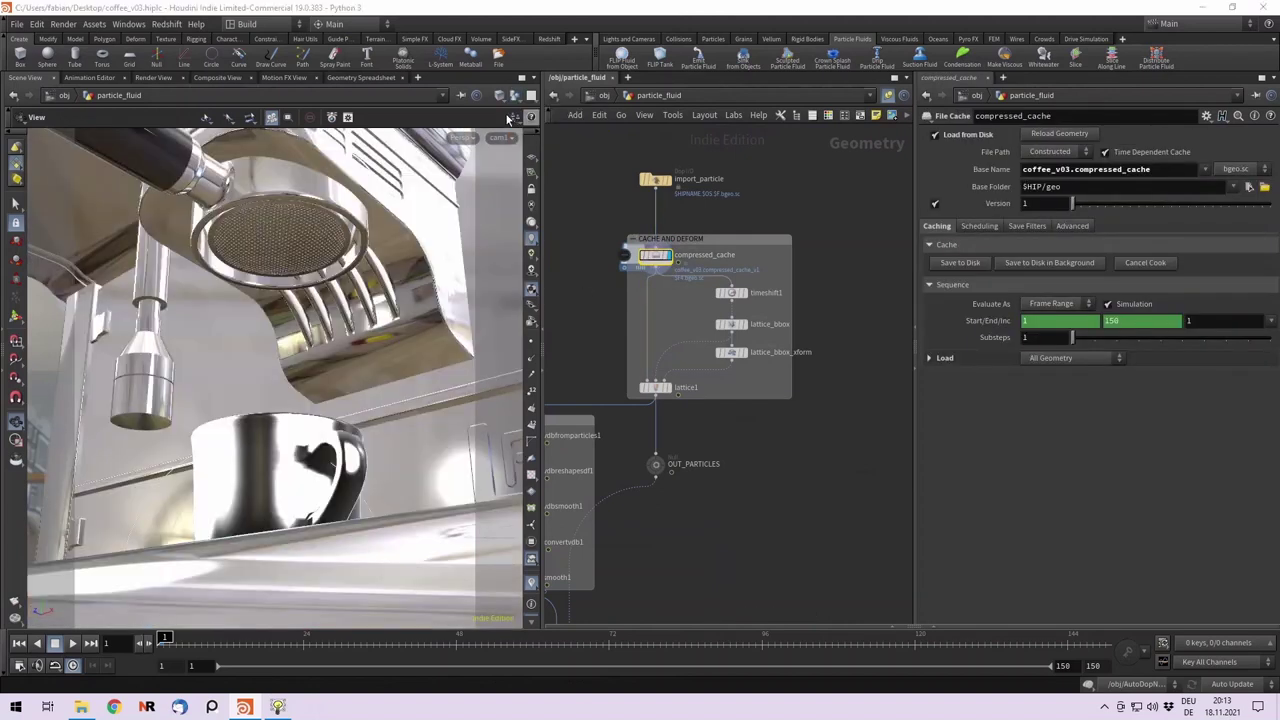
{"action": "left_click", "coordinate": [74, 650]}
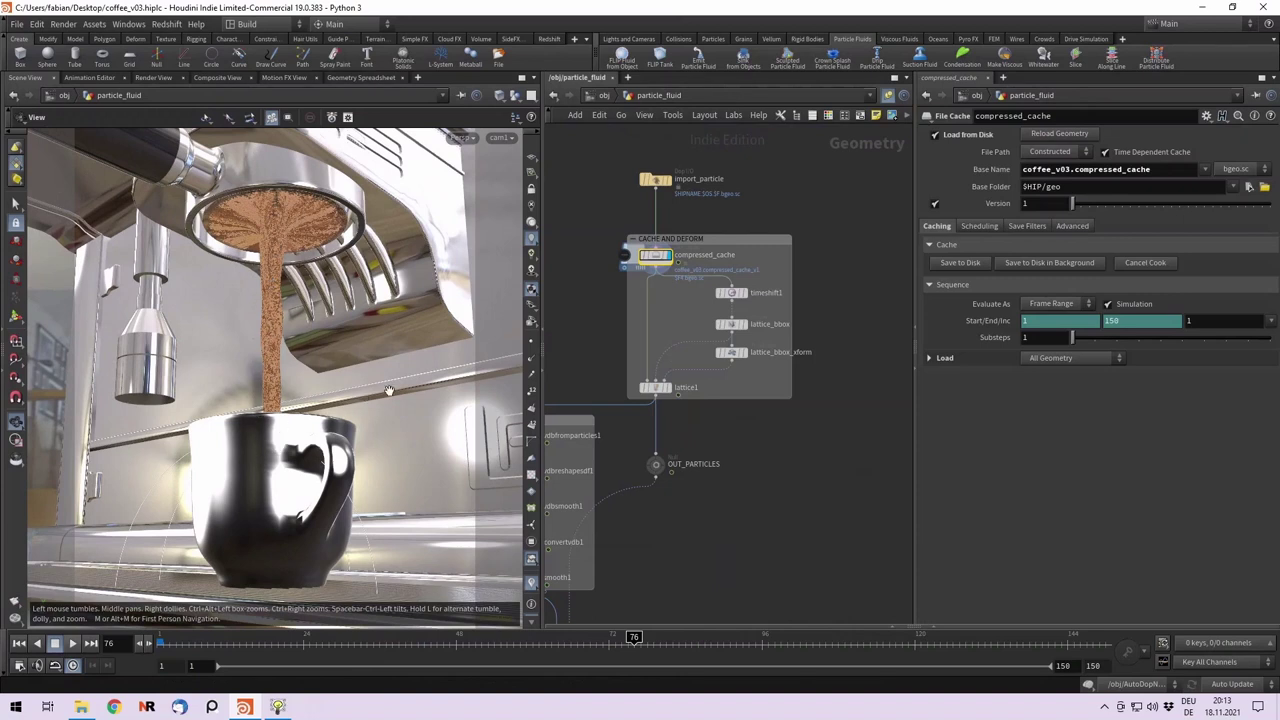
Display lattice1 and inspect its divisions and its deformation of the cached particles.
{"action": "scroll", "coordinate": [709, 455], "scroll_direction": "up", "scroll_amount": 4}
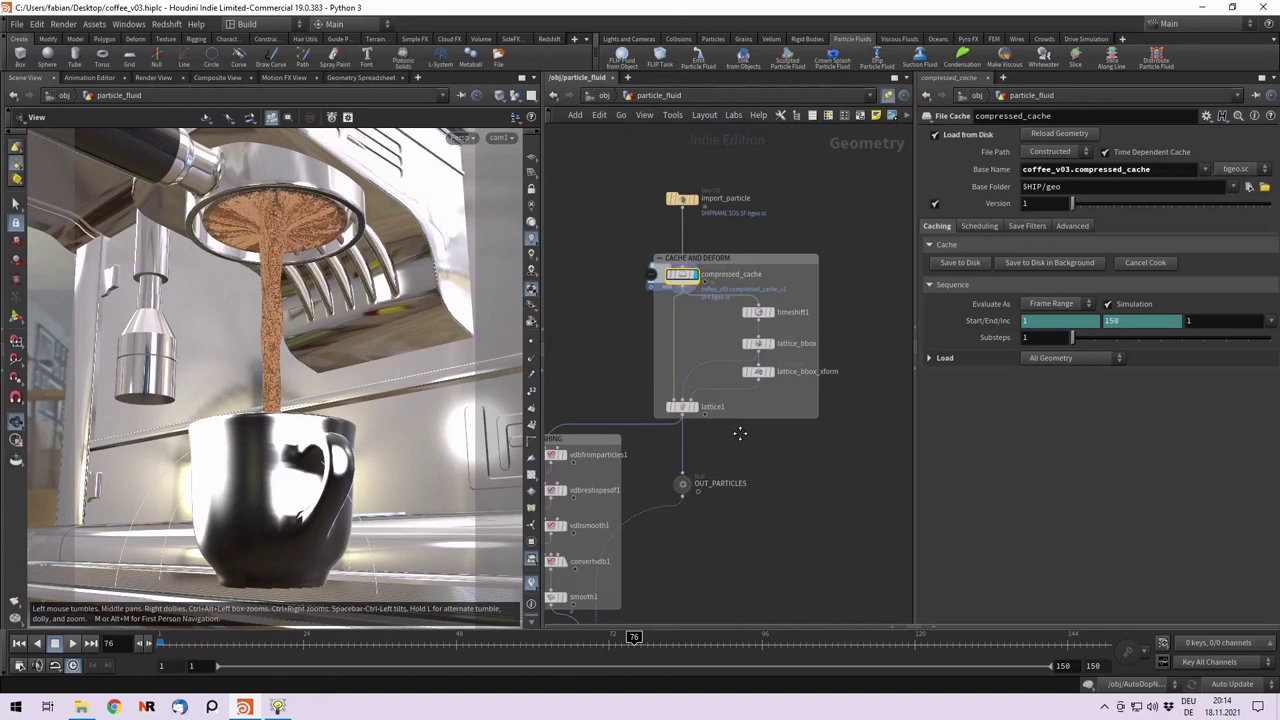
{"action": "left_click", "coordinate": [693, 430]}
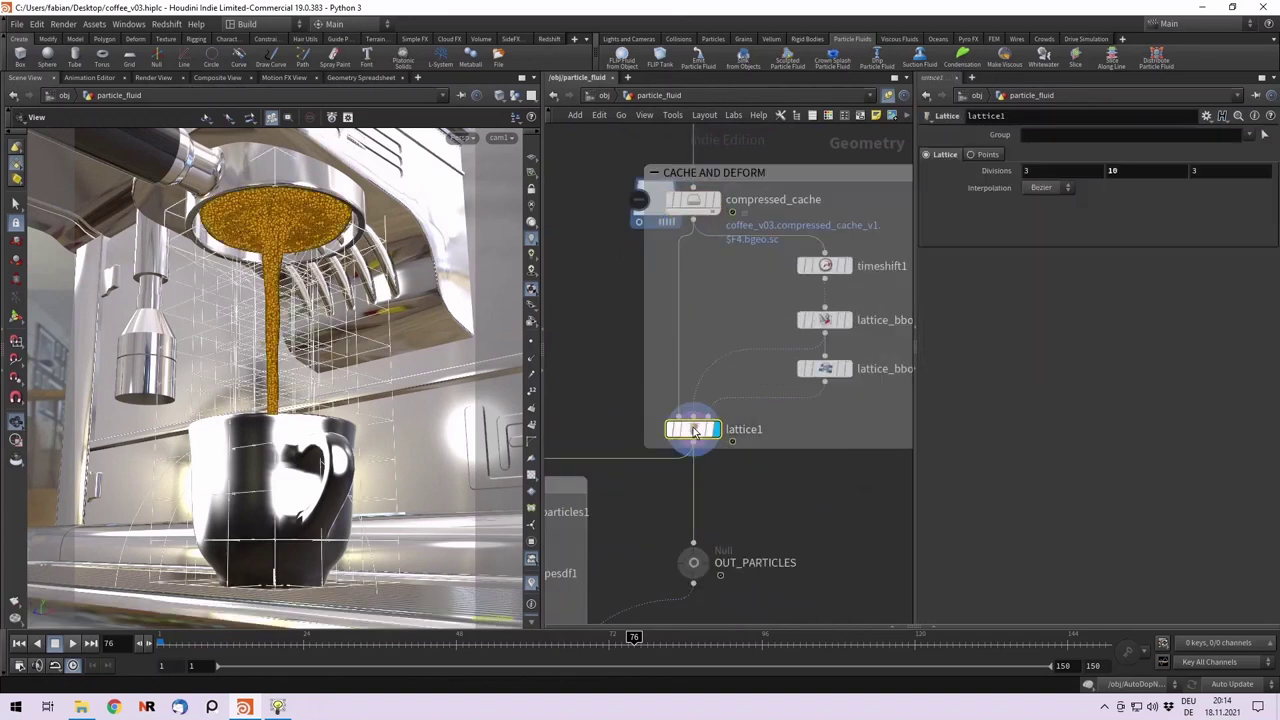
Display the OUT_PARTICLES null, followed by vdbfromparticles1 in the MESHING group, and inspect the particle-to-VDB conversion settings.
{"action": "left_click", "coordinate": [759, 503]}
{"action": "middle_click_drag", "start_coordinate": [759, 503], "coordinate": [876, 368]}
{"action": "left_click", "coordinate": [728, 466]}
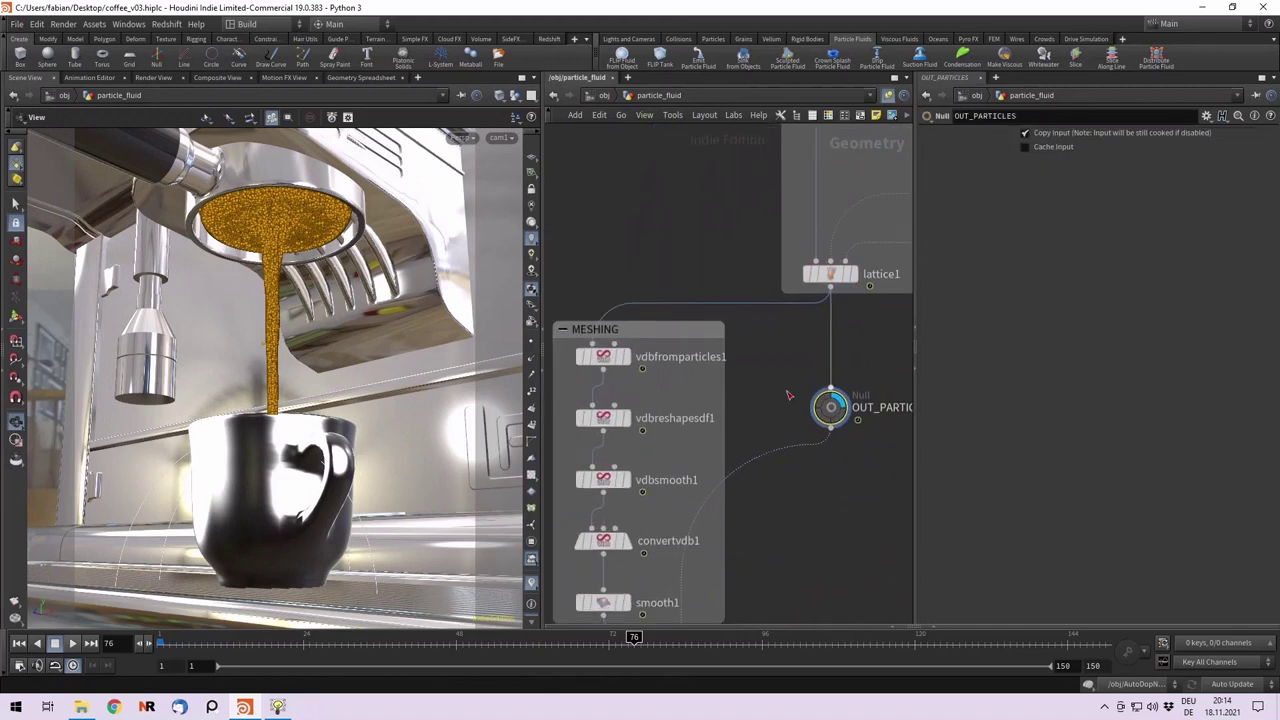
{"action": "left_click", "coordinate": [606, 361]}
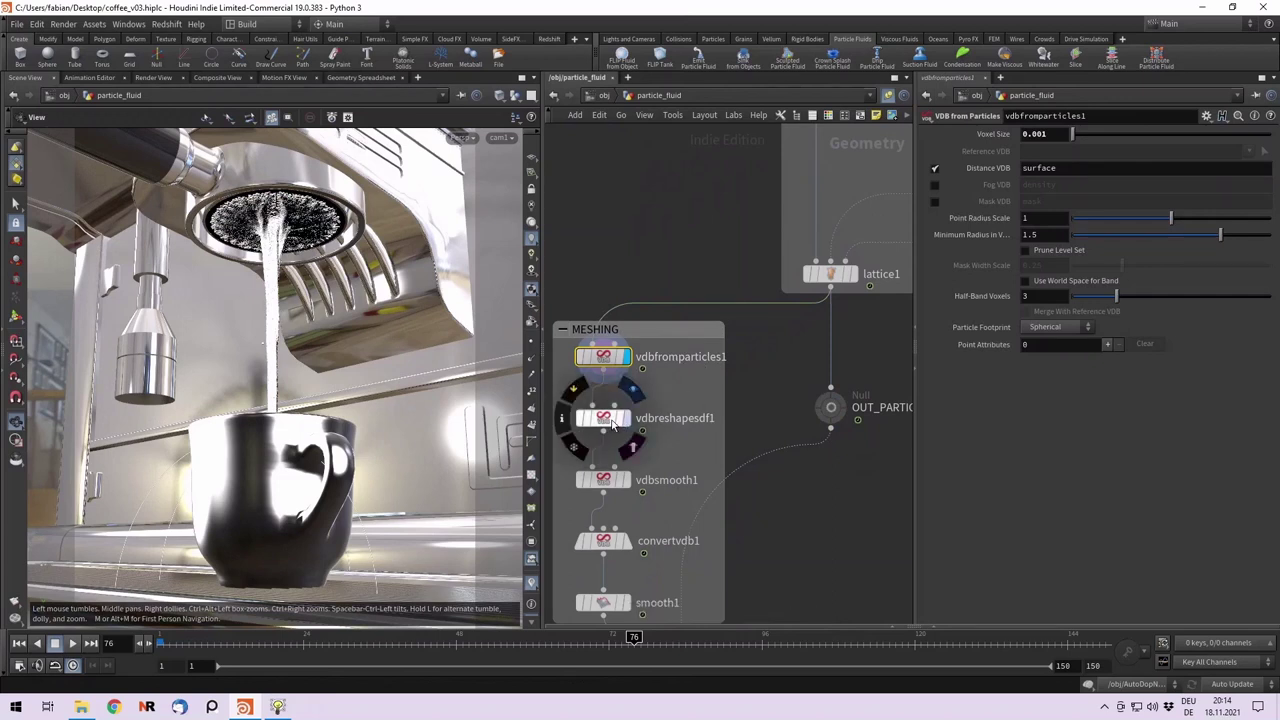
Display vdbreshapesdf1, vdbsmooth1, convertvdb1 and smooth1 in turn, inspecting how each meshing stage shapes the coffee surface.
{"action": "left_click", "coordinate": [612, 424]}
{"action": "middle_click_drag", "start_coordinate": [840, 550], "coordinate": [850, 446]}
{"action": "left_click", "coordinate": [638, 382]}
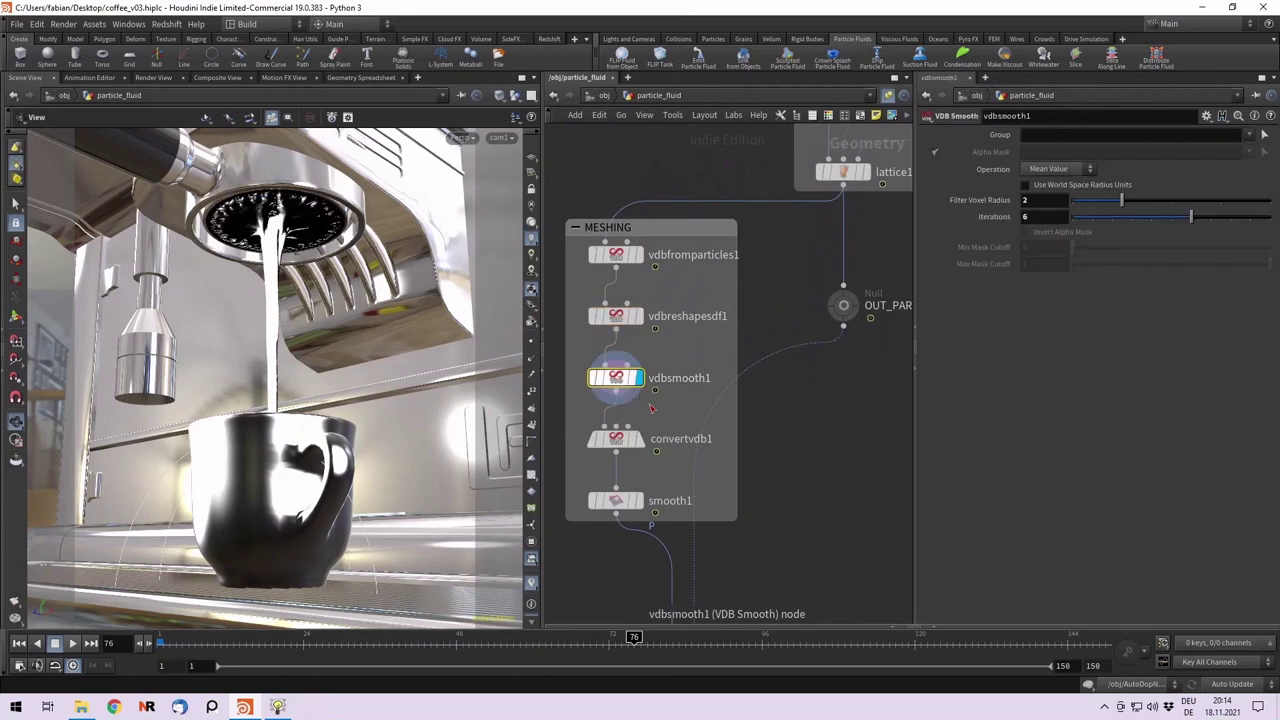
{"action": "left_click", "coordinate": [620, 450]}
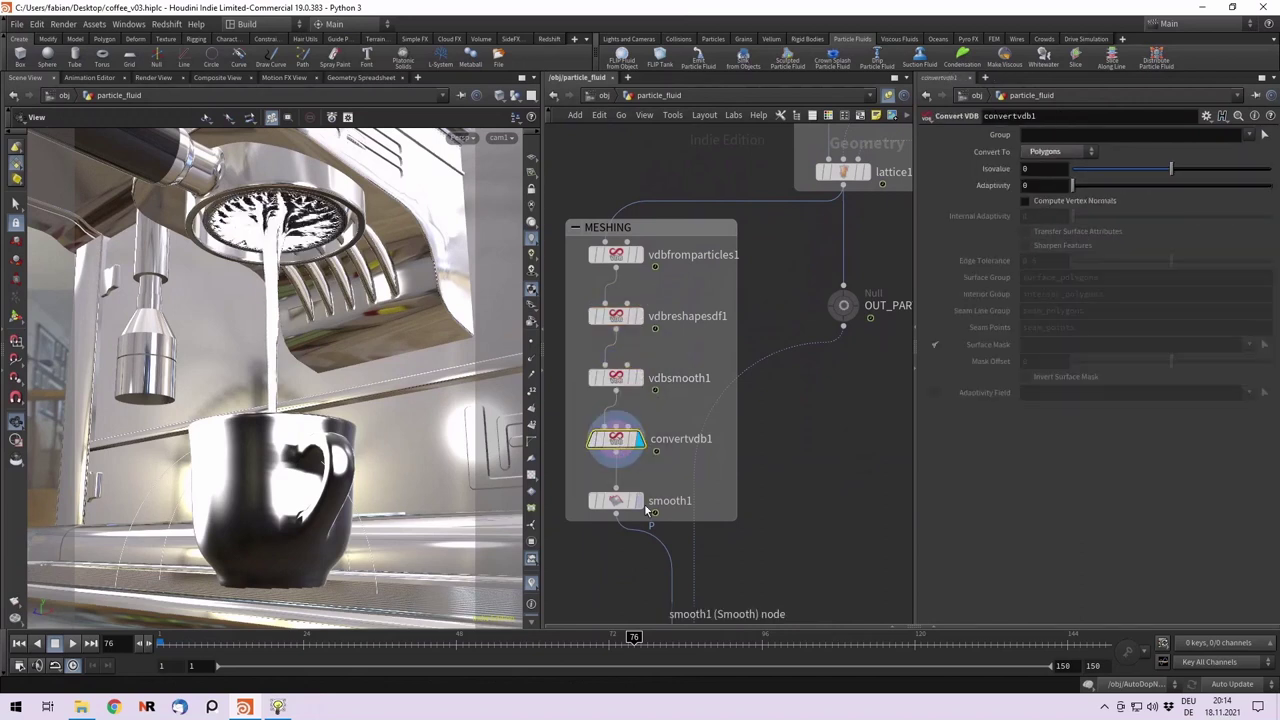
{"action": "mouse_move", "coordinate": [617, 507]}
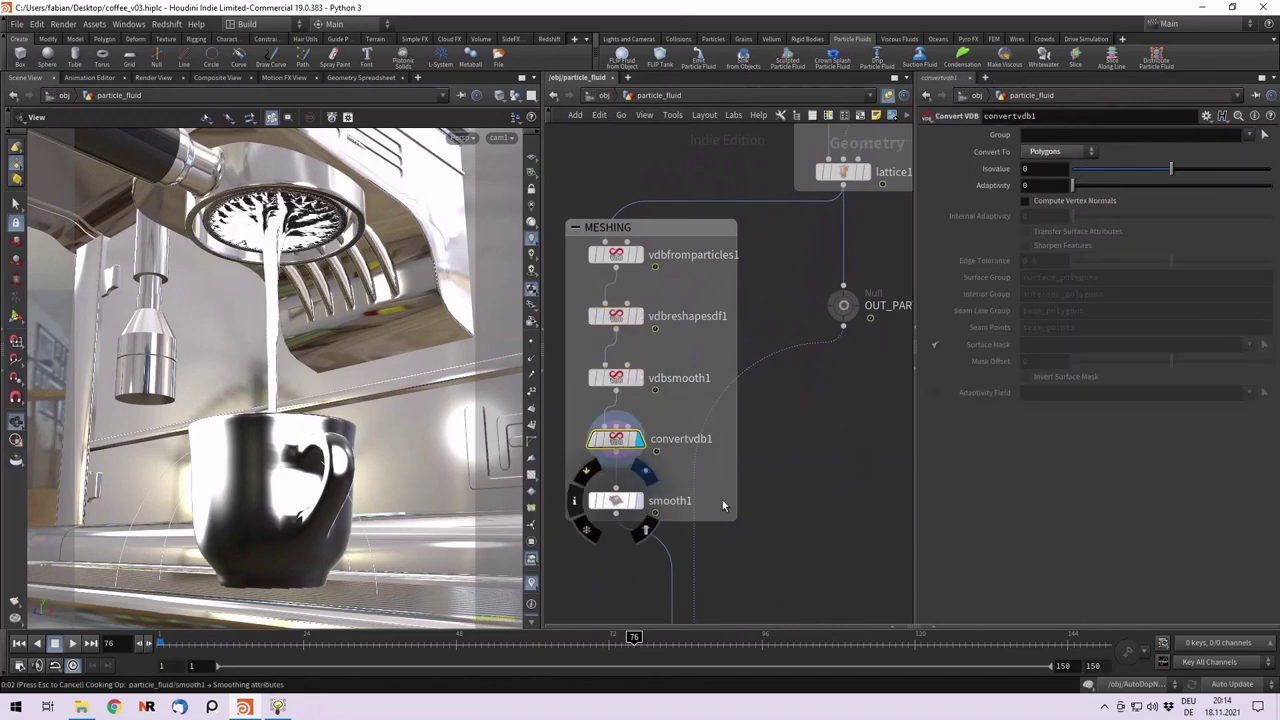
{"action": "middle_click_drag", "start_coordinate": [752, 509], "coordinate": [760, 346]}
{"action": "scroll", "coordinate": [721, 492], "scroll_direction": "up", "scroll_amount": 1}
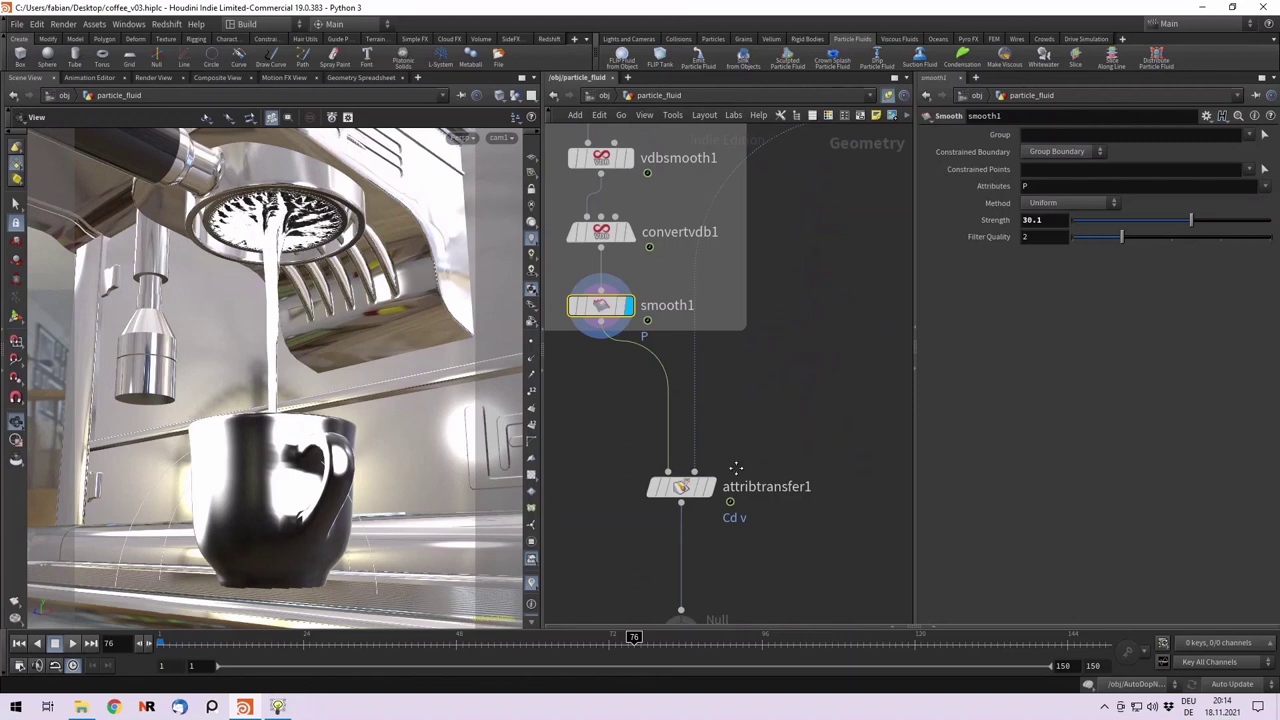
Select attribtransfer1 below the MESHING group and inspect which point attributes it transfers from the particles to the mesh.
{"action": "scroll", "coordinate": [715, 508], "scroll_direction": "down", "scroll_amount": 5}
{"action": "scroll", "coordinate": [735, 476], "scroll_direction": "up", "scroll_amount": 4}
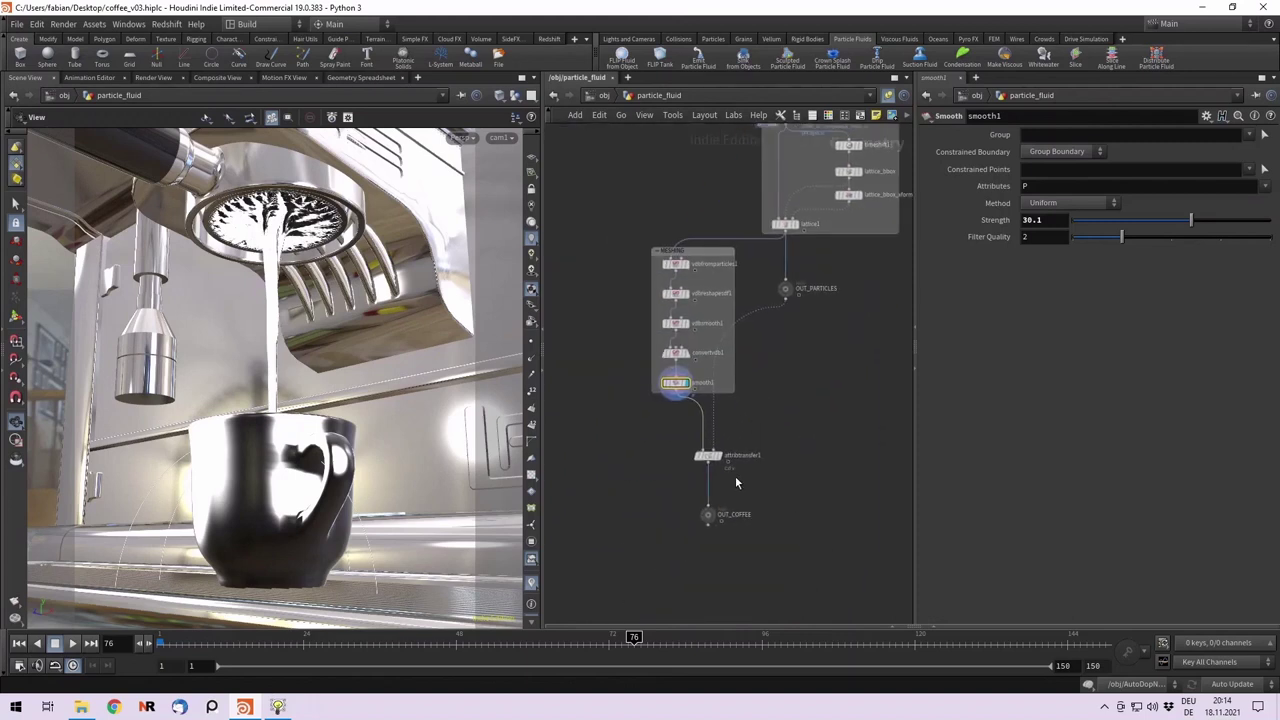
{"action": "left_click", "coordinate": [688, 441]}
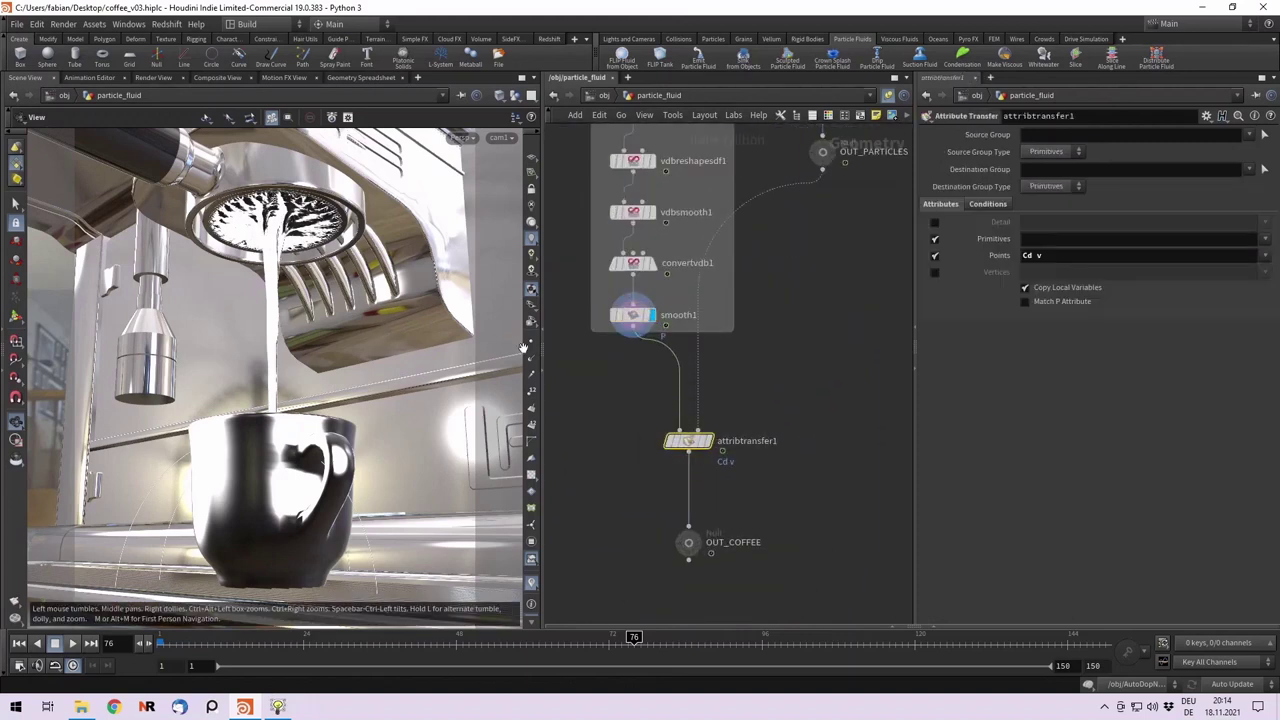
{"action": "scroll", "coordinate": [750, 443], "scroll_direction": "down", "scroll_amount": 2}
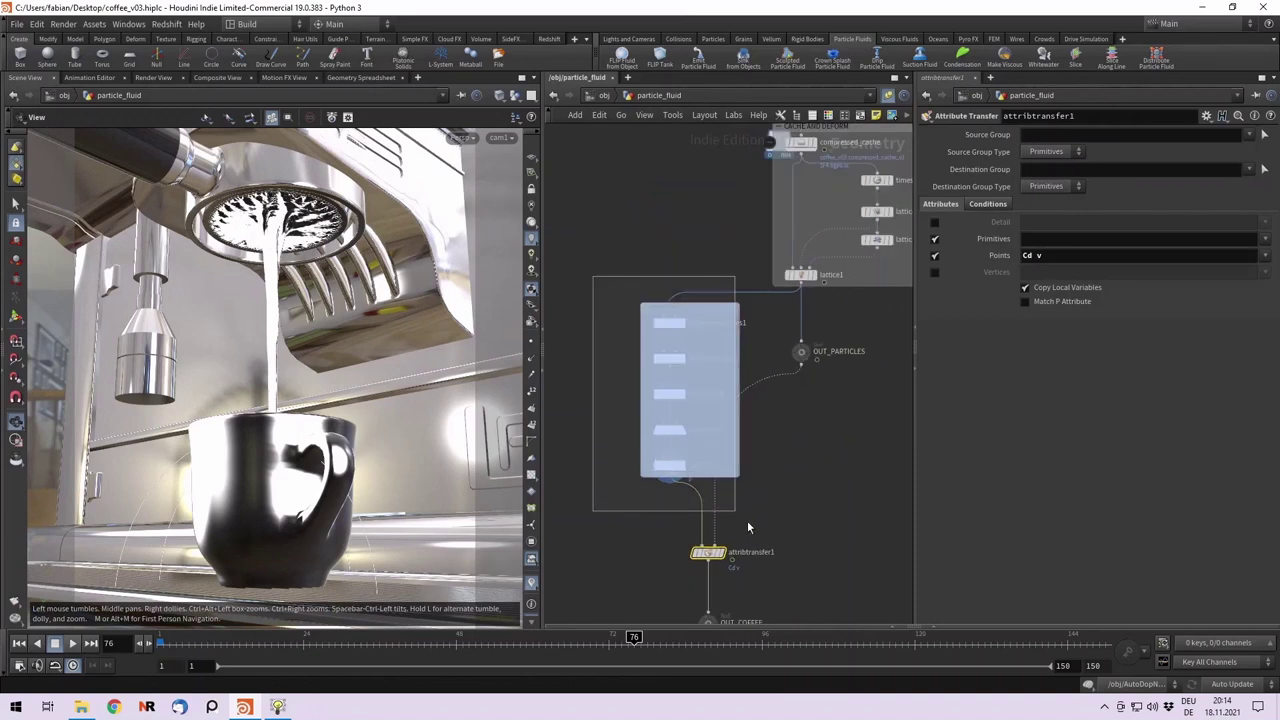